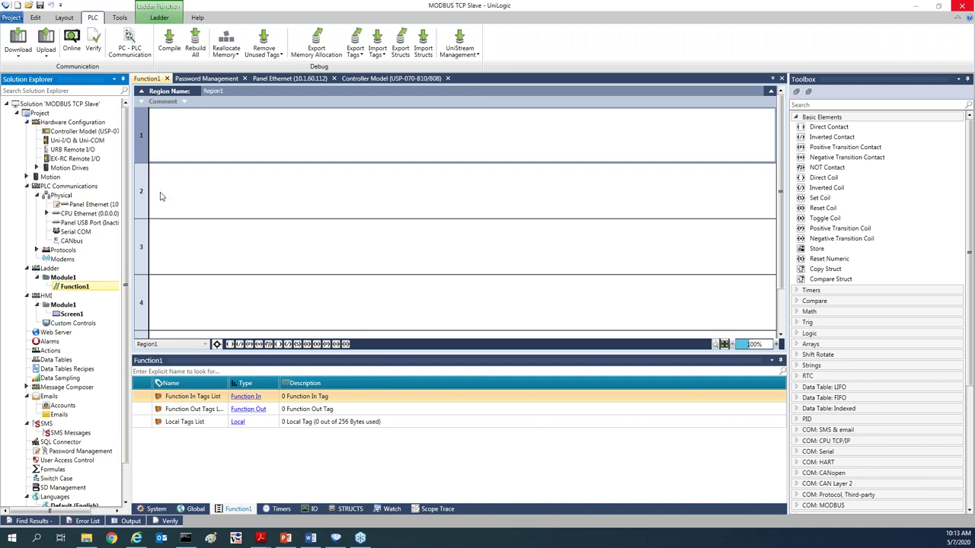
View the Panel Ethernet configuration and open HMI Screen1 for editing.
double_click(107, 207)
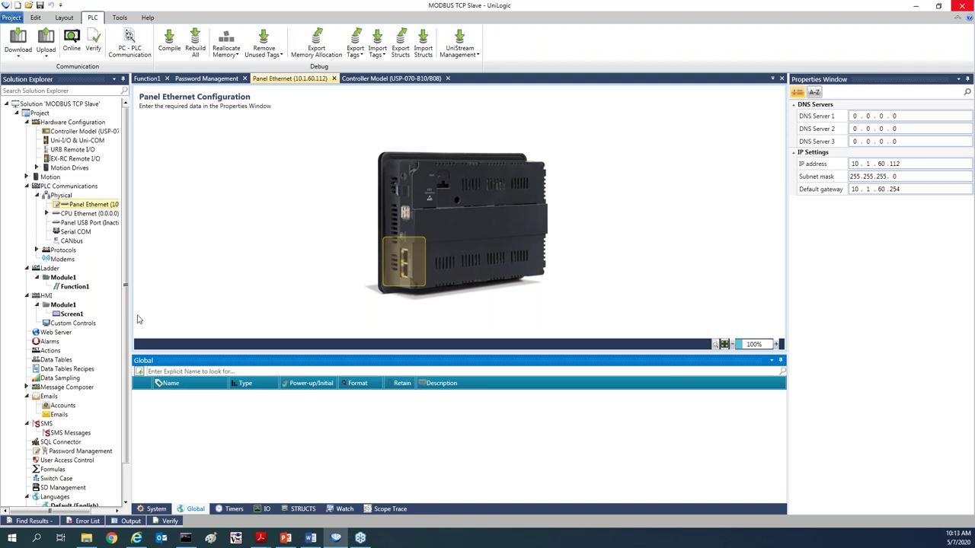
click(70, 314)
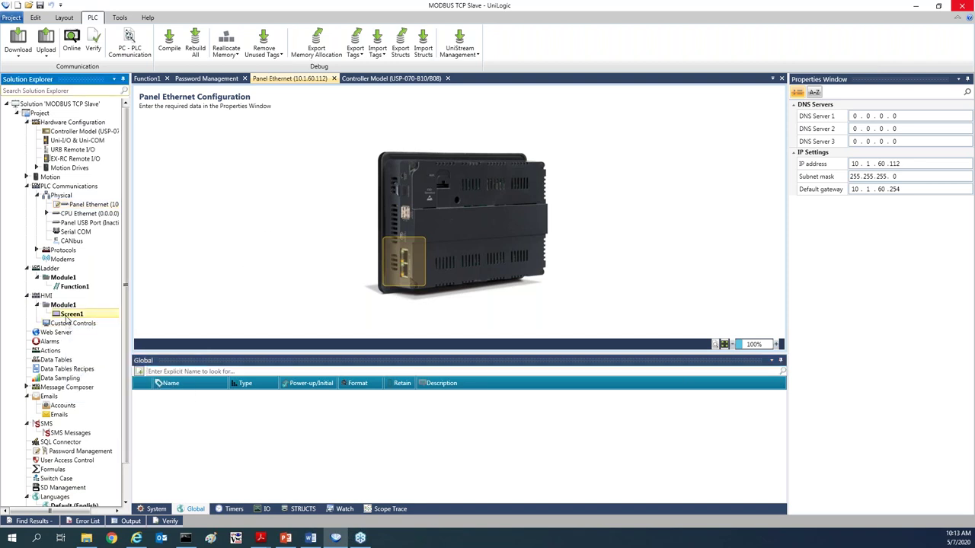
double_click(70, 314)
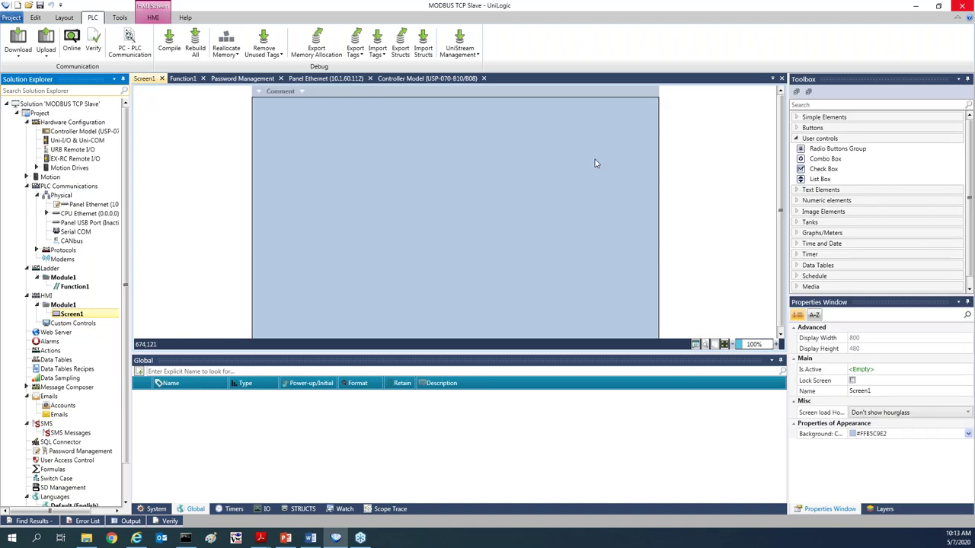
Add a fixed text title reading "MODBUS TCP Slave" at the top centre of Screen1 and fit it to its optimal size.
click(822, 190)
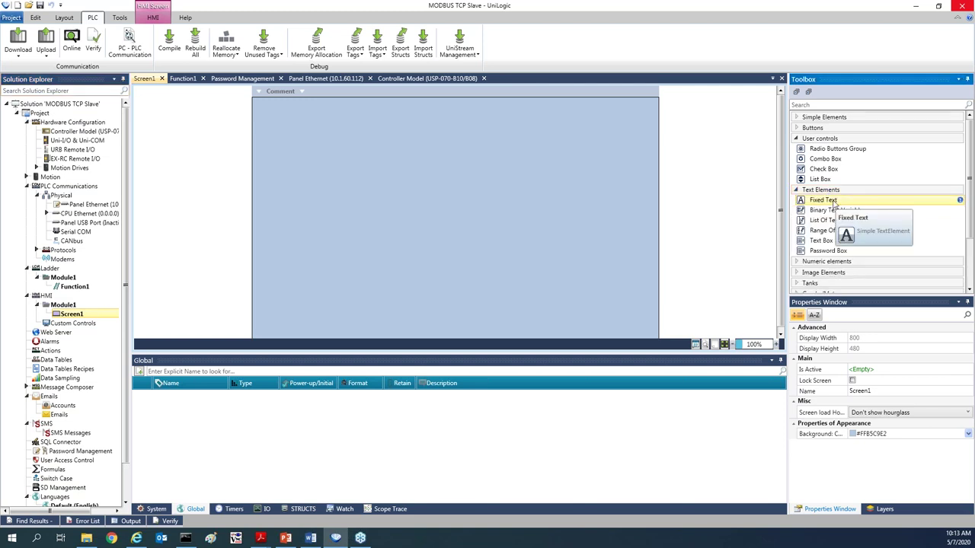
drag(835, 204, 300, 119)
drag(460, 118, 455, 116)
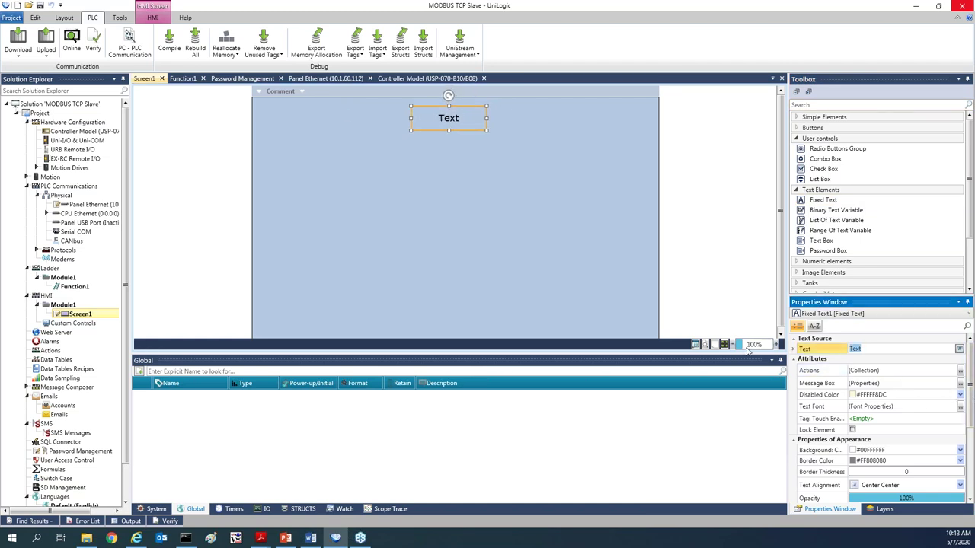
text(MODBUS TCP Slav)
key(Return)
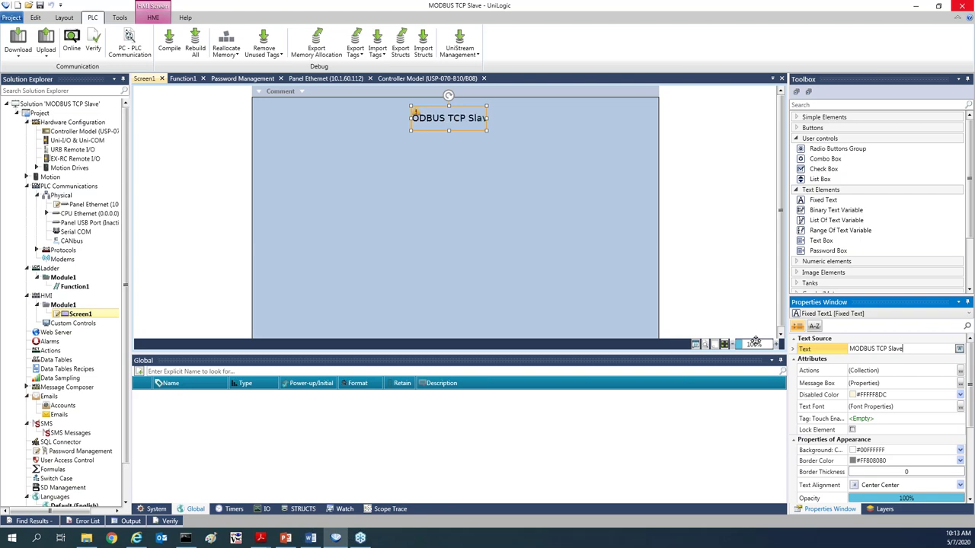
right_click(451, 110)
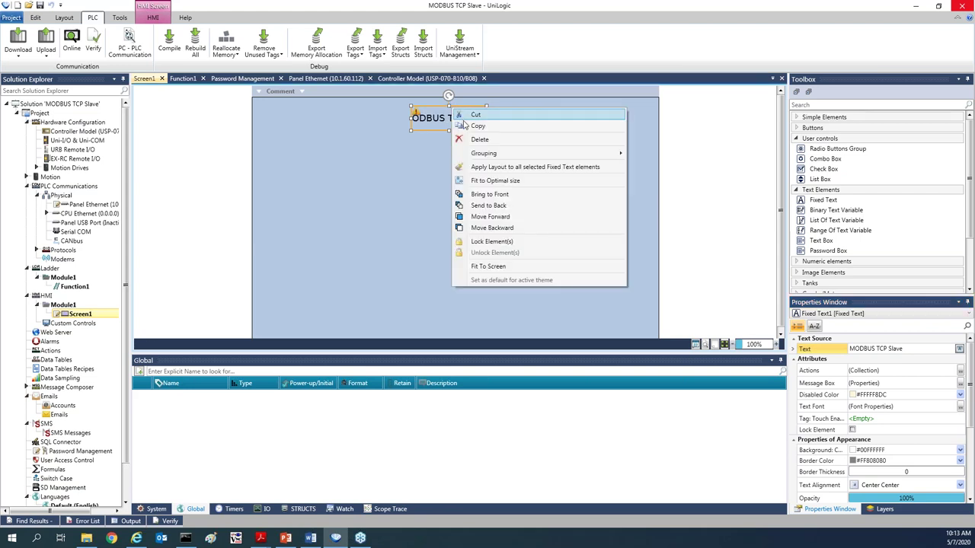
click(495, 181)
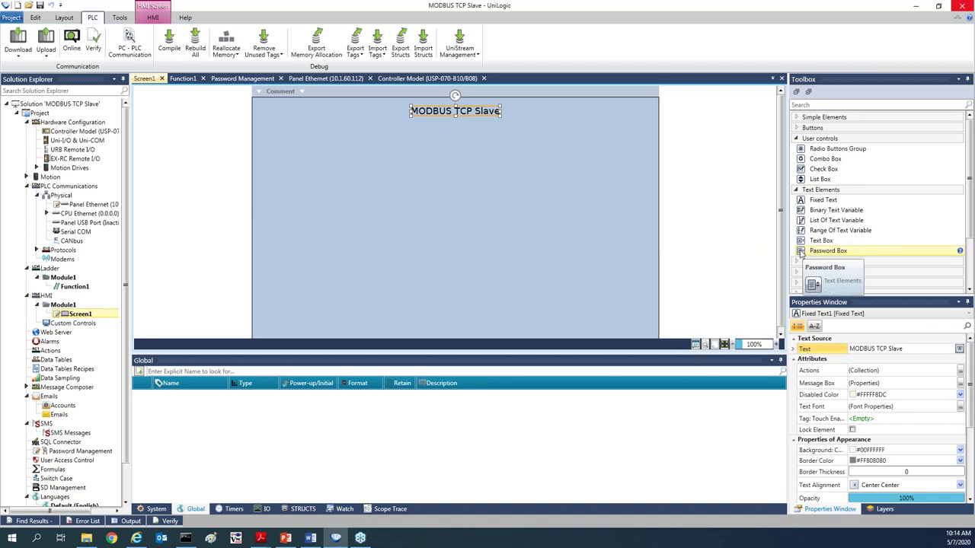
Place a fixed text label reading "Pump Setpoint" in the upper-left area of the HMI screen.
drag(823, 200, 284, 152)
click(804, 350)
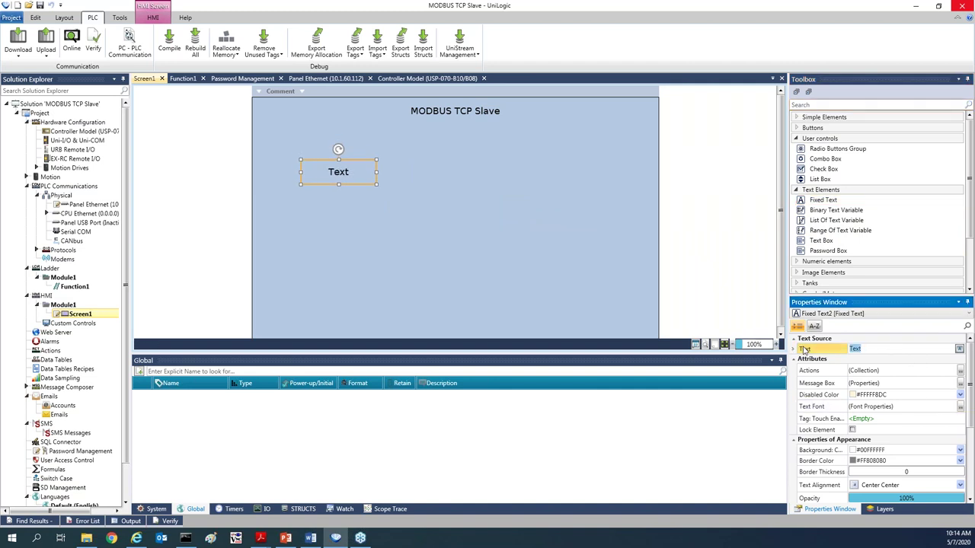
text(P)
text(ump Setpoint)
key(Return)
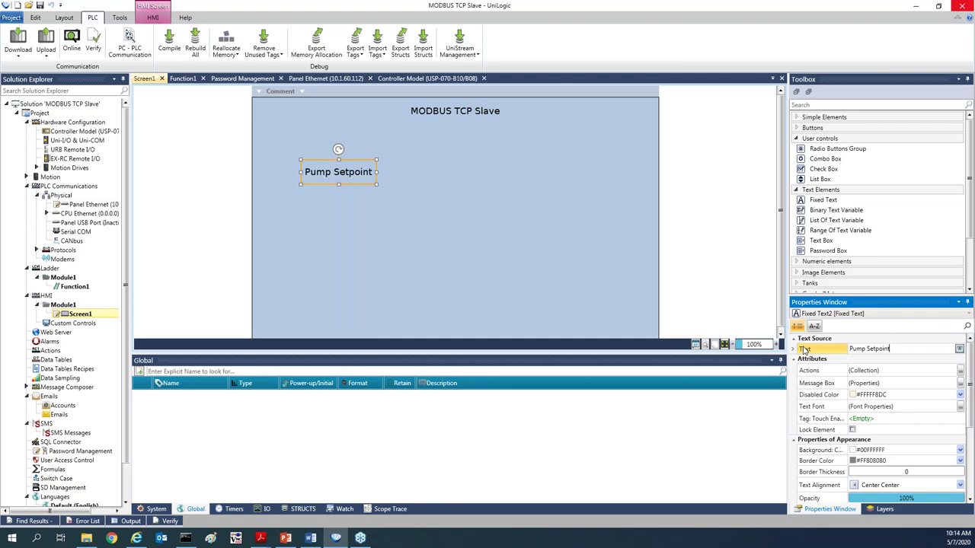
Add a numeric box below the Pump Setpoint label and link its value to a new global INT16 tag named "Pump Setpoint".
click(832, 263)
drag(827, 272, 301, 189)
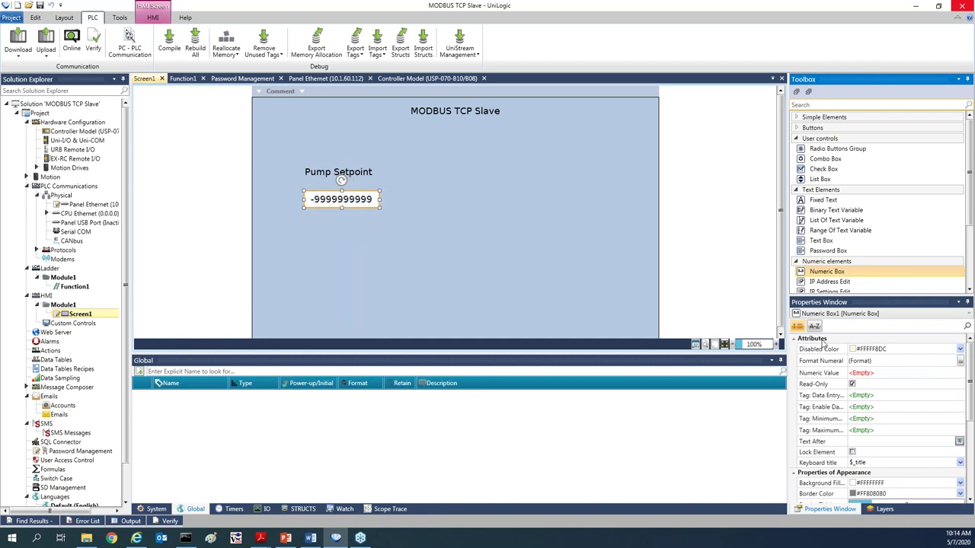
click(926, 373)
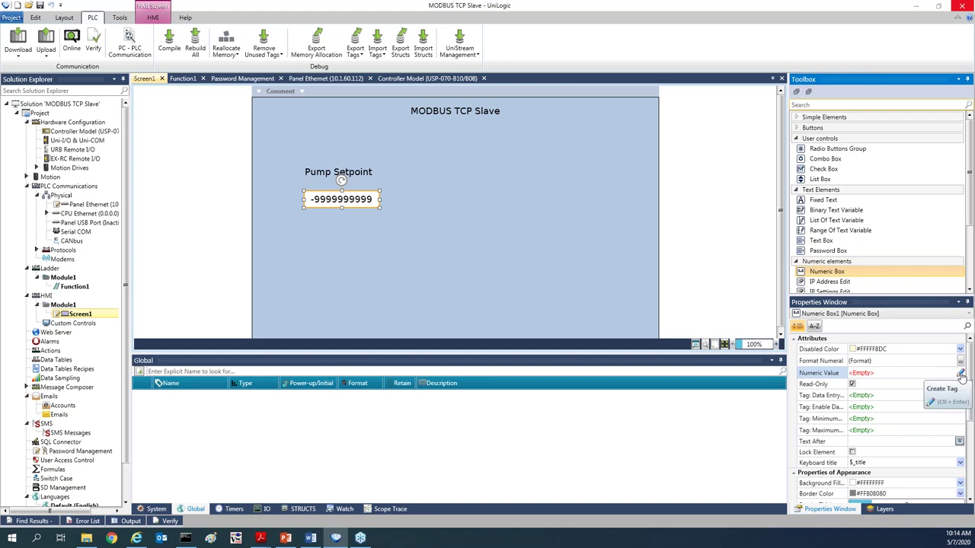
click(960, 375)
text(Pu)
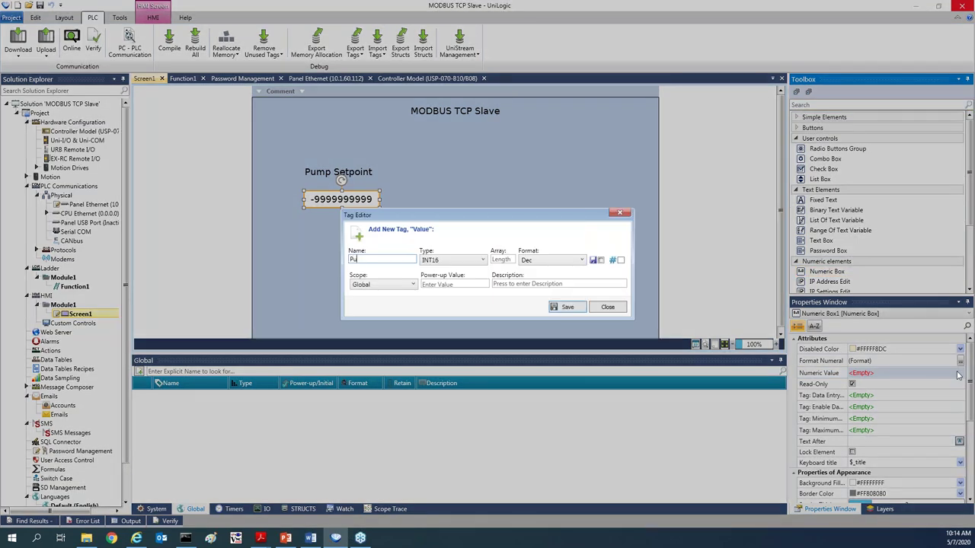
text(mp Setpoint)
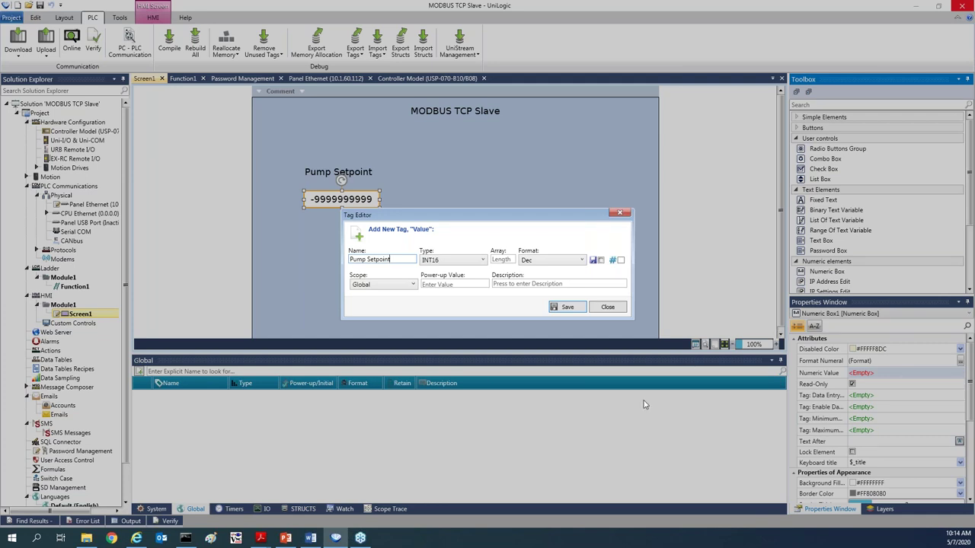
click(567, 309)
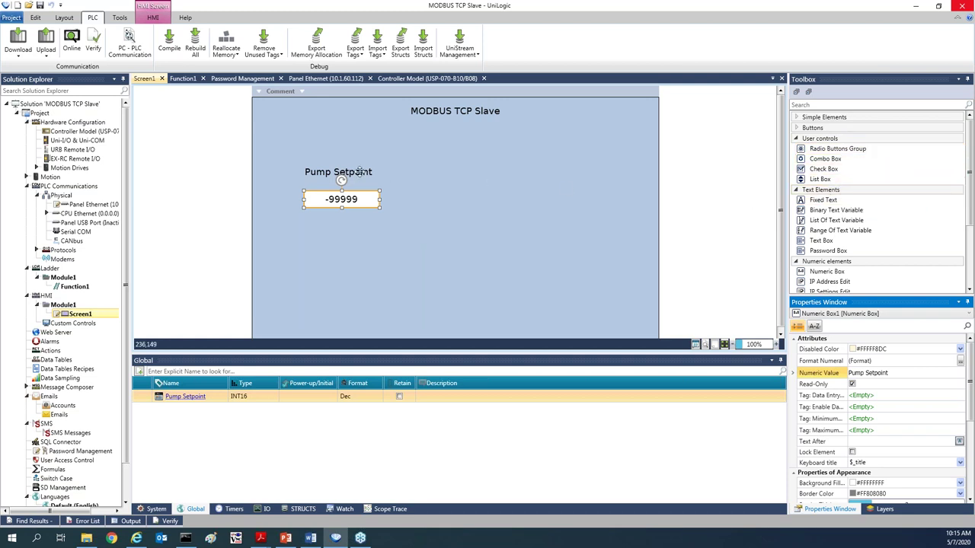
Place a fixed text label reading "Pump Status" in the upper-right area of the HMI screen.
click(853, 201)
drag(541, 172, 488, 164)
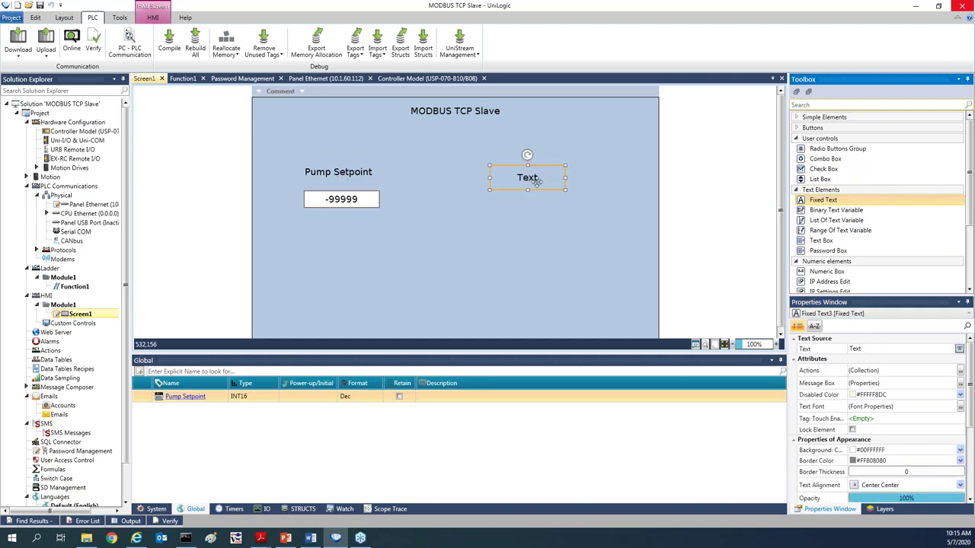
click(891, 349)
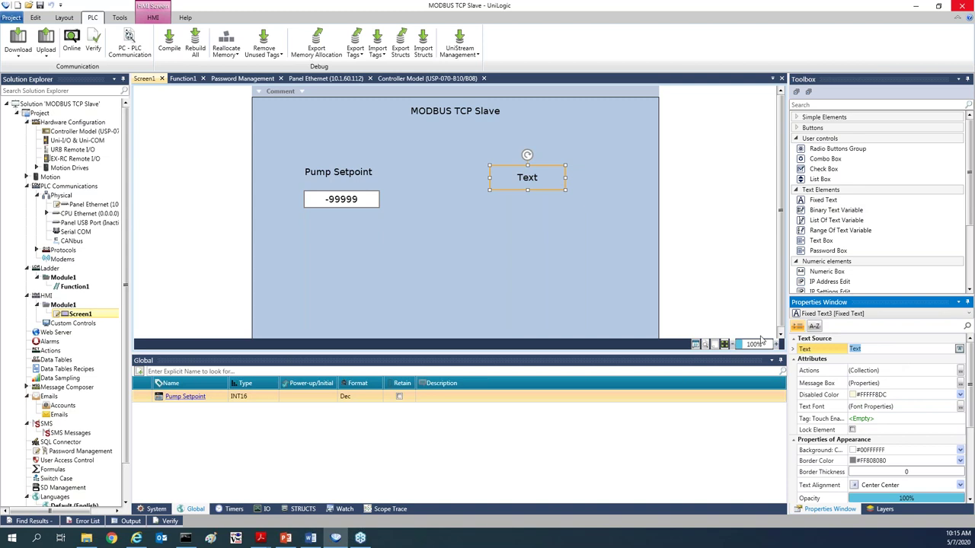
text(Pump Status)
key(Return)
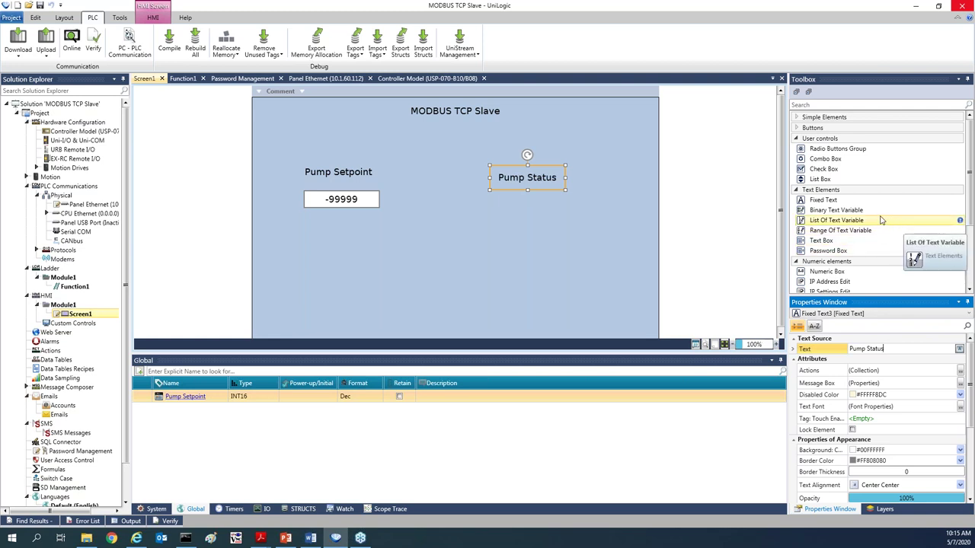
Place a binary image variable below the Pump Status label and line that label up with the Pump Setpoint label.
scroll(878, 239, down, 2)
scroll(858, 255, down, 1)
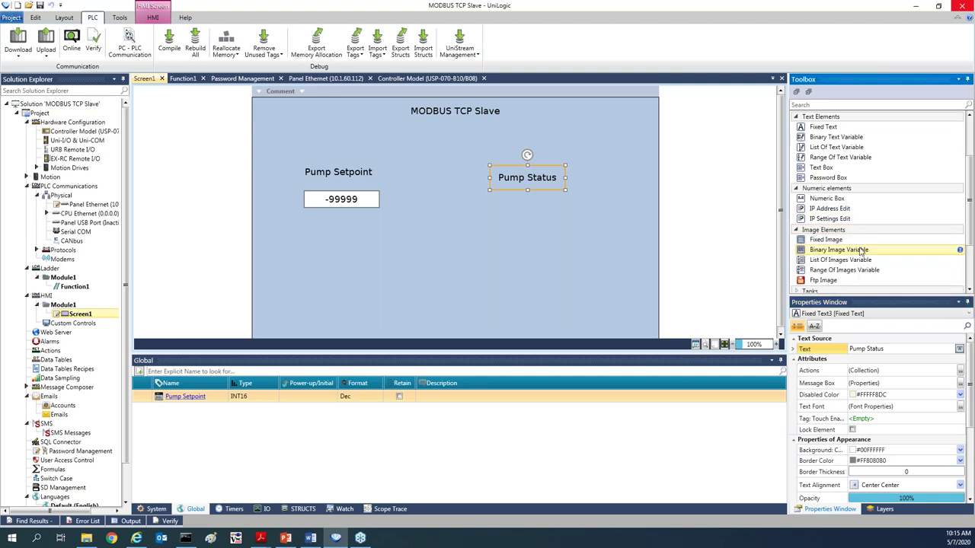
drag(870, 279, 523, 173)
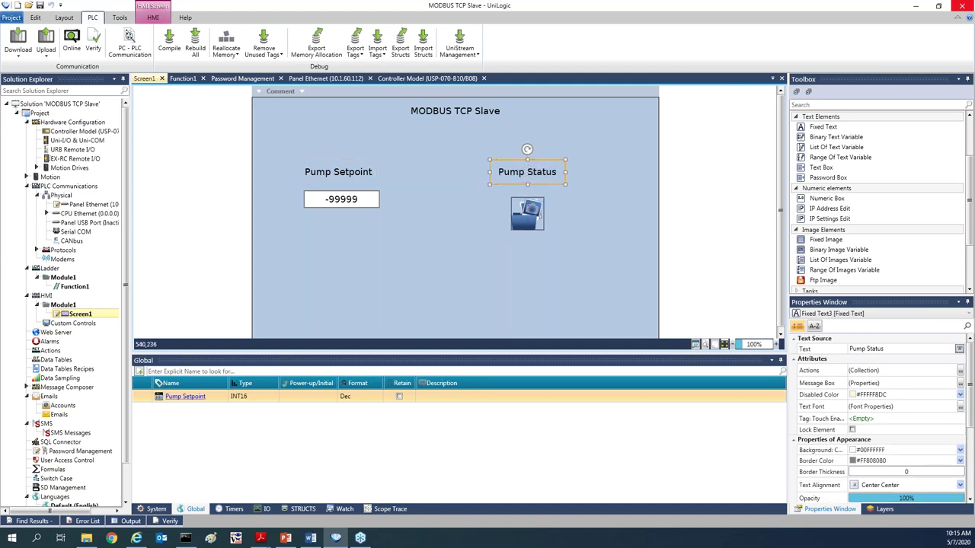
Assign Unipic-Pump-08B.Png from the UniPics Pumps folder as image 0 of the binary image variable.
click(536, 217)
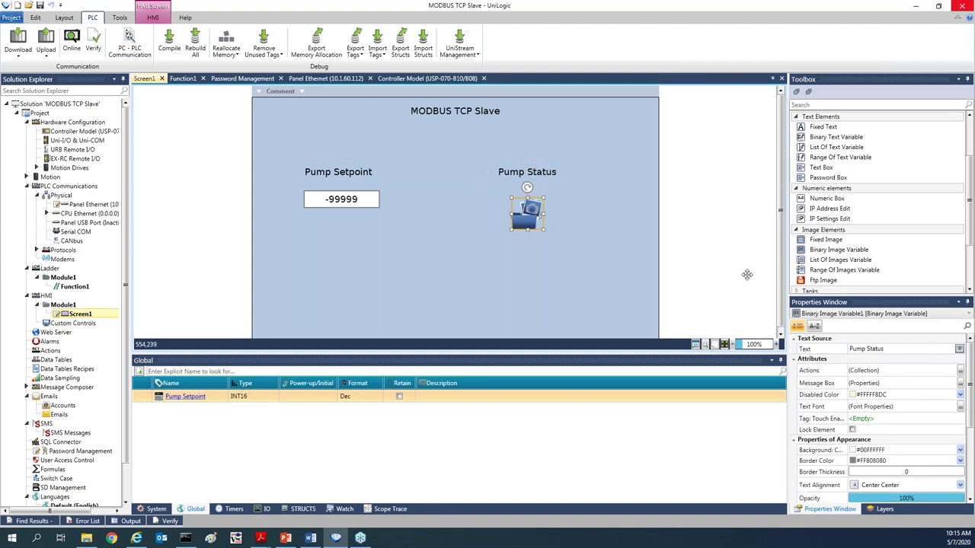
click(961, 350)
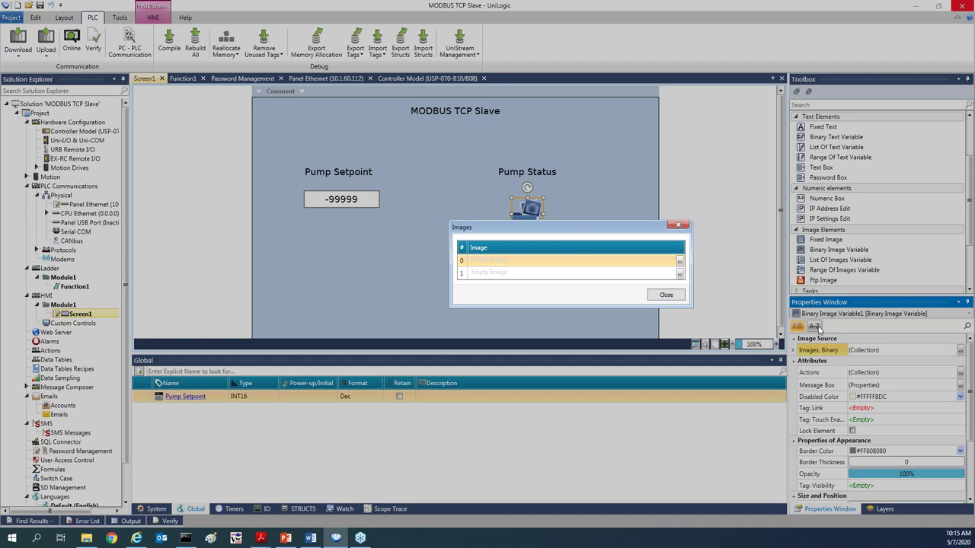
click(681, 263)
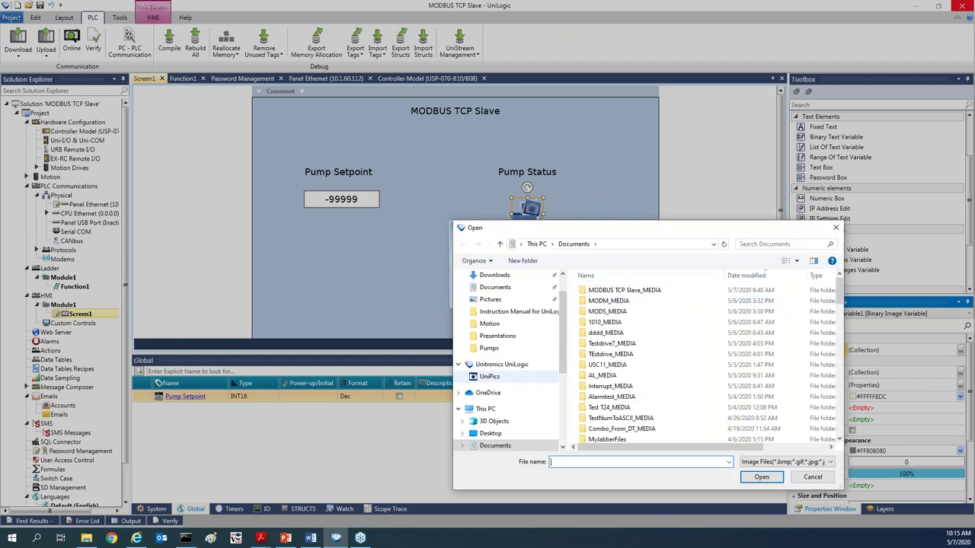
click(488, 376)
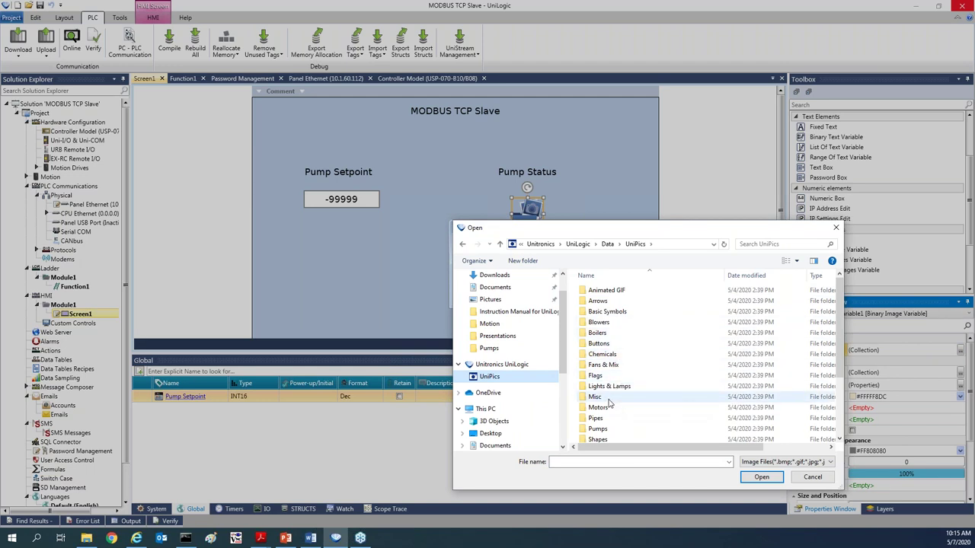
double_click(602, 428)
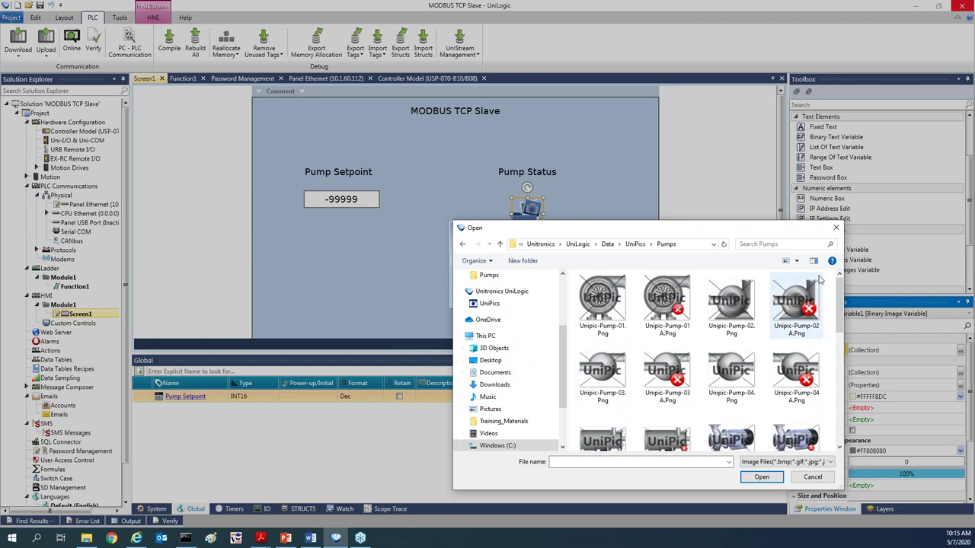
drag(841, 309, 841, 373)
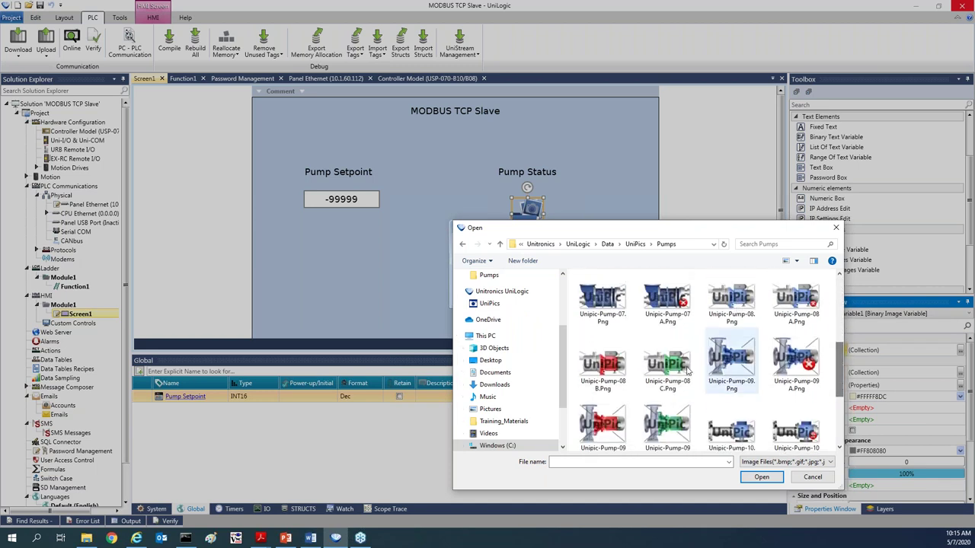
double_click(619, 372)
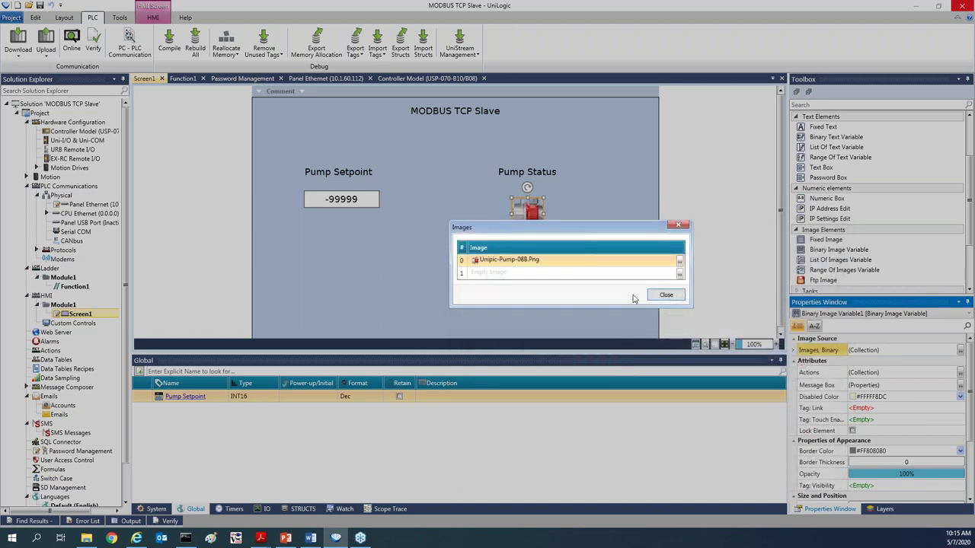
Assign a second pump picture from the UniPics Pumps folder as image 1 and close the image list.
click(688, 283)
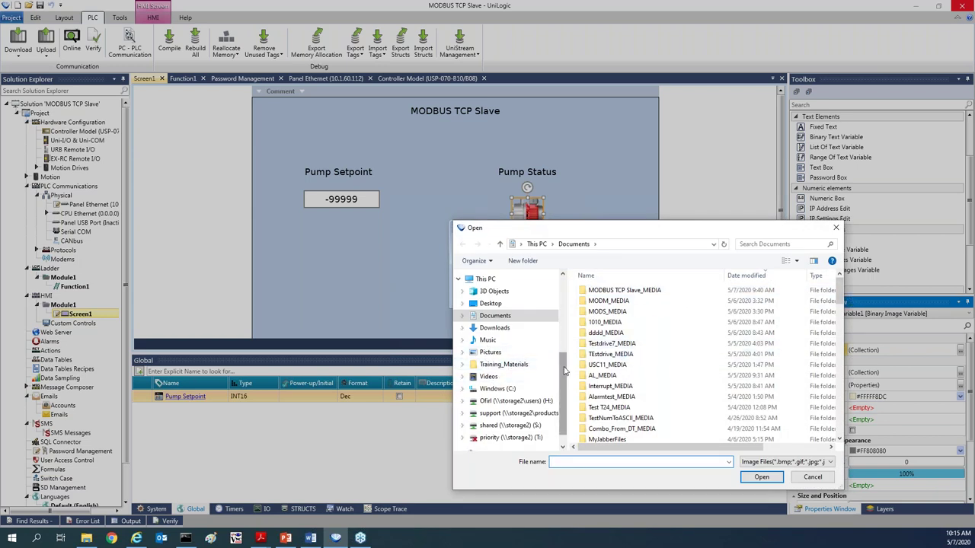
scroll(518, 366, up, 4)
click(489, 376)
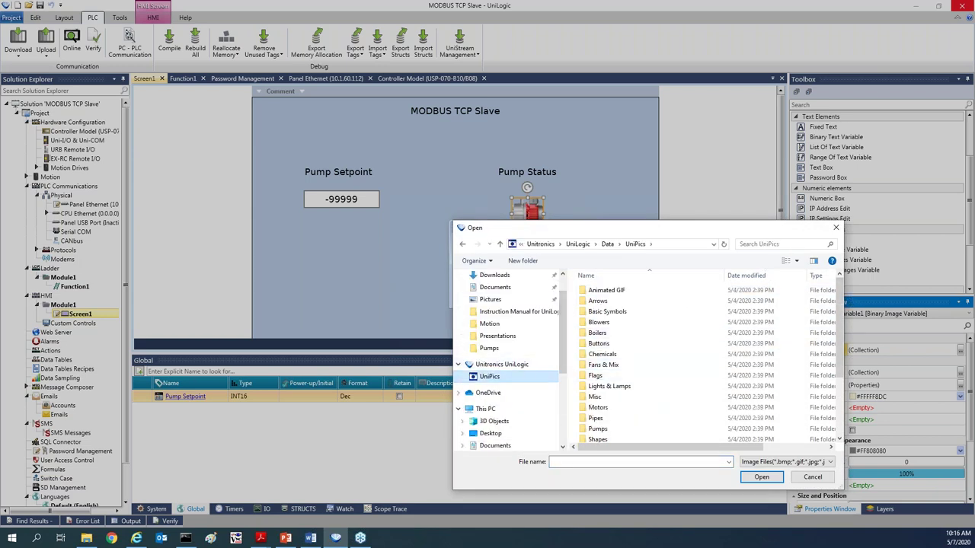
click(601, 429)
double_click(601, 429)
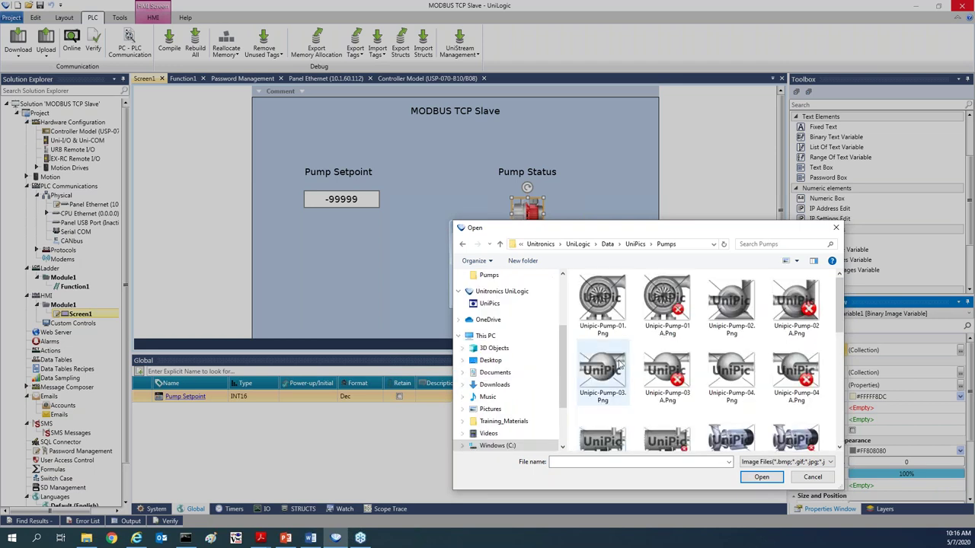
scroll(841, 384, down, 1)
double_click(667, 347)
click(667, 294)
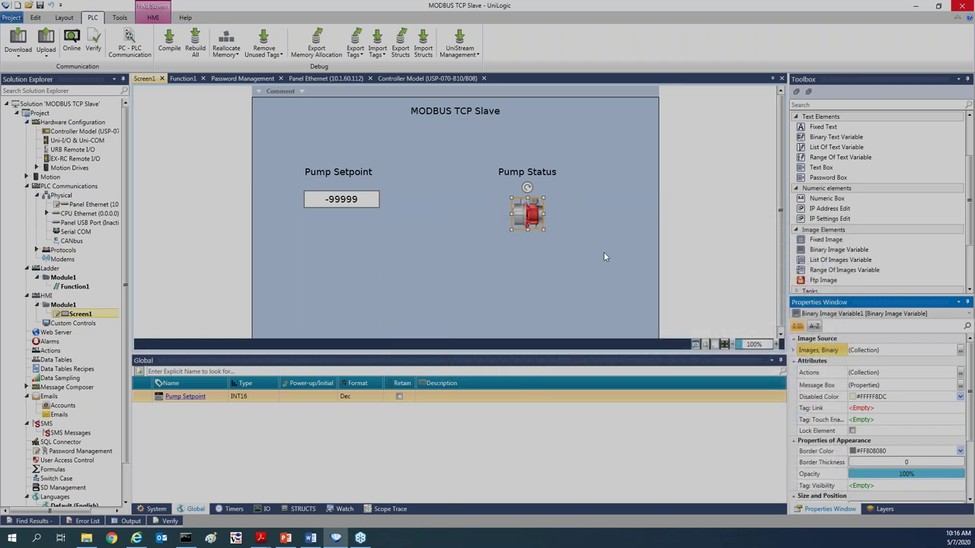
Widen the pump image, centre it under the Pump Status label and link it to a new global BIT tag named "Pump Status".
drag(562, 236, 534, 211)
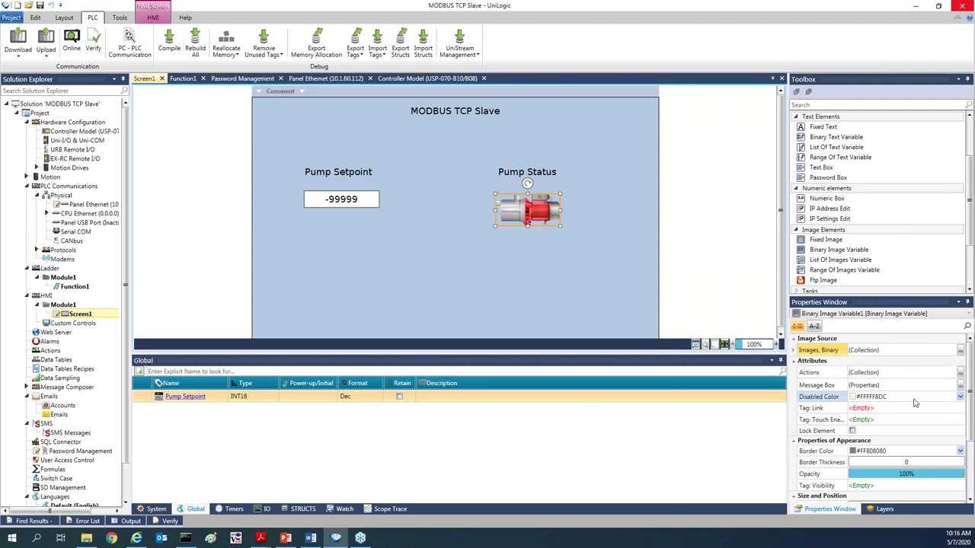
click(961, 410)
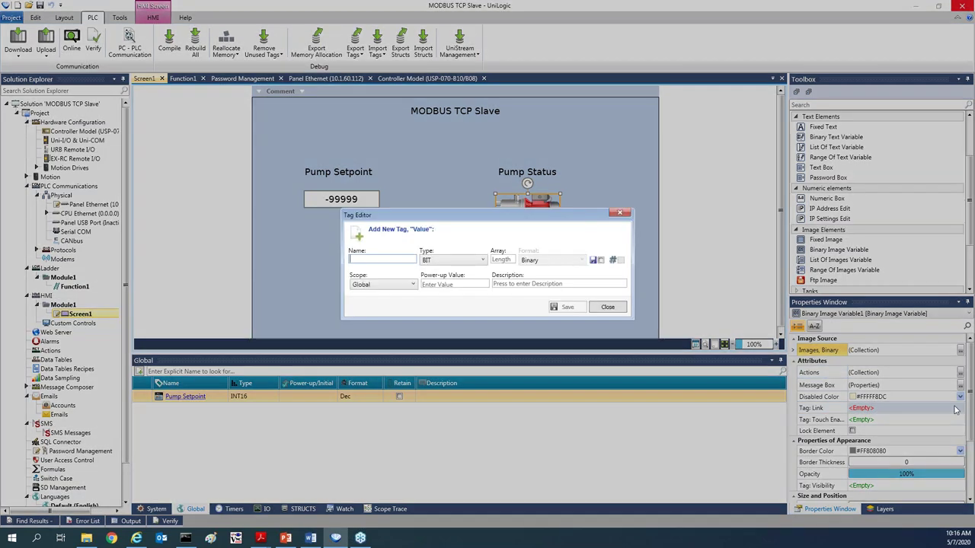
text(Pump Status)
key(Return)
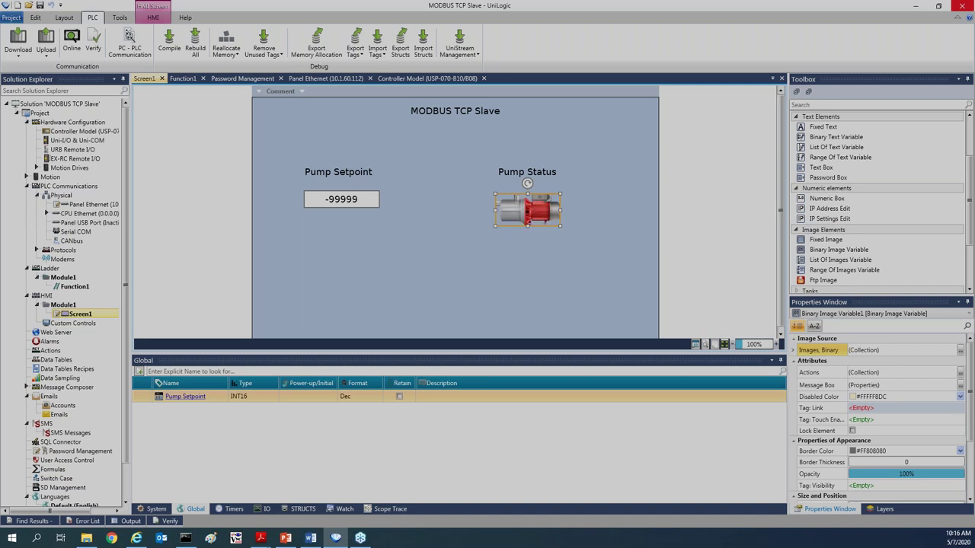
Add a Toggle Bit action on the Pump Status tag to the pump image and nudge the image slightly upward.
click(960, 372)
click(500, 257)
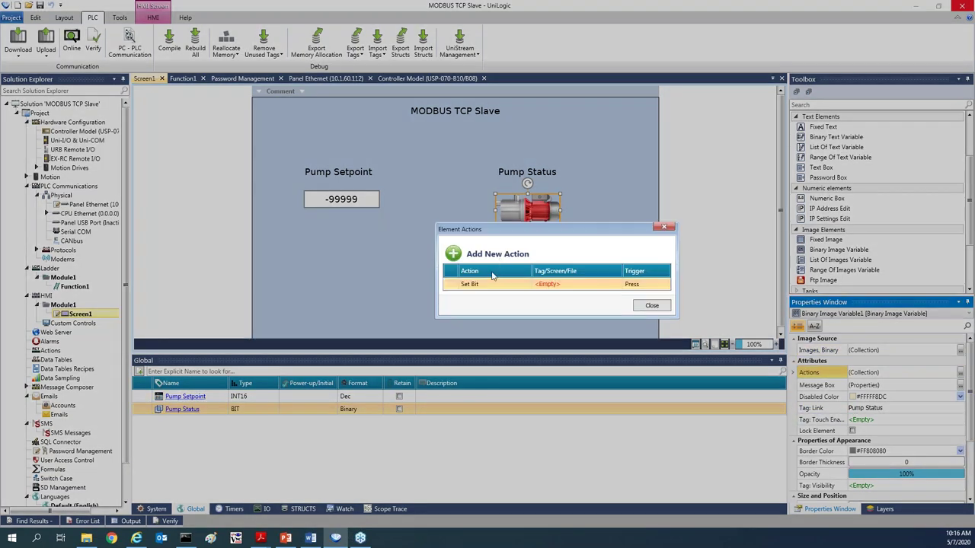
click(494, 285)
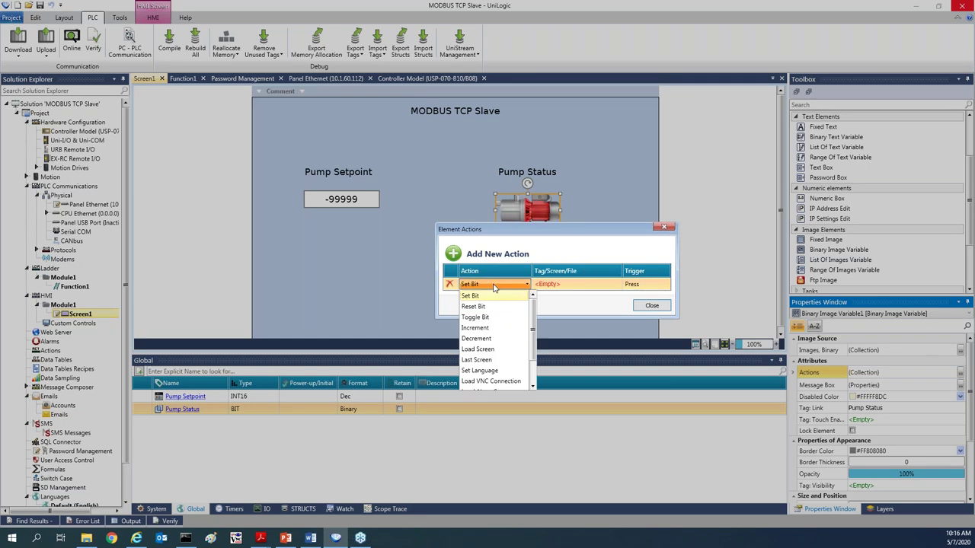
click(495, 318)
click(546, 285)
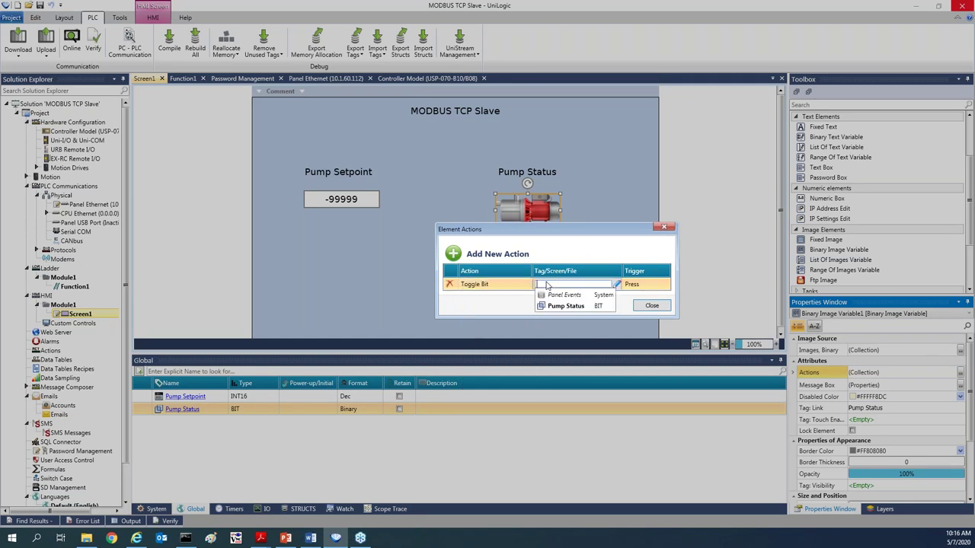
click(566, 306)
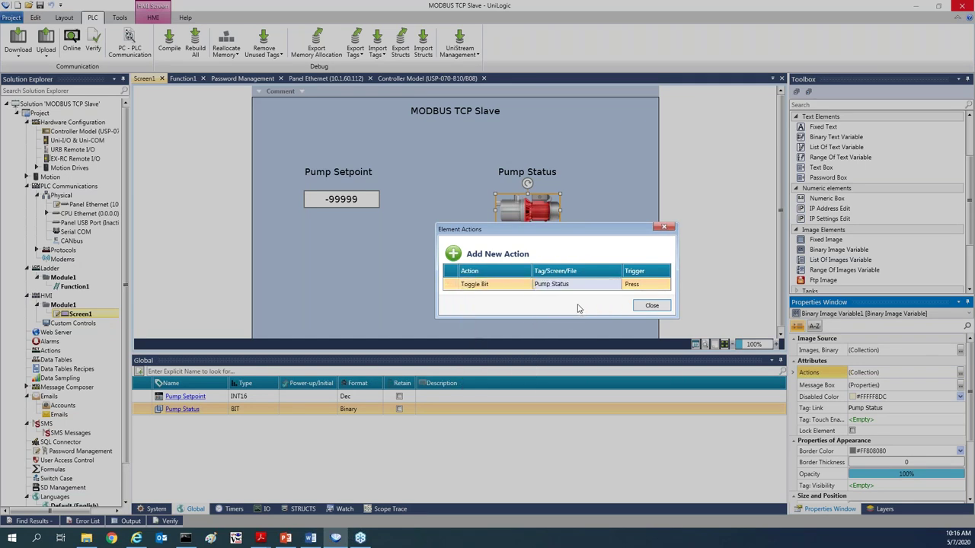
click(651, 306)
drag(533, 204, 531, 199)
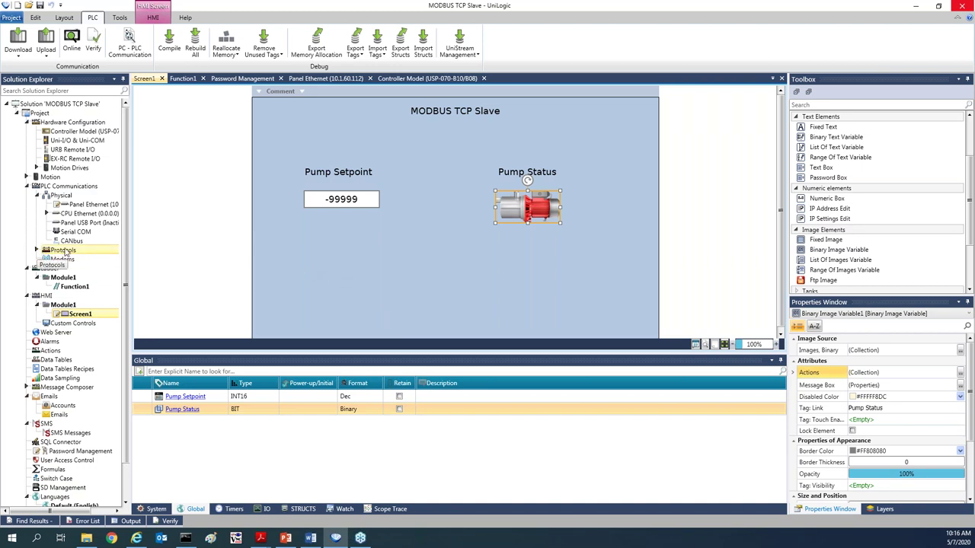
Add a new MODBUS slave on the Panel Ethernet port under the project's communication protocols.
click(36, 252)
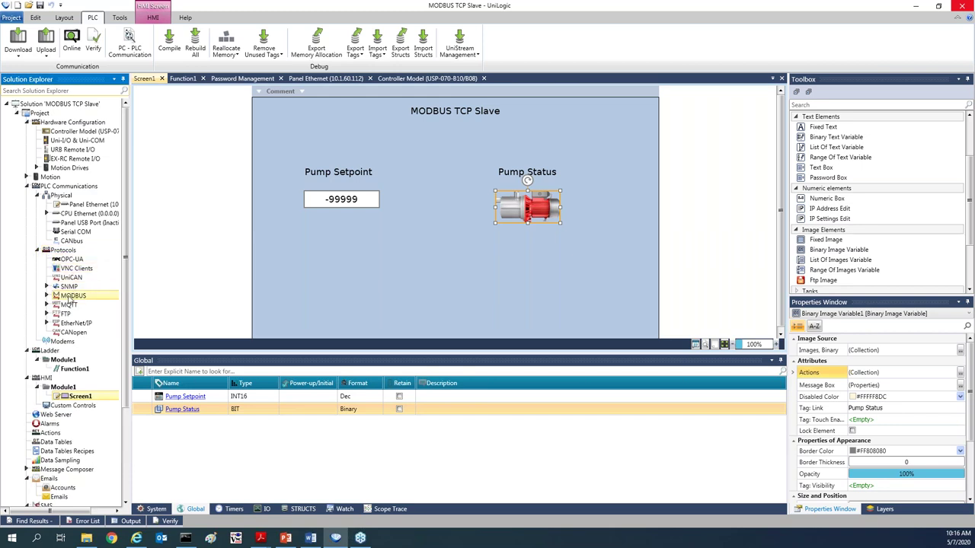
key(Right)
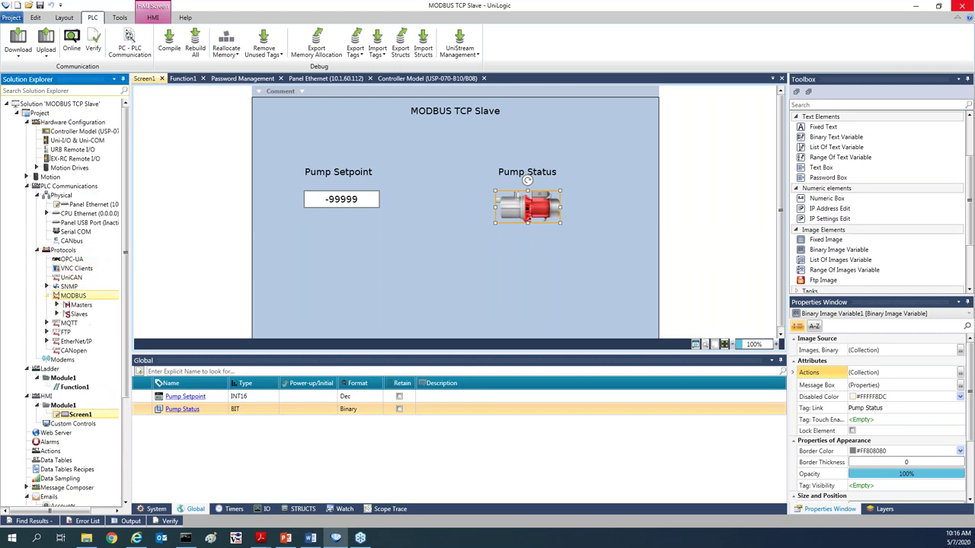
click(86, 314)
click(82, 306)
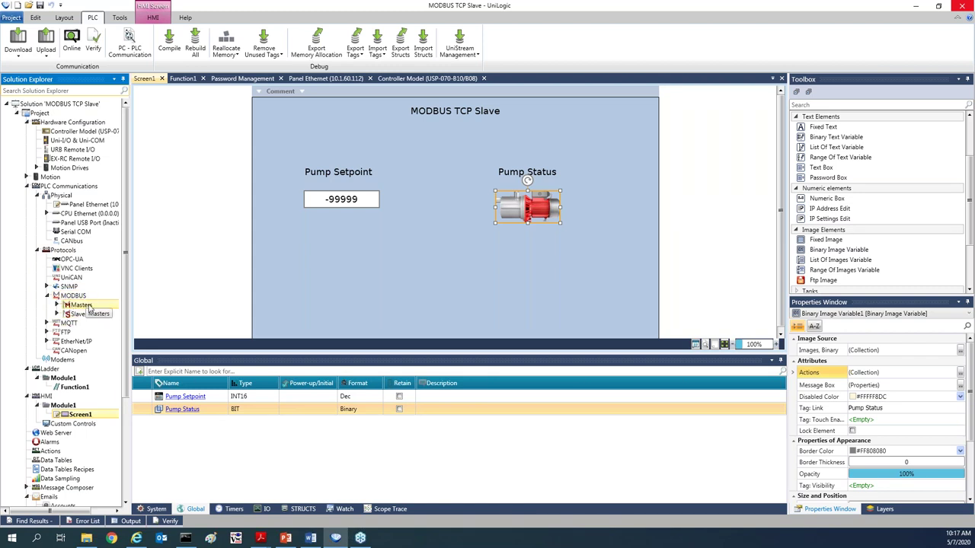
click(70, 315)
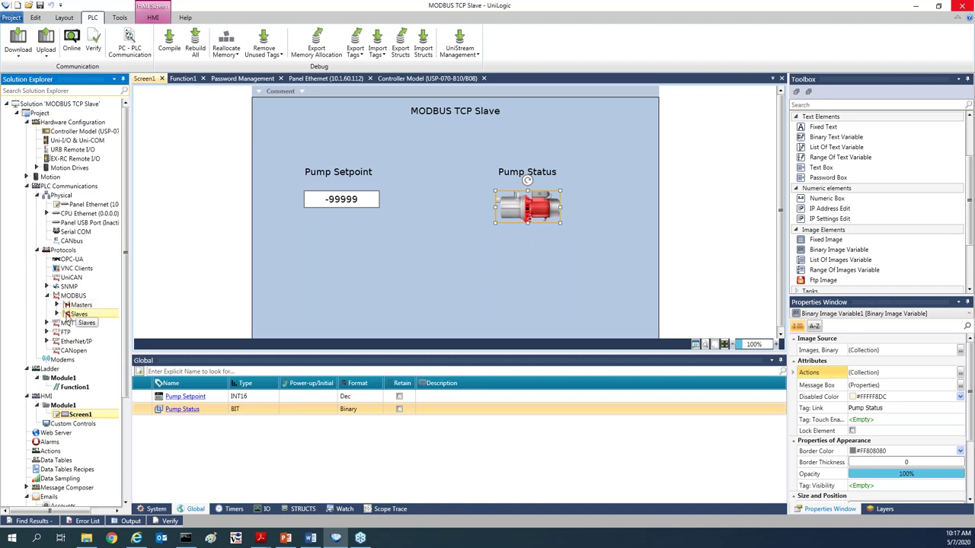
click(58, 314)
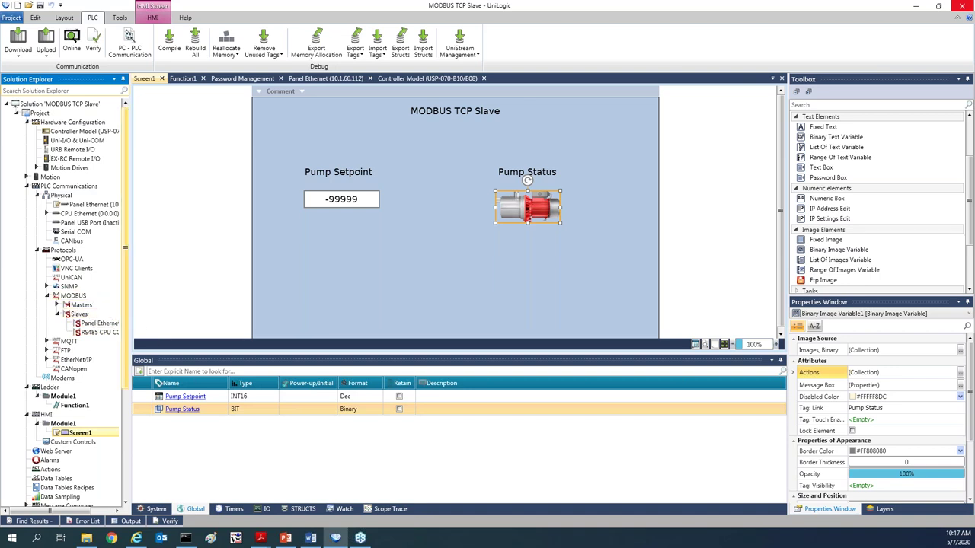
double_click(105, 326)
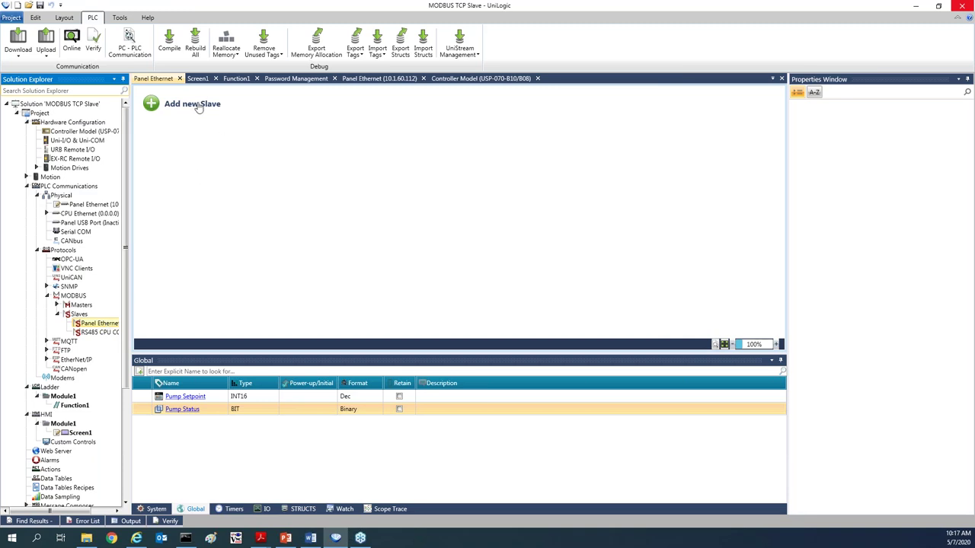
click(191, 104)
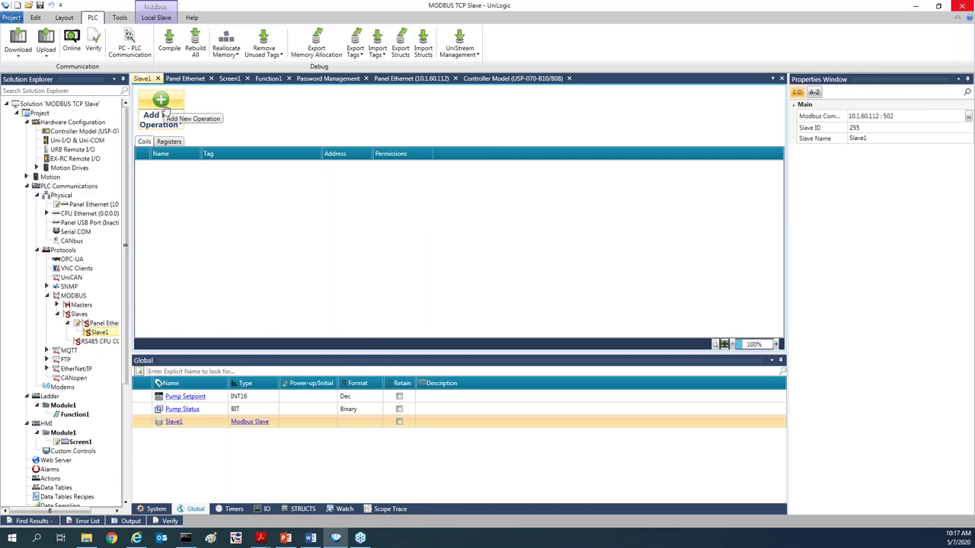
click(182, 126)
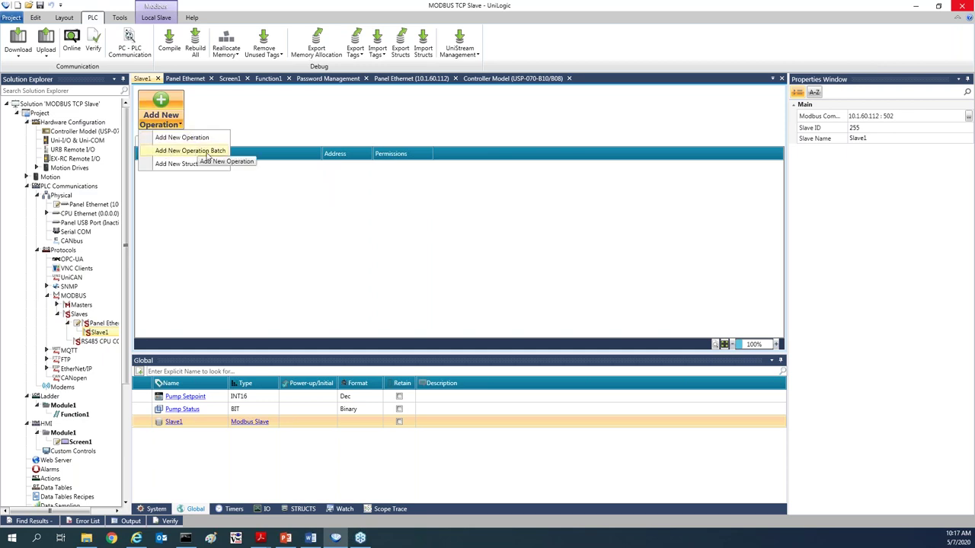
click(161, 100)
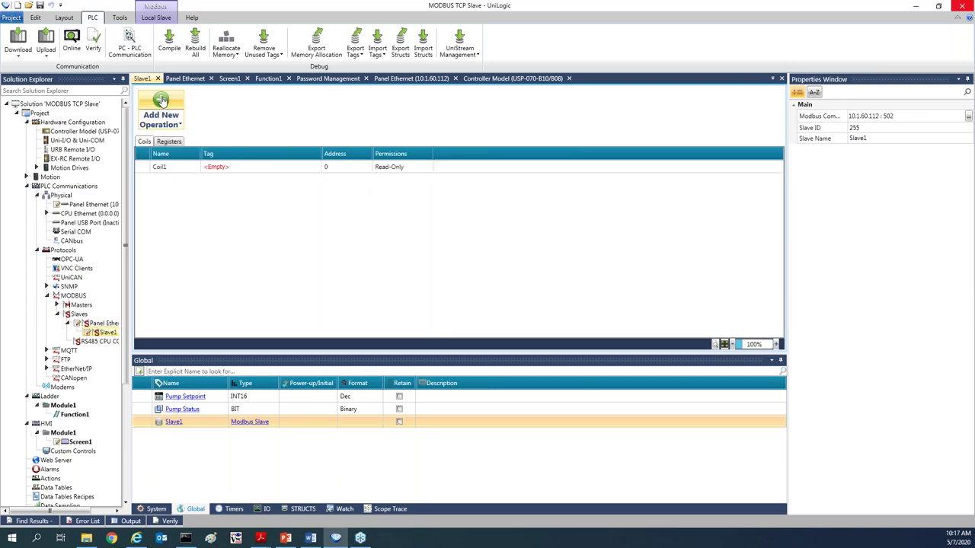
click(186, 168)
key(Delete)
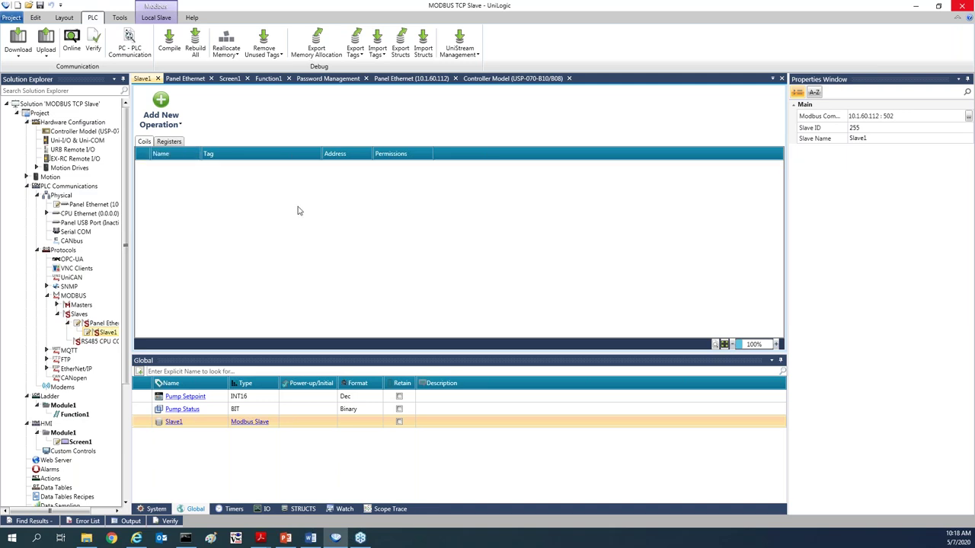
Add the Pump Status tag to the slave's coils as an operation batch with Read/Write permission.
click(172, 123)
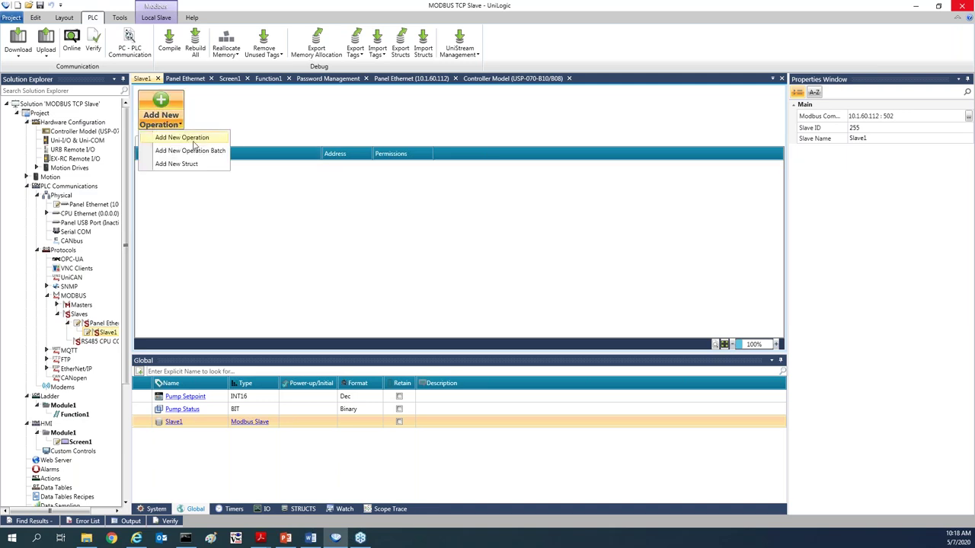
click(200, 153)
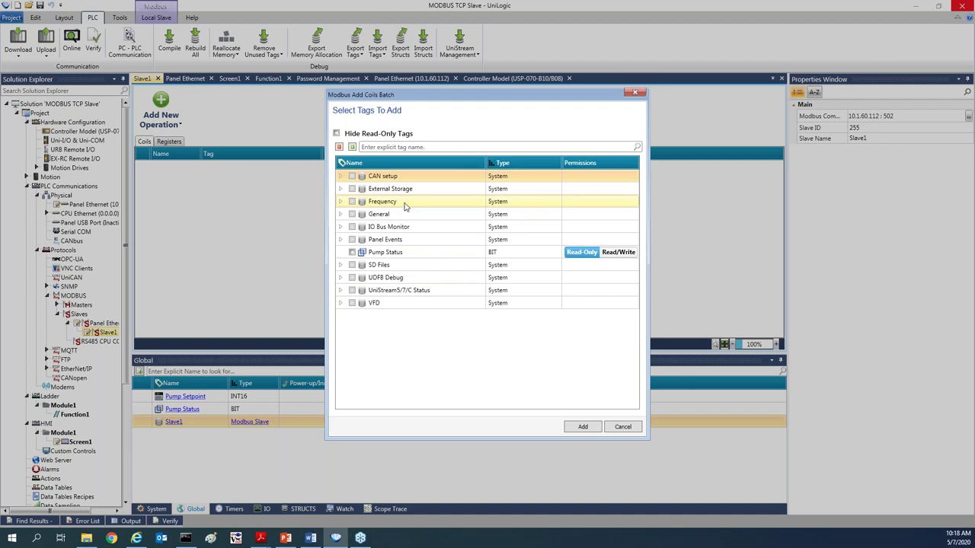
click(352, 253)
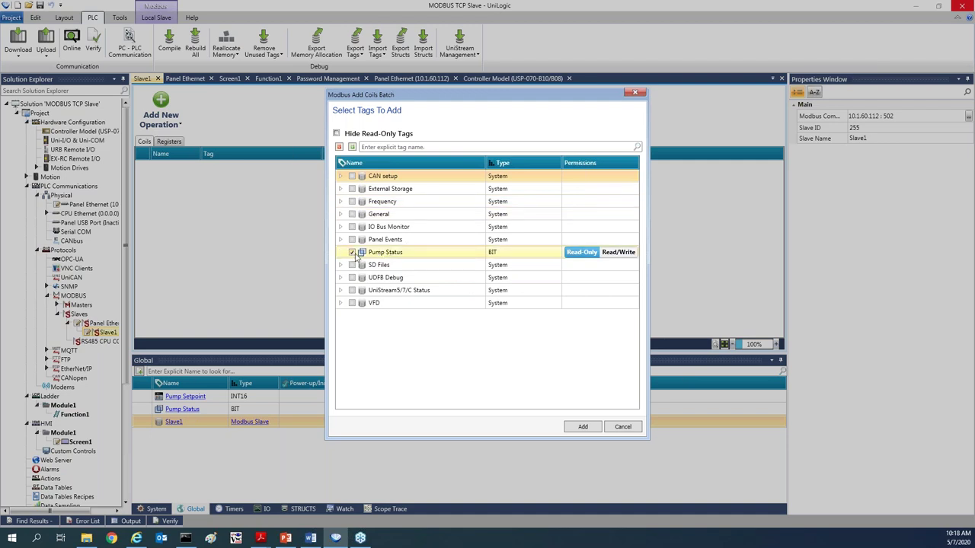
click(619, 253)
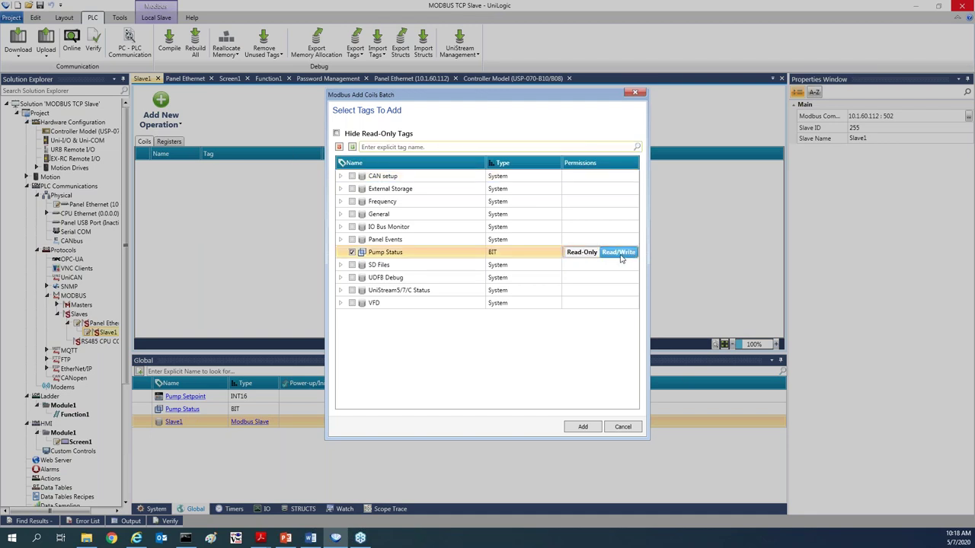
click(584, 428)
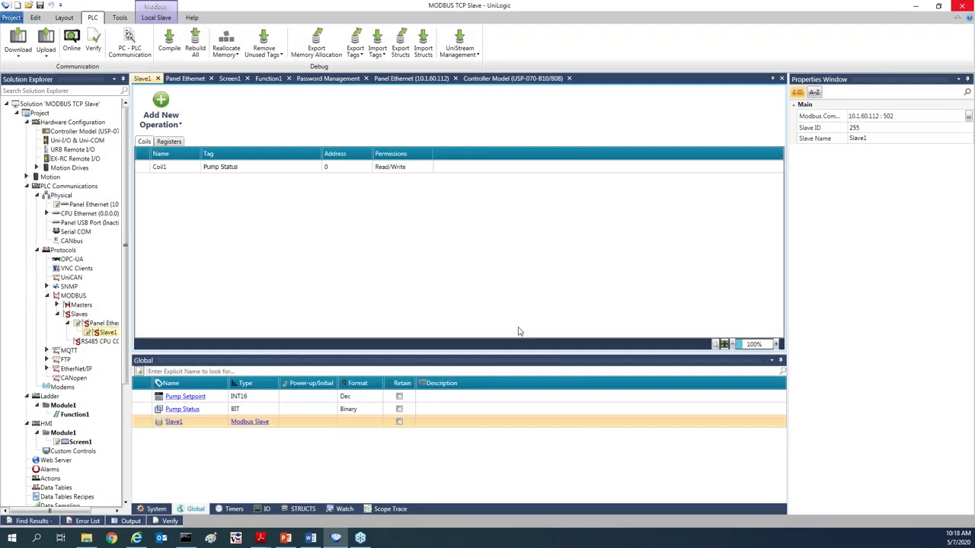
click(329, 173)
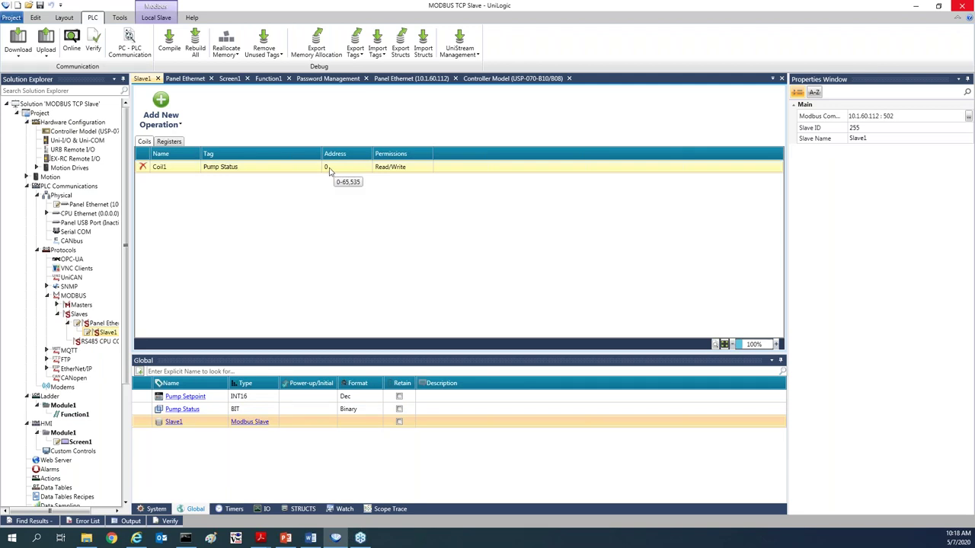
click(329, 170)
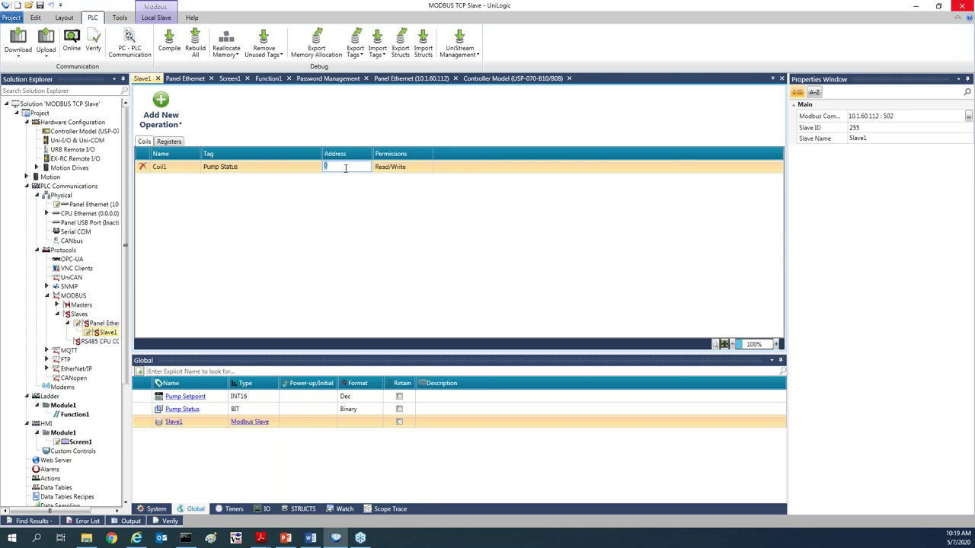
text(10)
key(ctrl+z)
click(329, 200)
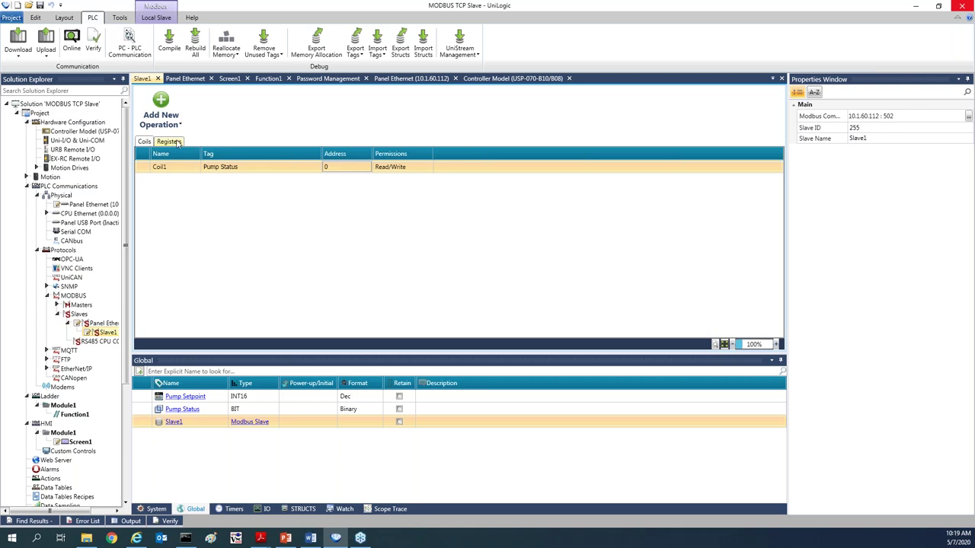
Add a new register operation to the slave and link it to the Pump Setpoint tag.
click(177, 143)
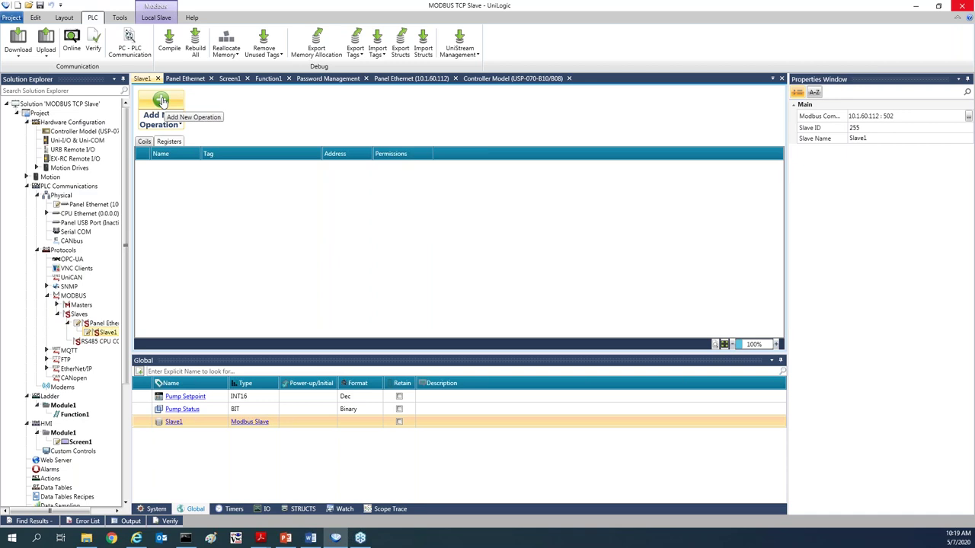
click(161, 101)
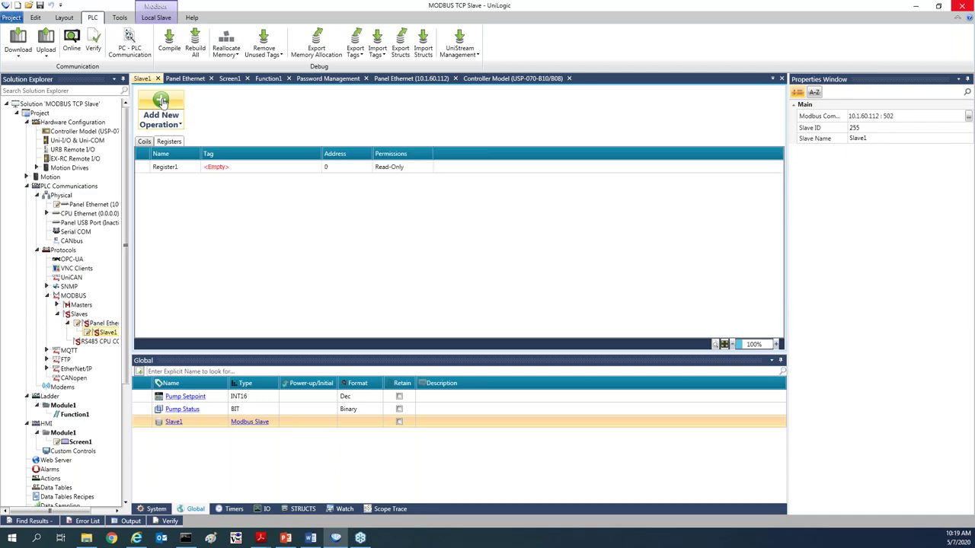
click(218, 167)
click(238, 166)
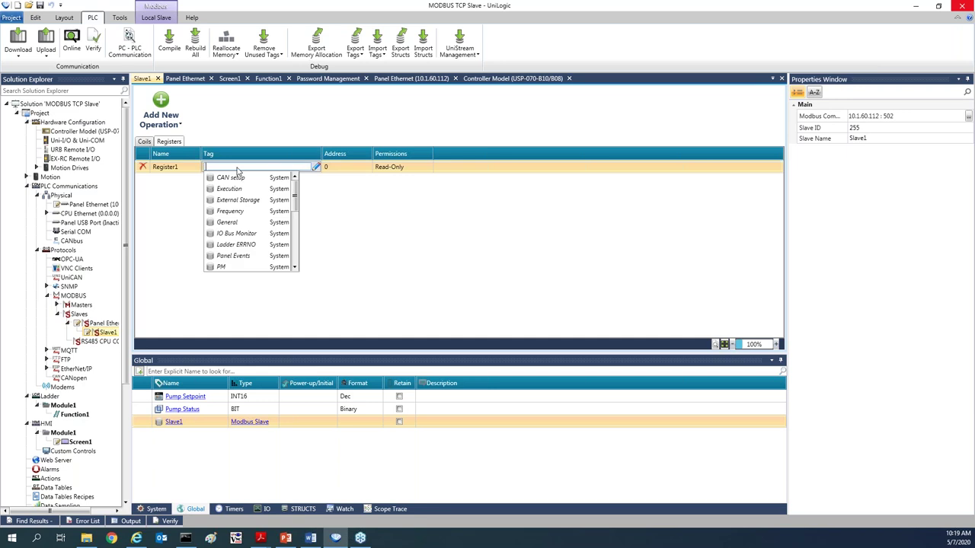
scroll(299, 221, down, 3)
scroll(298, 240, up, 1)
click(237, 201)
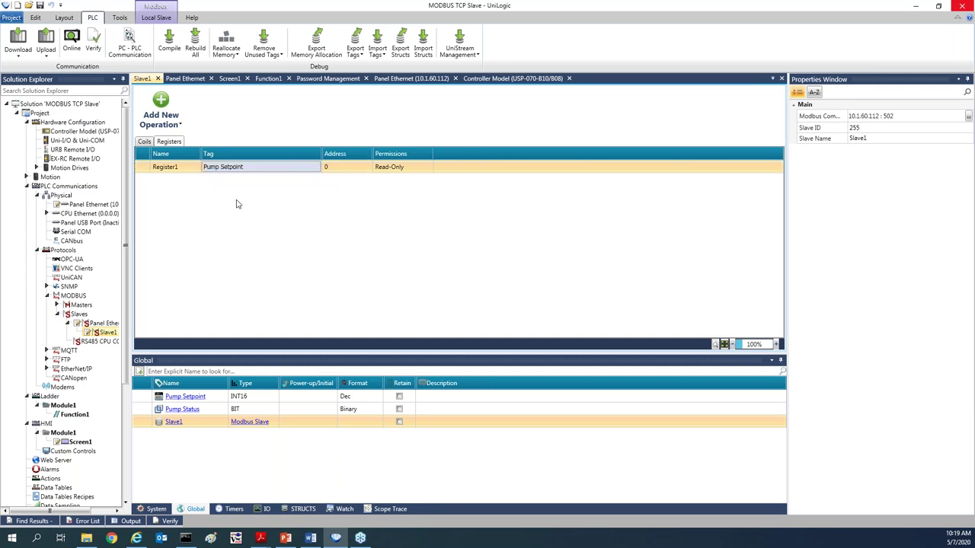
Set the Pump Setpoint register's permissions to Read/Write.
click(329, 169)
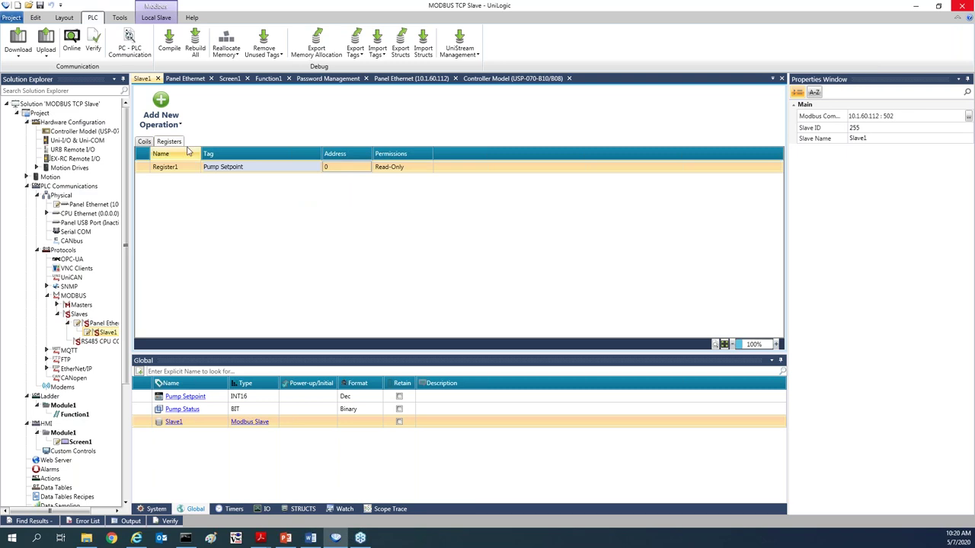
click(394, 167)
click(411, 167)
click(396, 175)
click(401, 168)
click(397, 177)
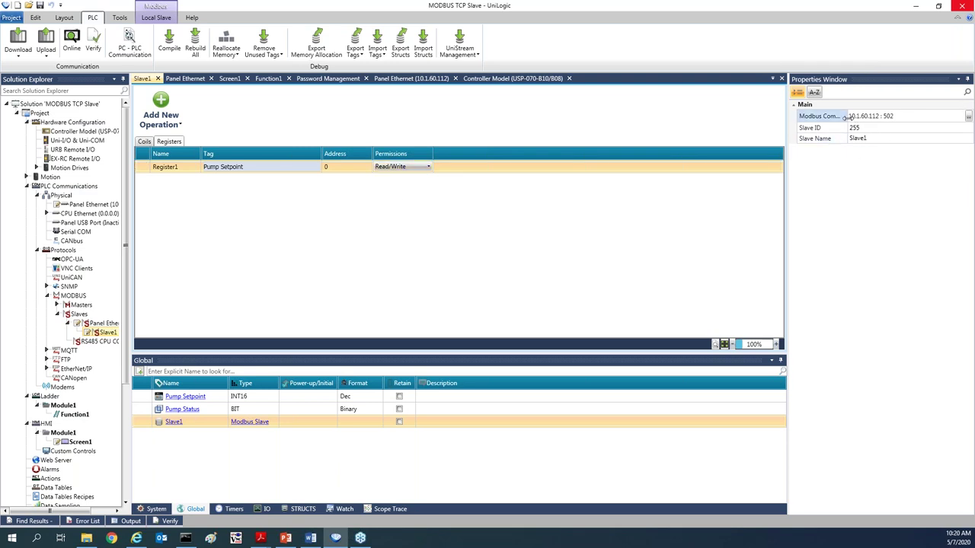
Widen the slave's property name column and check the Modbus communication interface and port settings.
drag(846, 116, 866, 117)
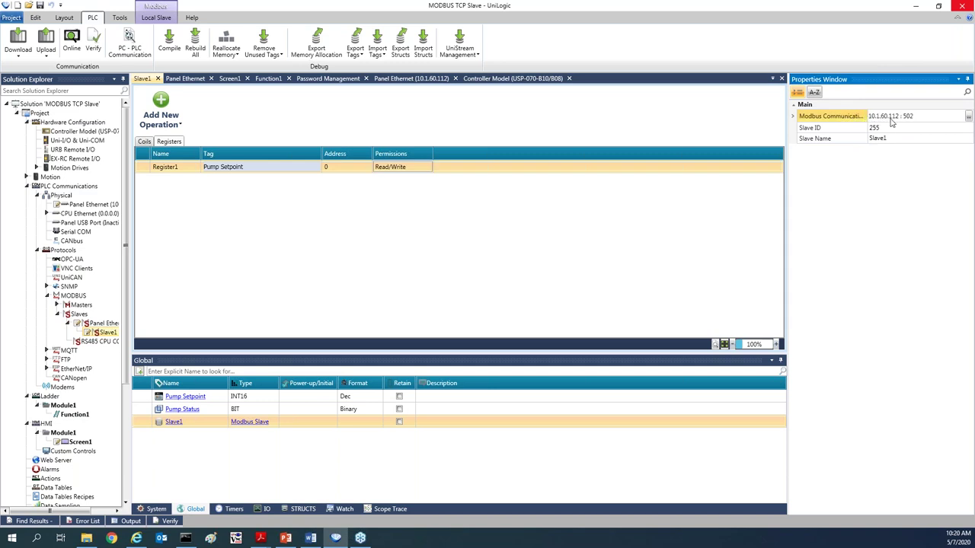
click(968, 117)
click(481, 277)
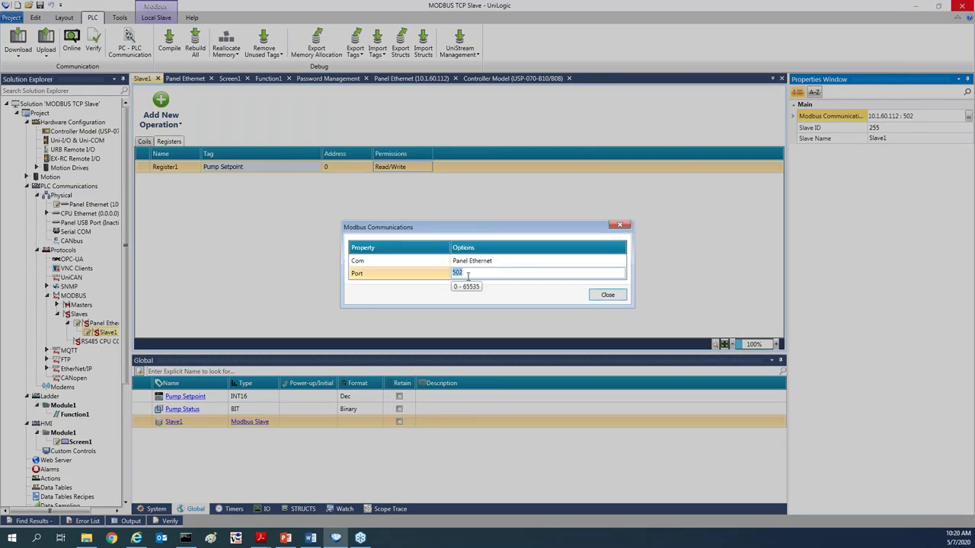
click(607, 295)
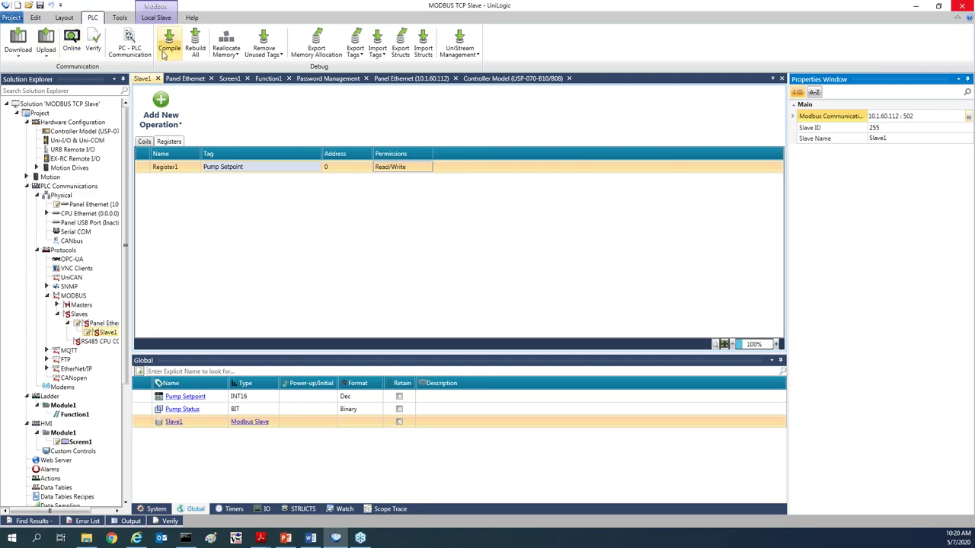
Download the project to the UniStream PLC over Ethernet at 10.1.60.112.
click(18, 38)
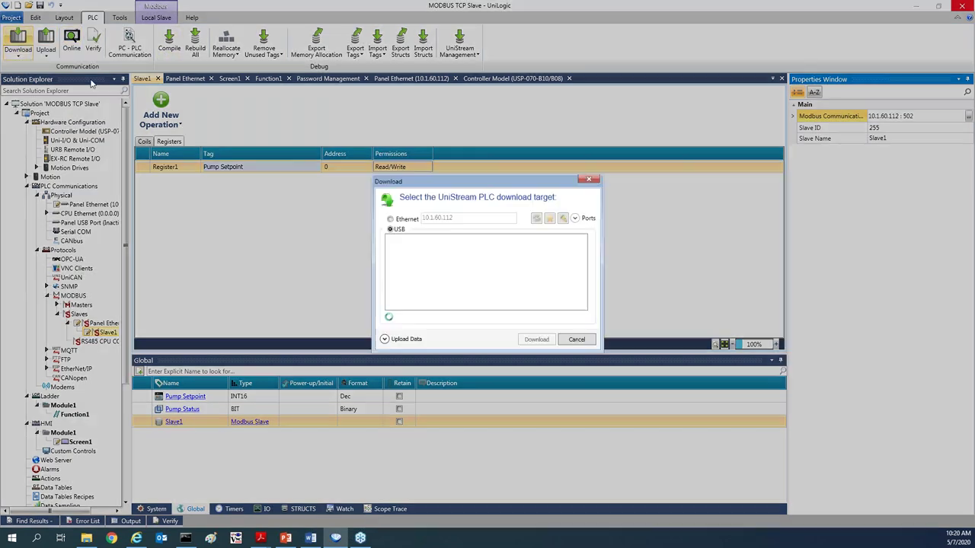
click(403, 221)
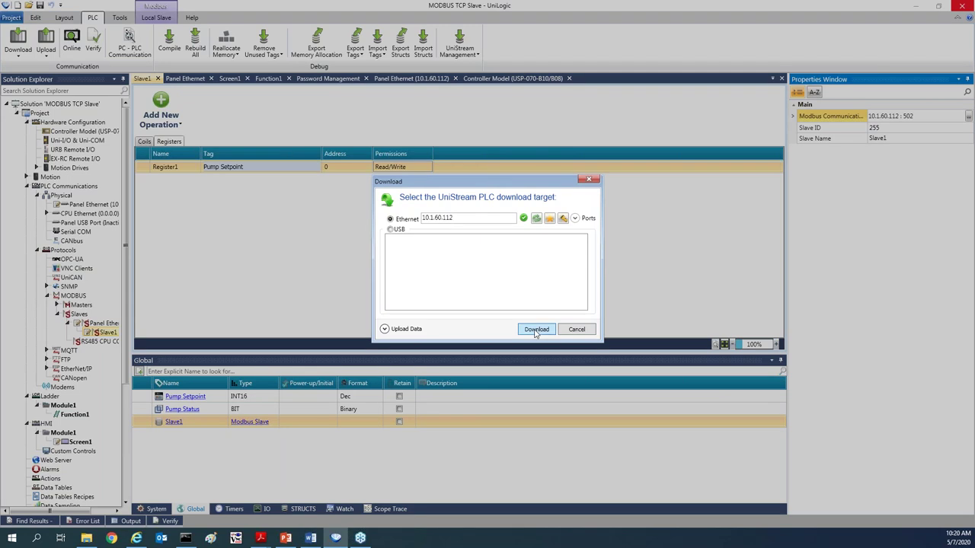
click(535, 330)
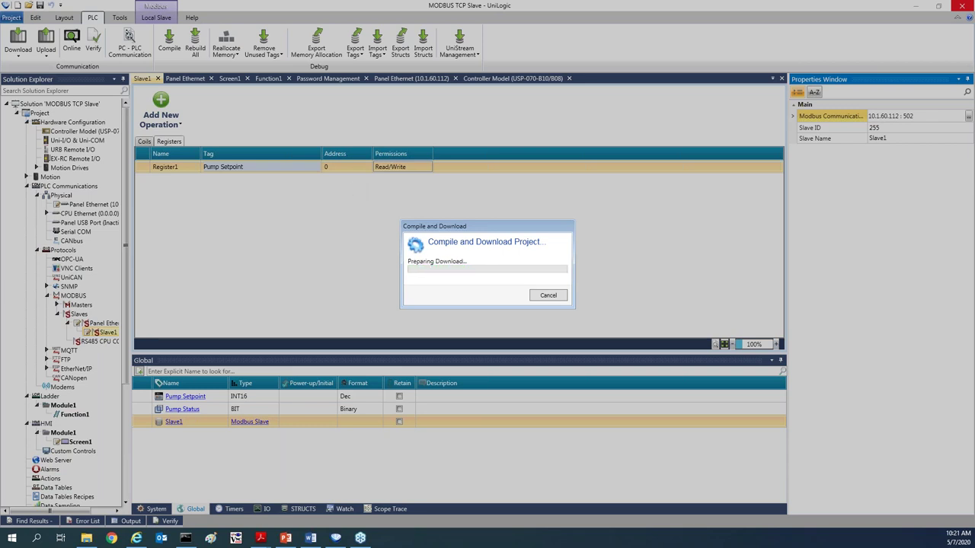
Check the downloaded pump screen on the PLC through TightVNC Viewer, and take the UniLogic project out of online mode.
click(601, 346)
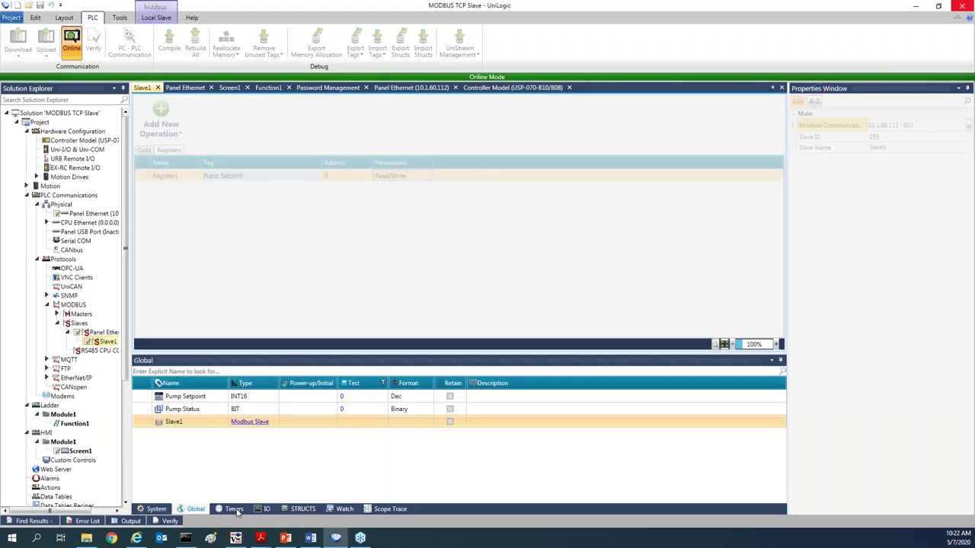
mouse_move(236, 538)
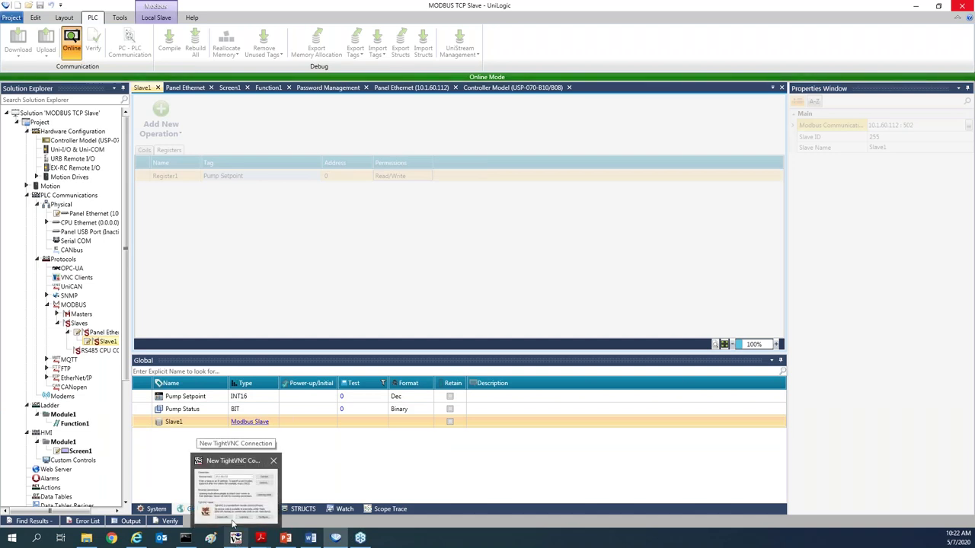
click(236, 538)
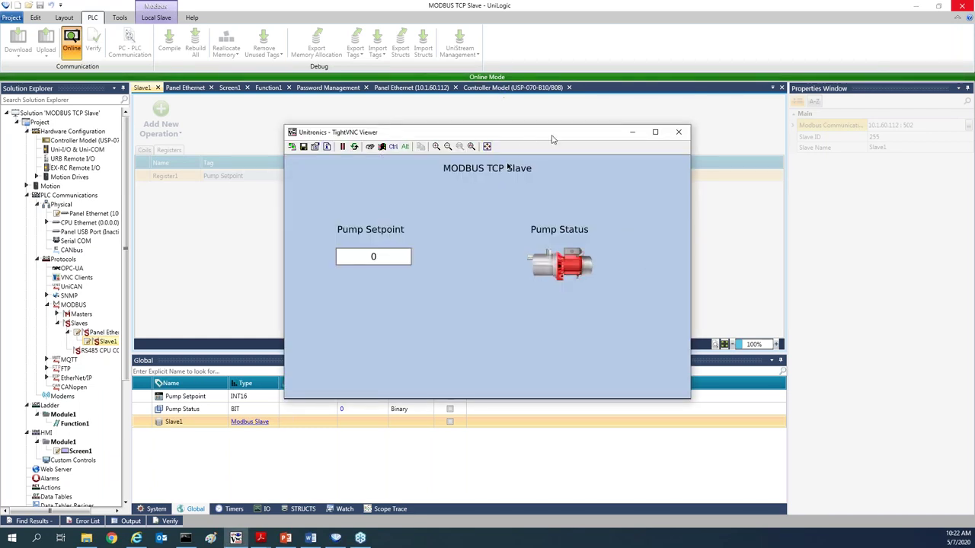
click(631, 133)
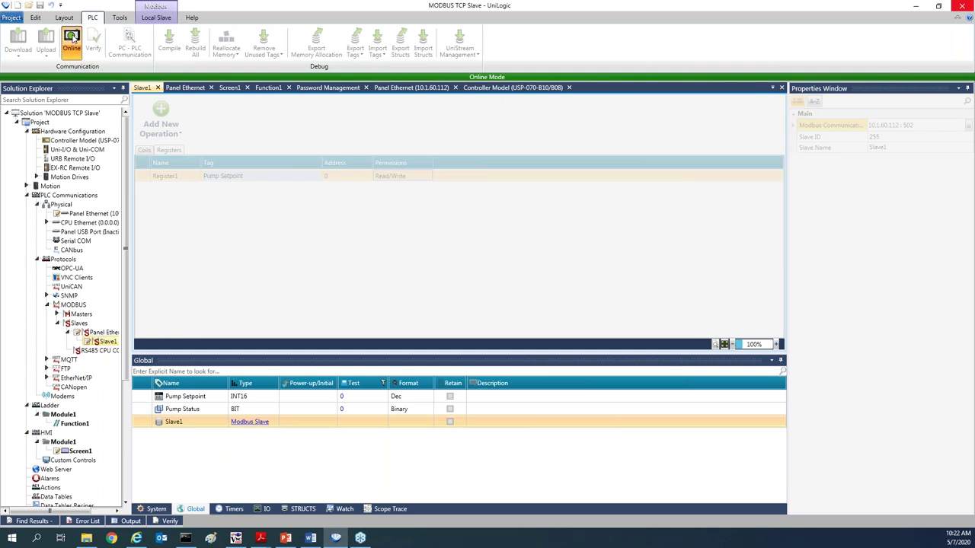
click(70, 42)
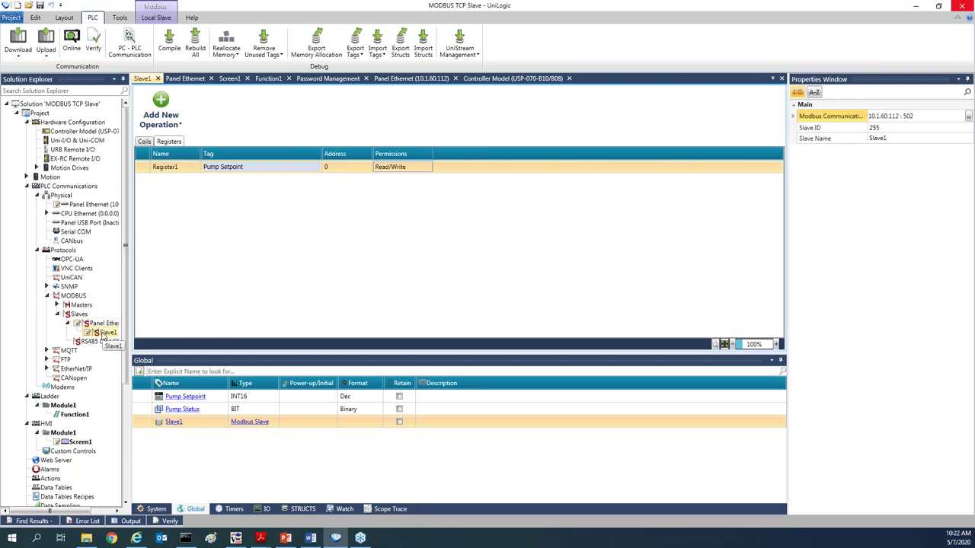
Export Slave1's addressing to an Excel file named Slave Addressing on the Desktop.
right_click(103, 335)
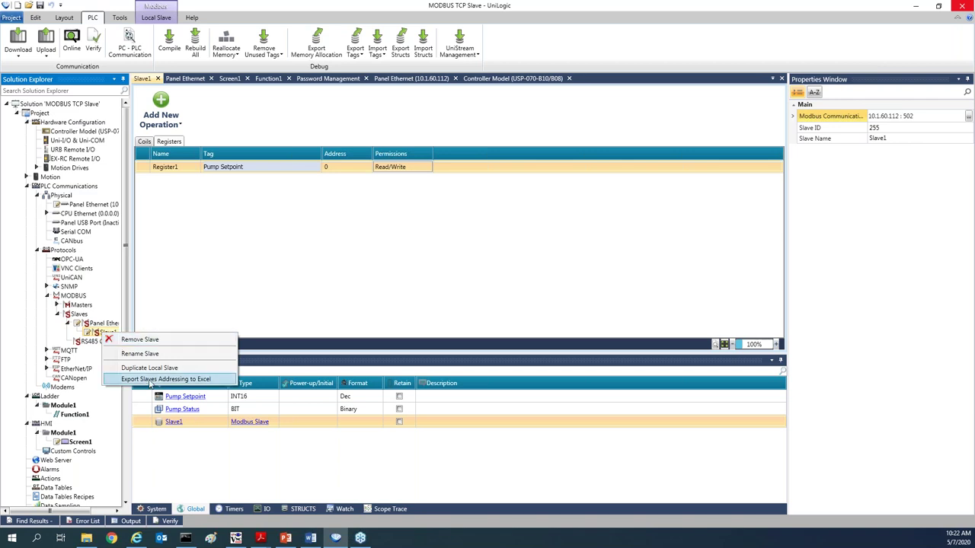
click(155, 379)
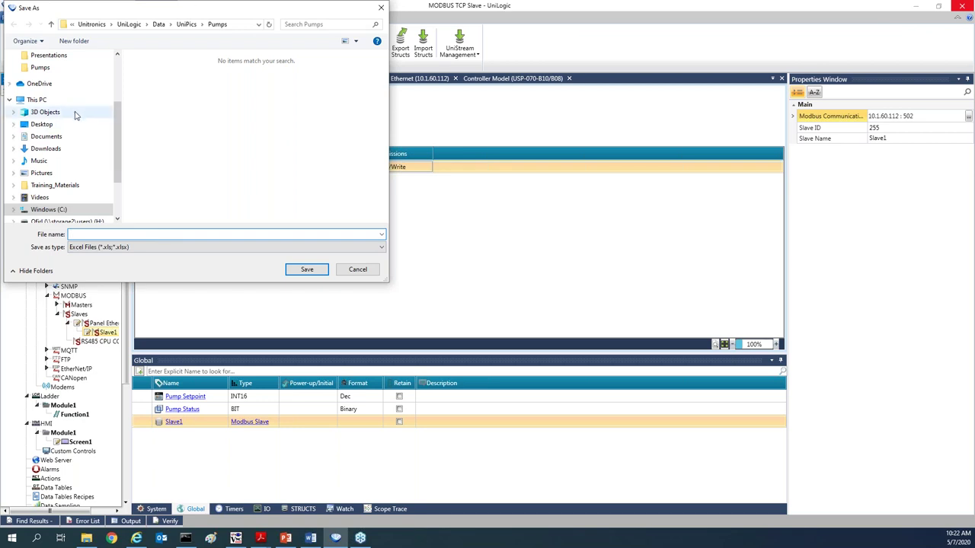
click(46, 124)
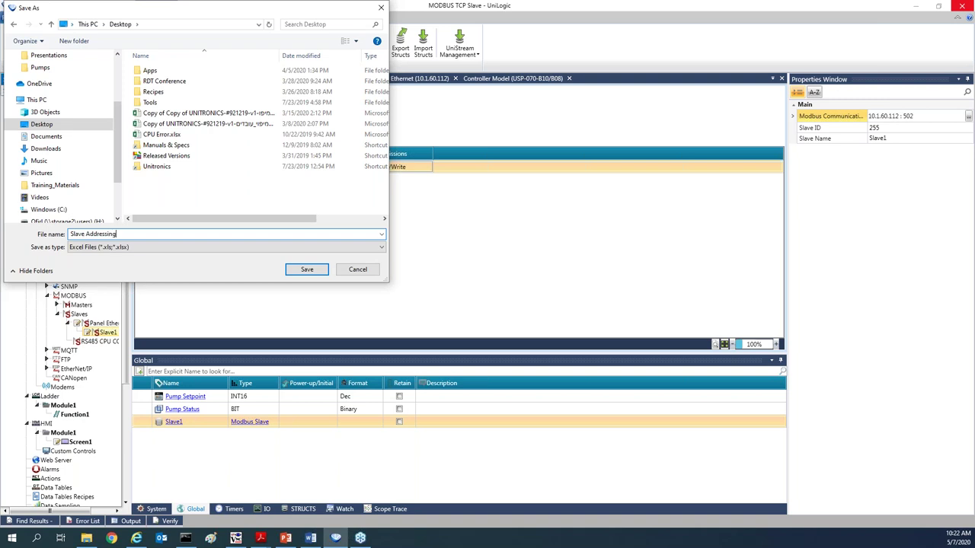
key(Return)
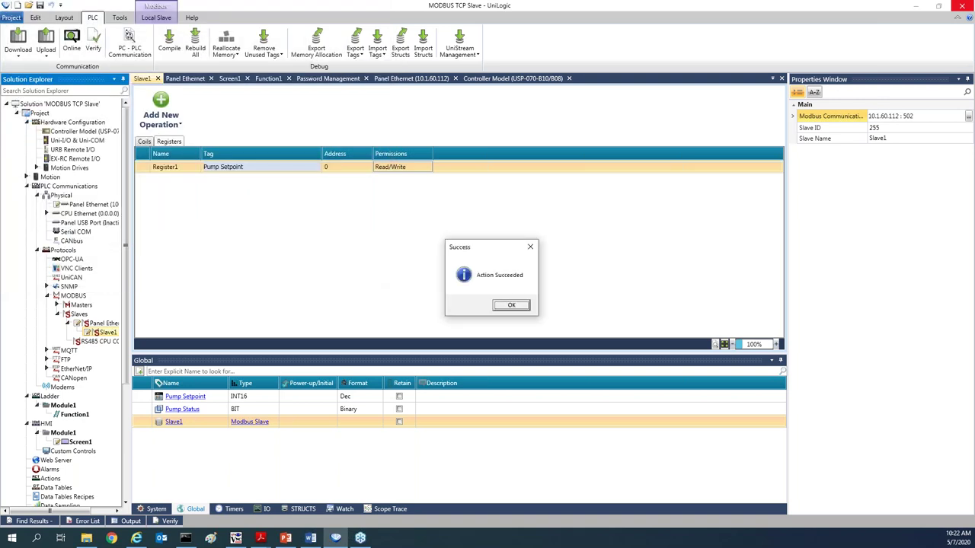
click(512, 305)
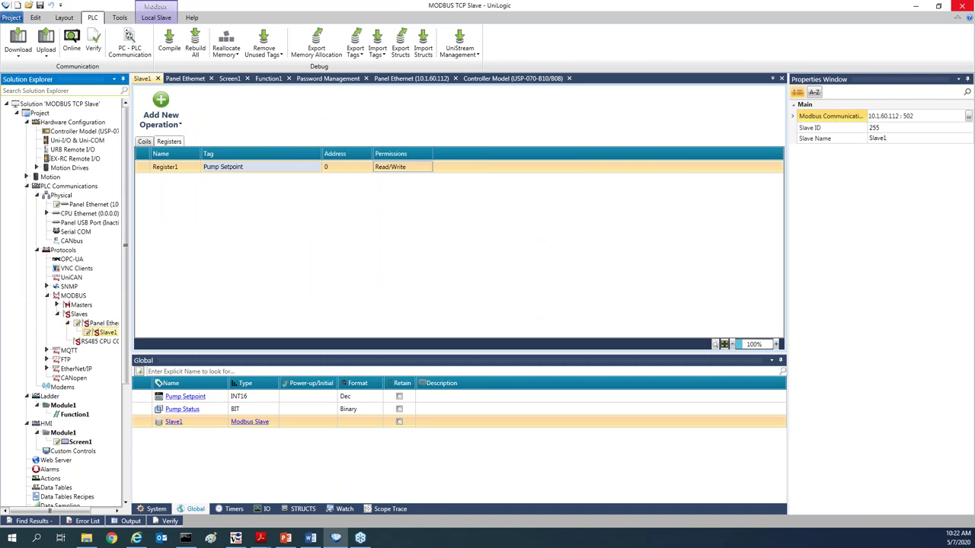
Open the exported Slave Addressing workbook in Excel, review its coil and register addresses, close it and return to UniLogic.
click(11, 538)
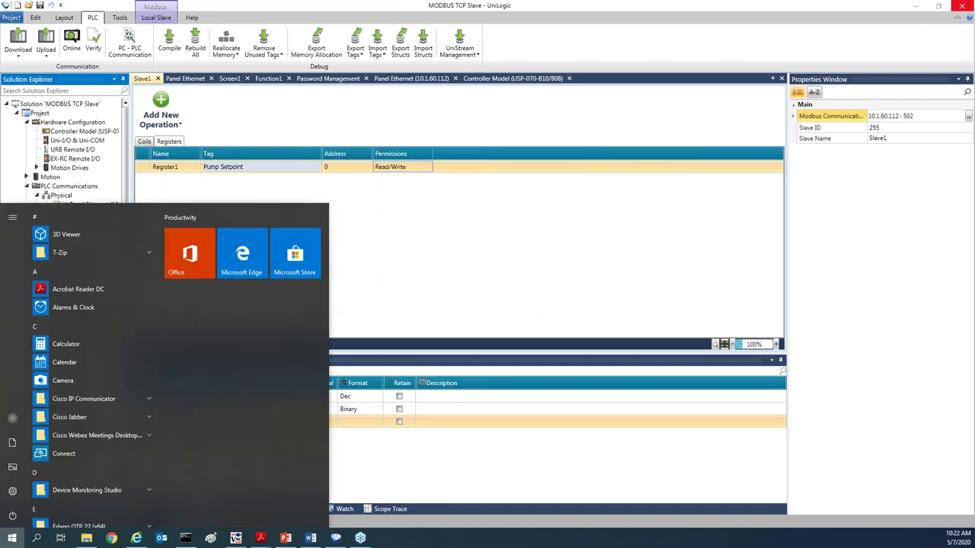
click(286, 537)
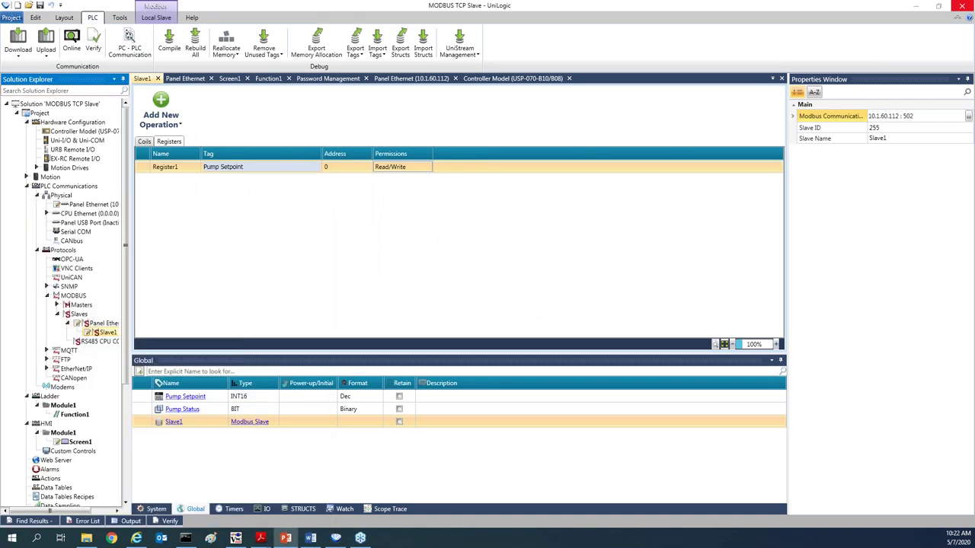
key(super+d)
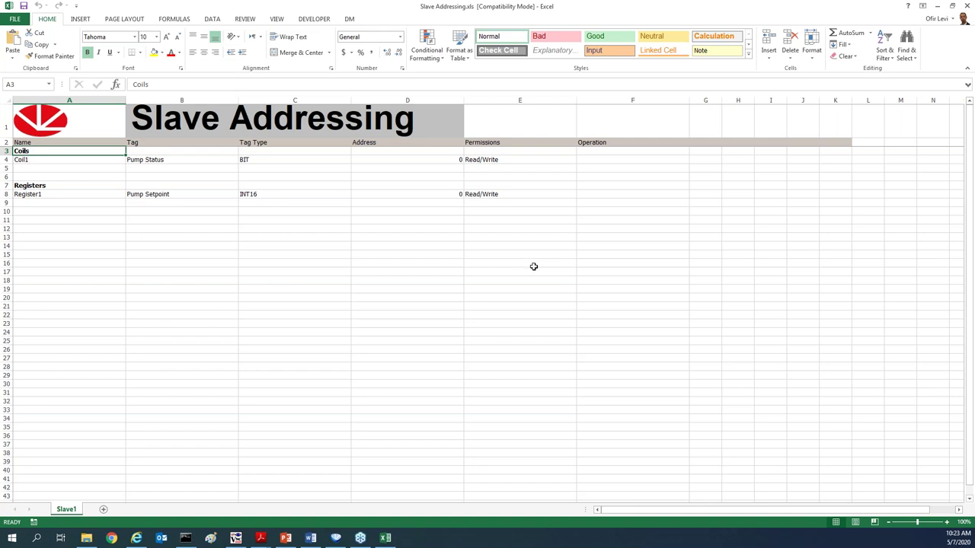
click(967, 6)
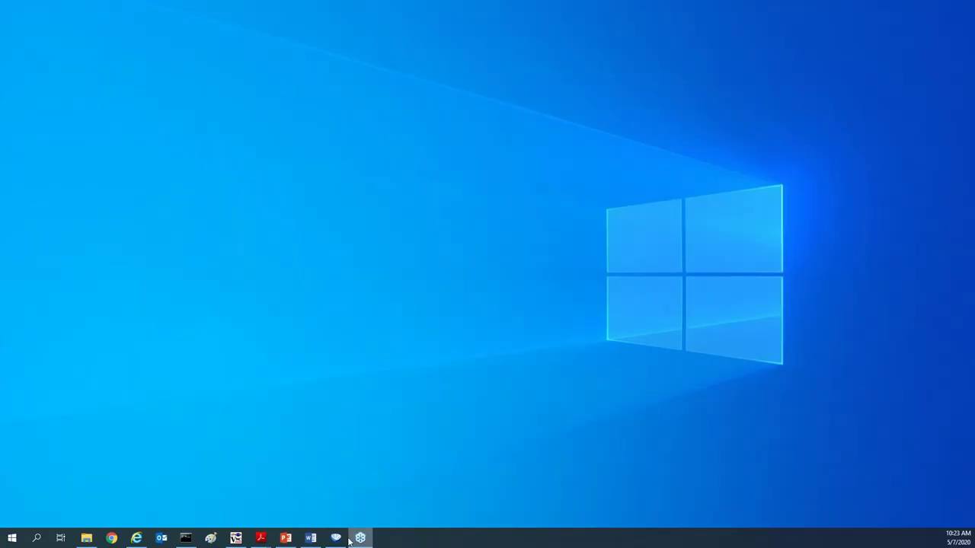
click(338, 539)
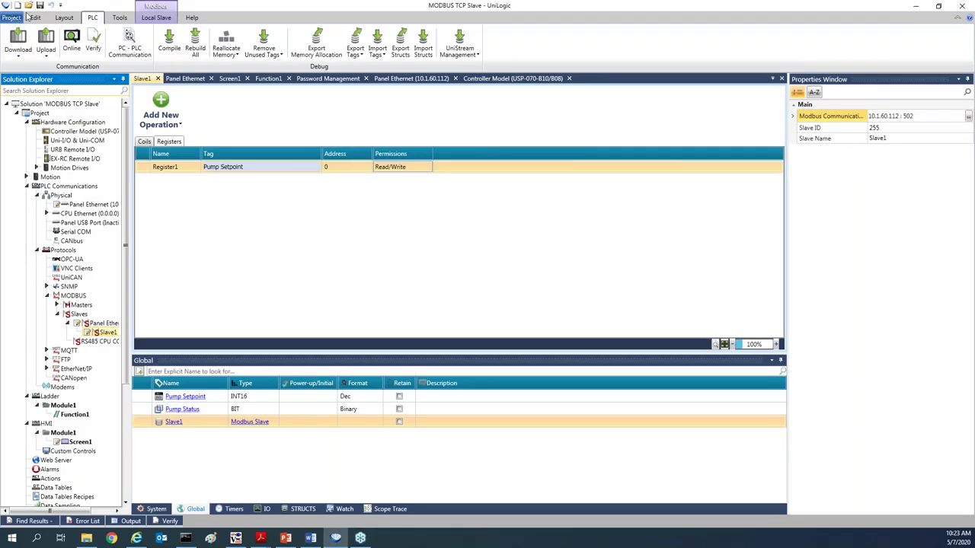
Save the slave project and create a new project named MODBUS TCP Master with the modular USP-104-B10 controller.
click(39, 6)
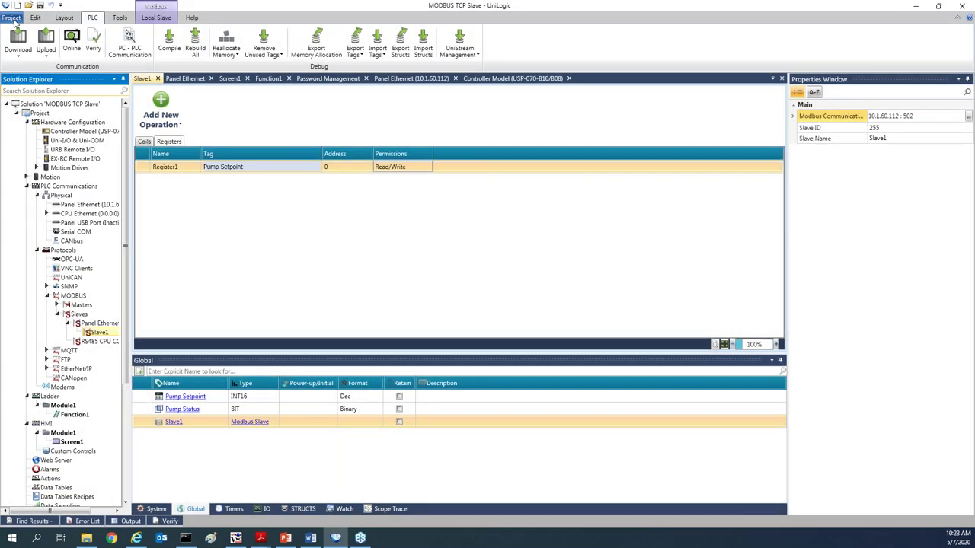
click(11, 18)
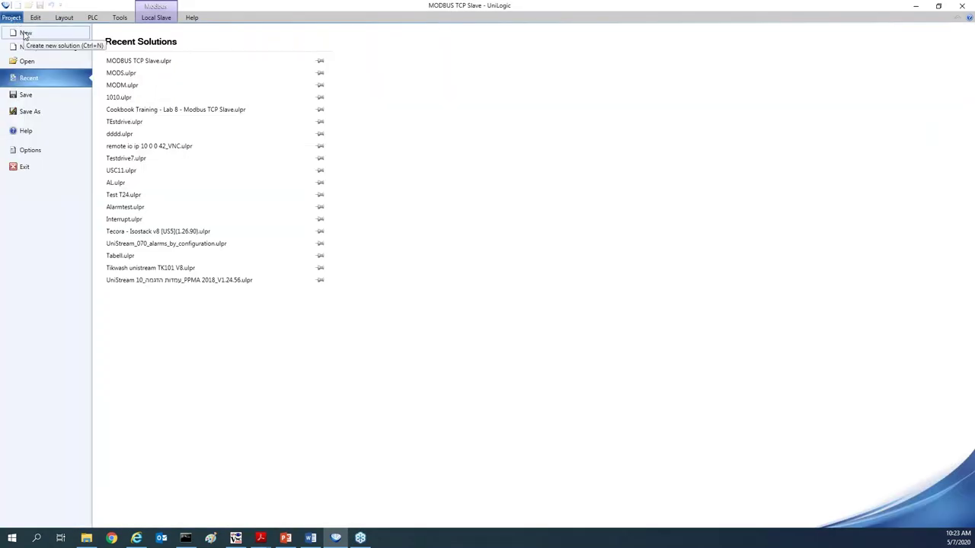
click(25, 33)
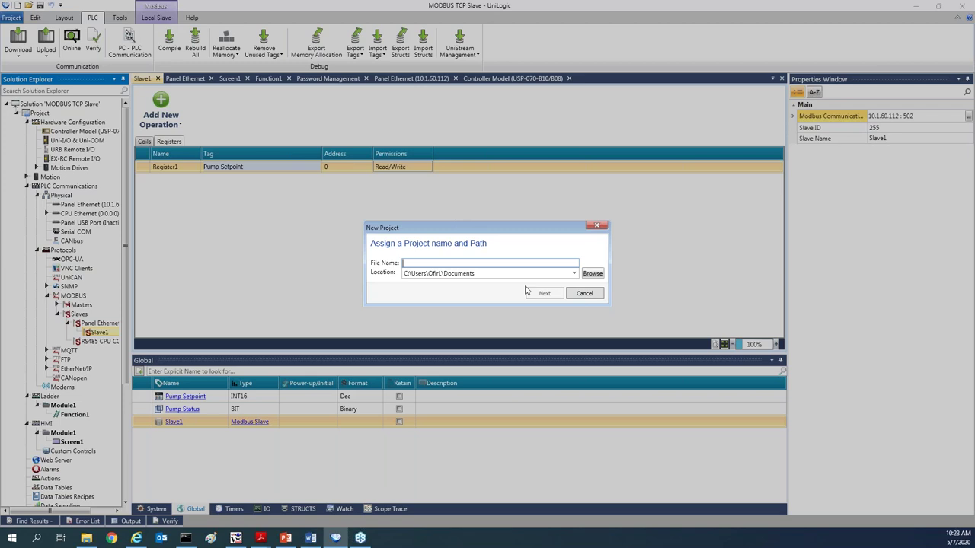
text(MODBUS TCP Master)
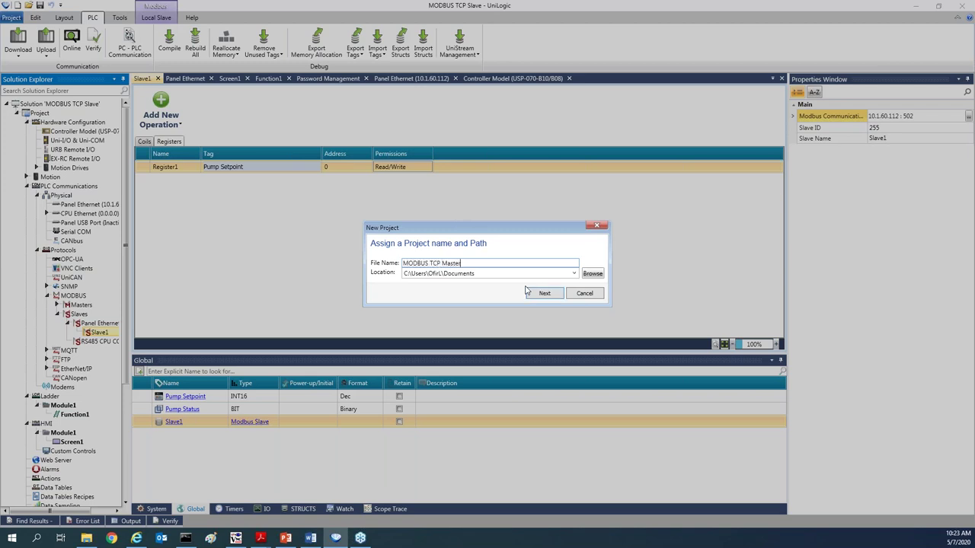
click(545, 293)
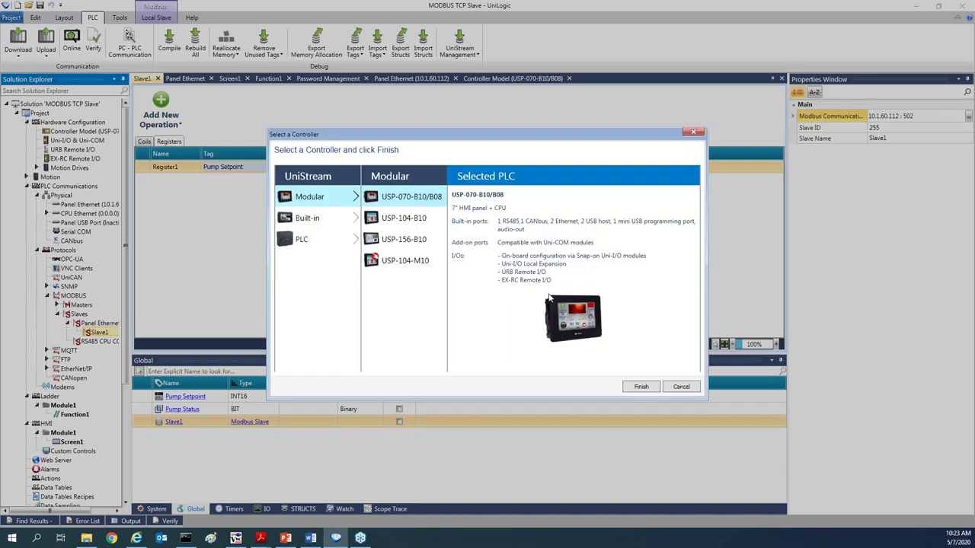
click(403, 218)
click(641, 387)
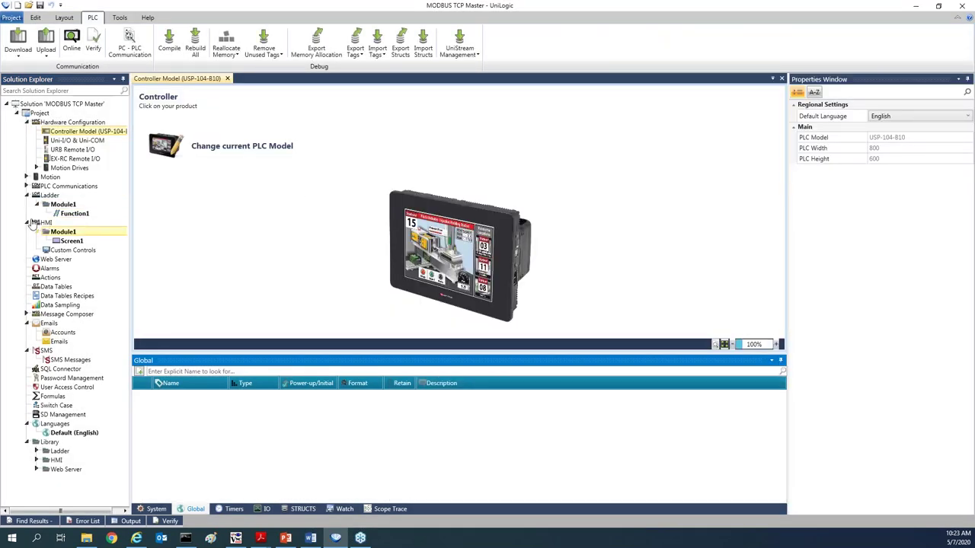
Set the Panel Ethernet IP address to 10.1.60.111 and its default gateway to 10.1.60.254.
click(25, 191)
click(26, 185)
click(36, 195)
click(84, 204)
click(874, 164)
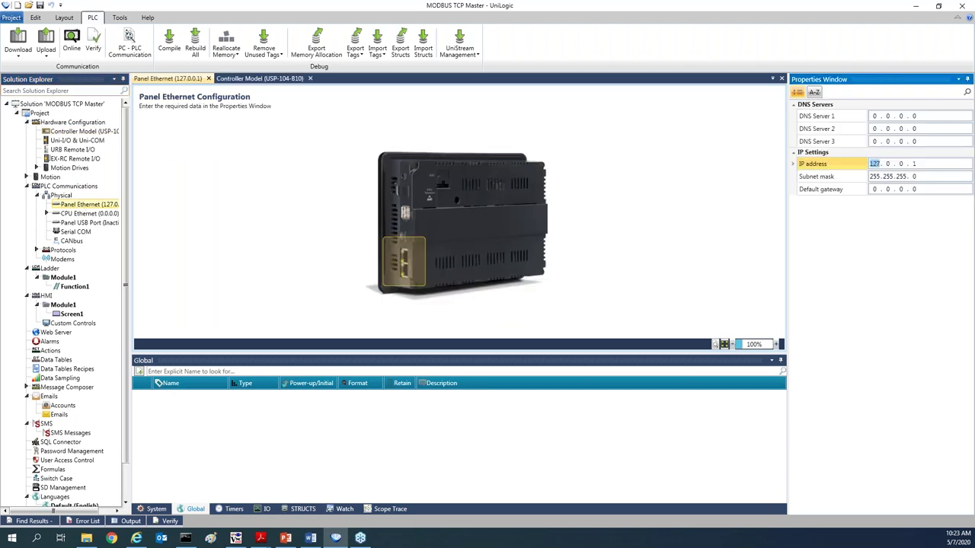
text(10)
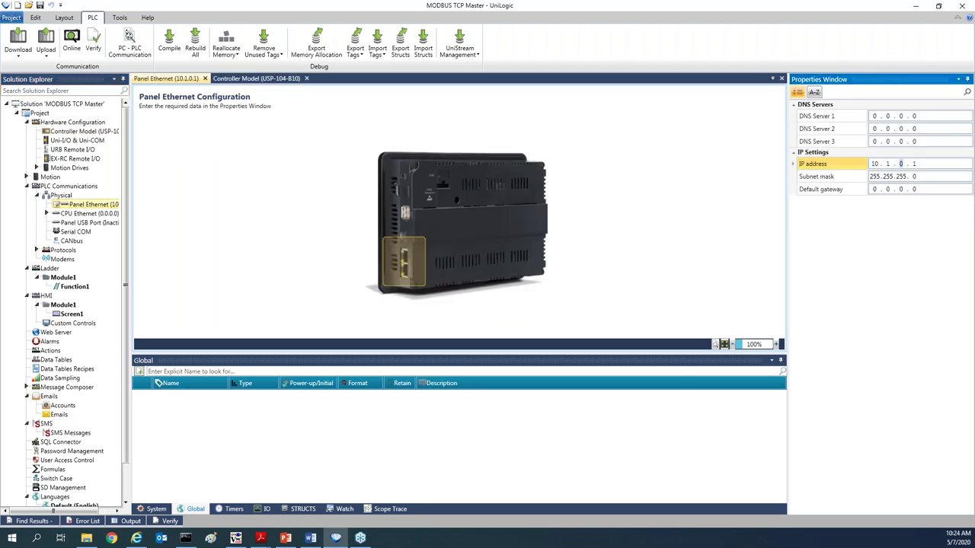
text(60.111)
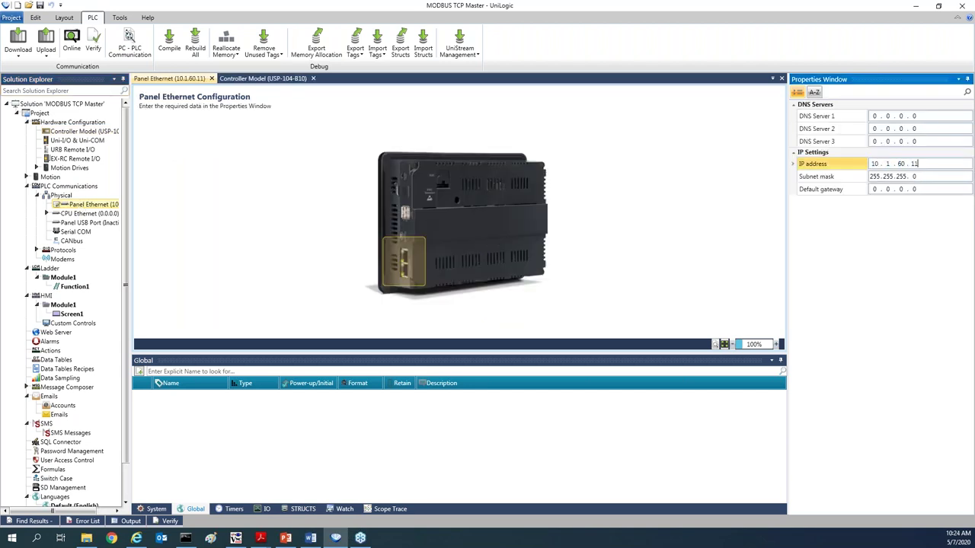
click(878, 188)
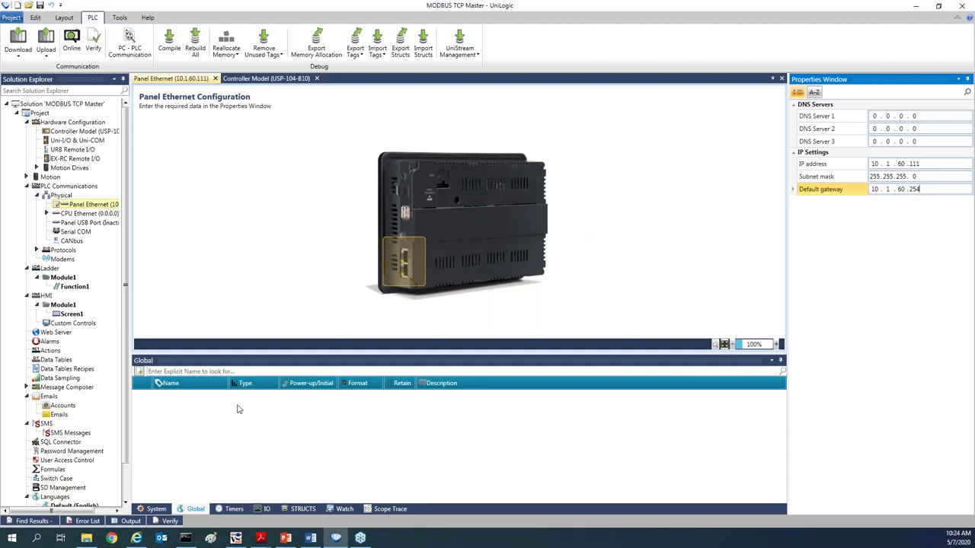
Set the VNC server working mode to Enabled (No password) in the project's password management.
click(82, 452)
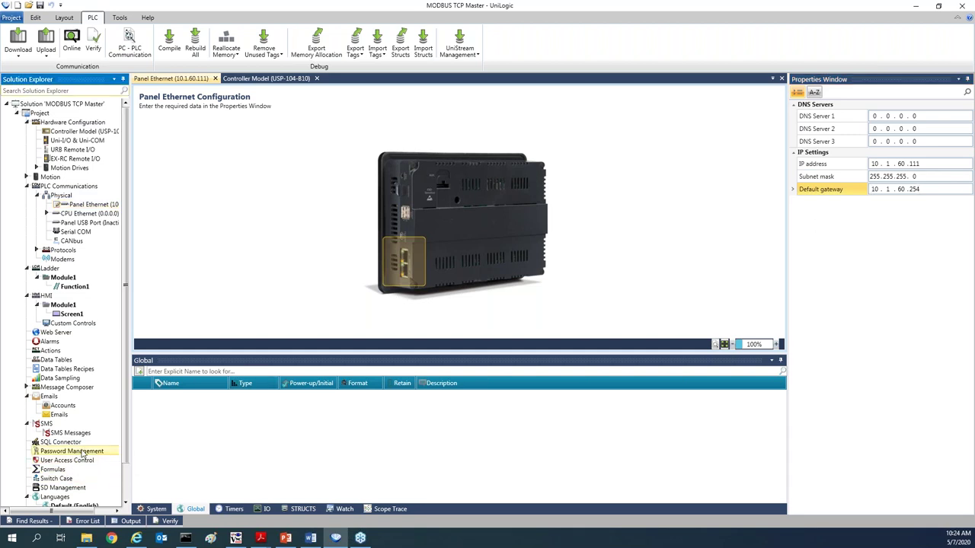
click(318, 278)
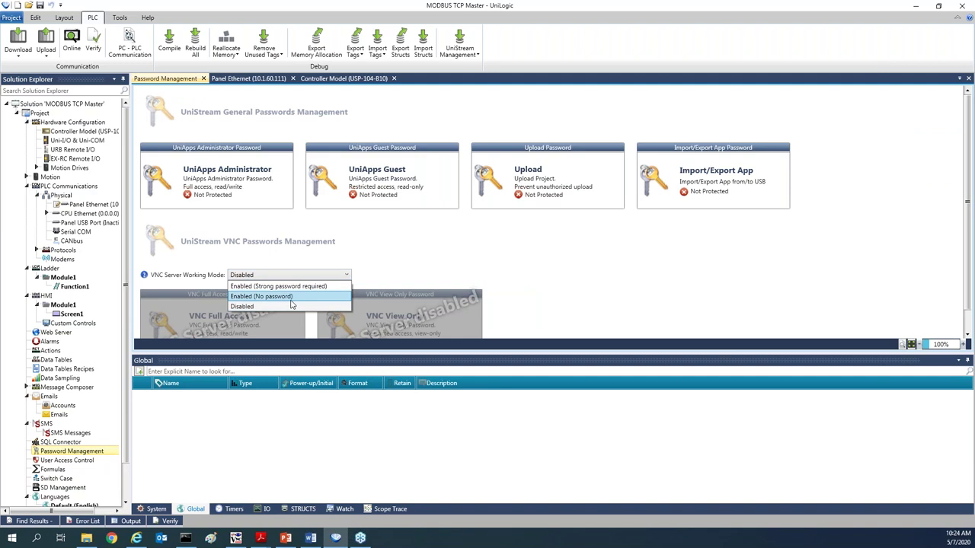
click(292, 296)
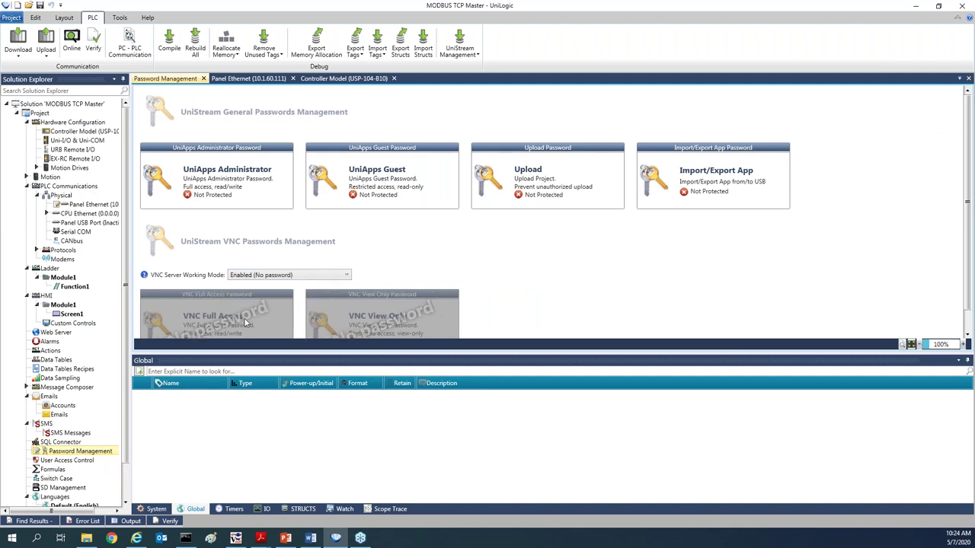
Add a fixed text title reading MODBUS TCP Master at the top of Screen1 and fit it to optimal size.
double_click(72, 314)
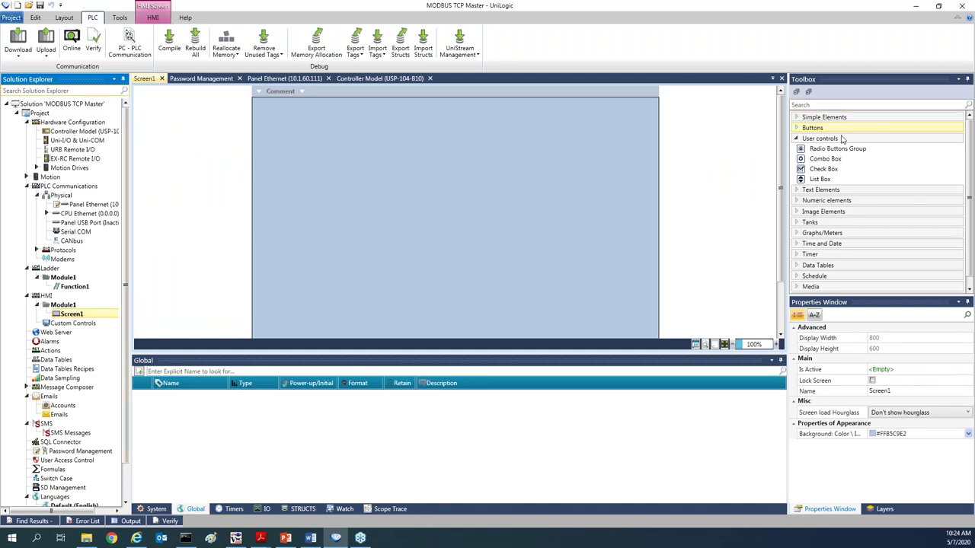
click(821, 190)
drag(823, 199, 457, 115)
click(877, 349)
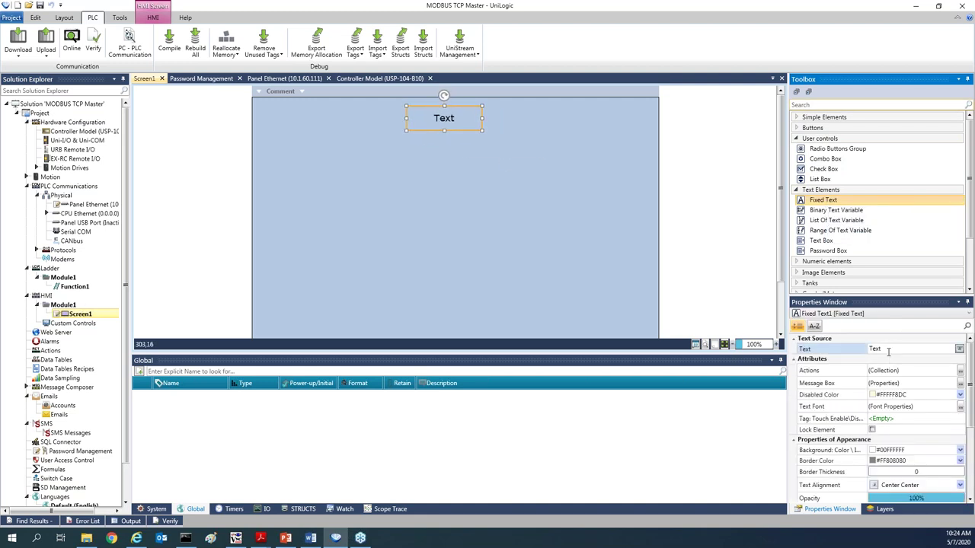
text(MODBUS)
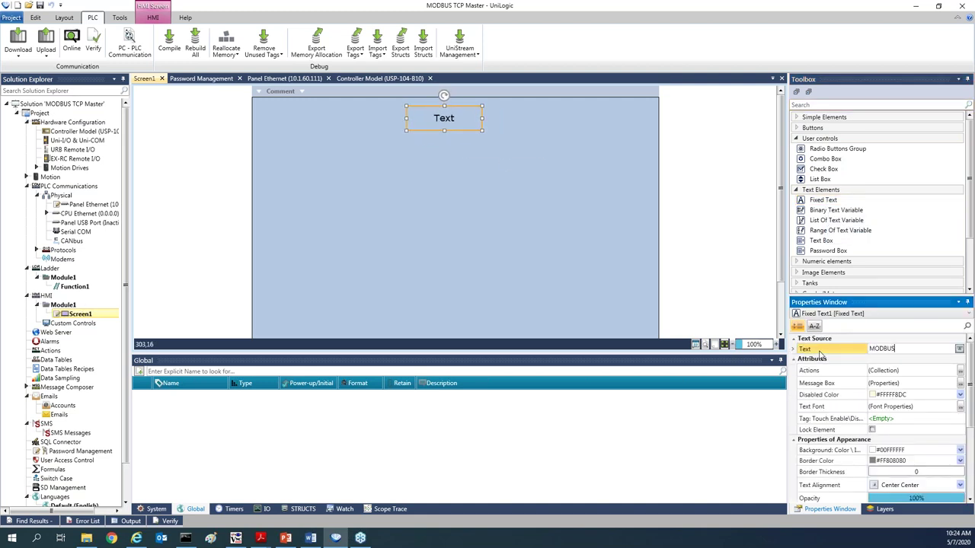
text( TCP Master)
key(Return)
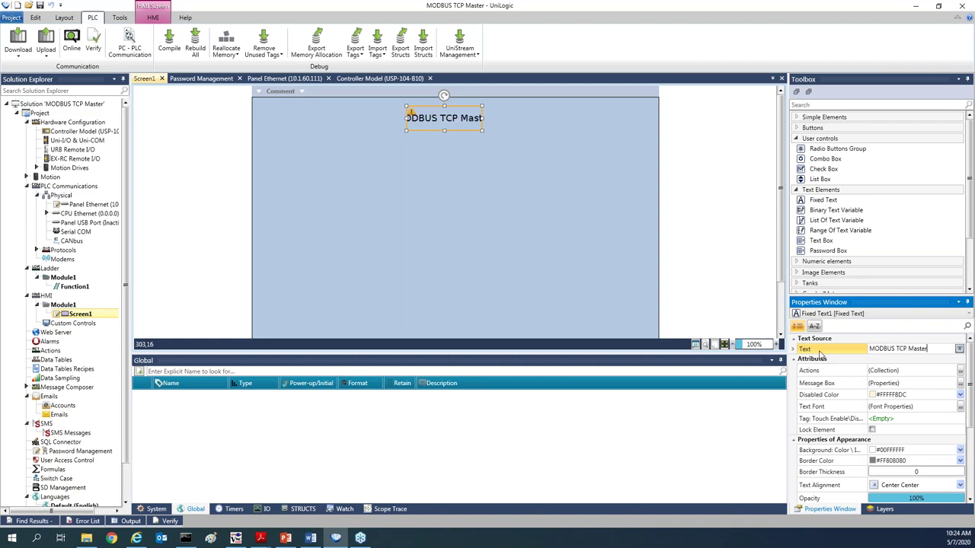
right_click(436, 120)
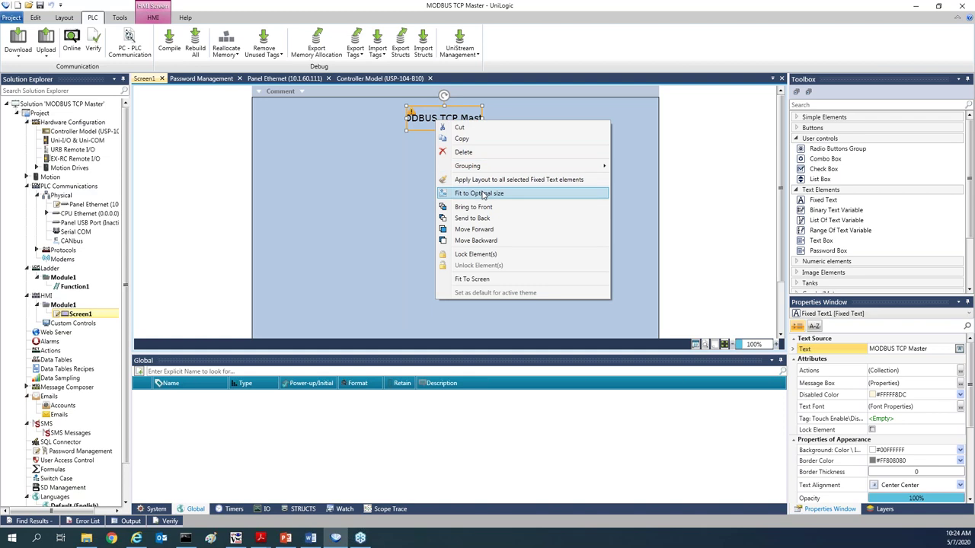
click(483, 193)
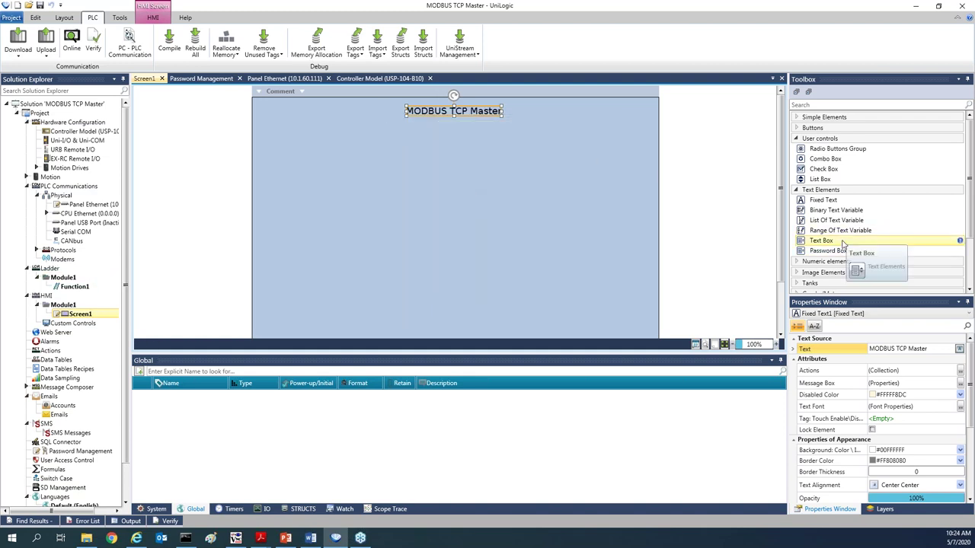
Add a fixed text label reading Pump Setpoint on the left side of Screen1, below the title.
drag(824, 201, 283, 148)
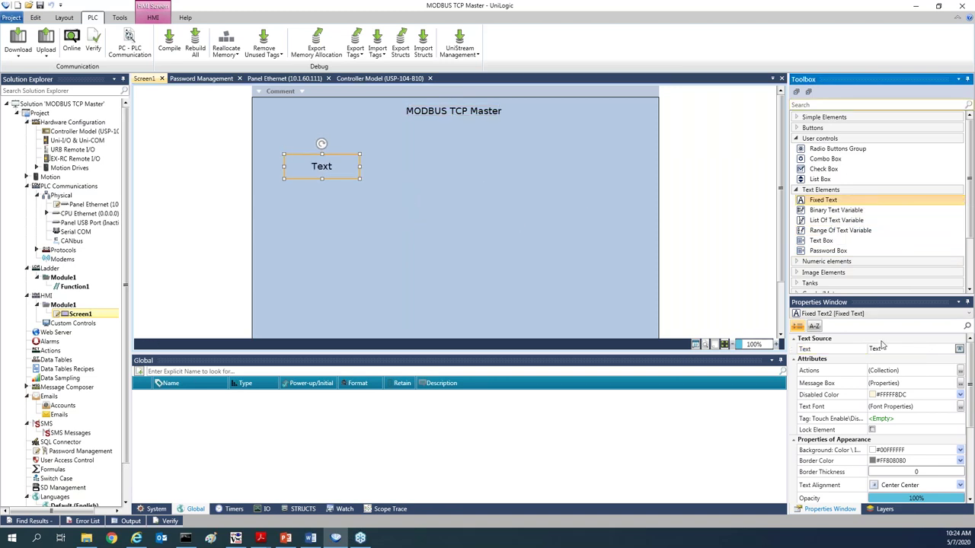
click(819, 351)
text(Pum)
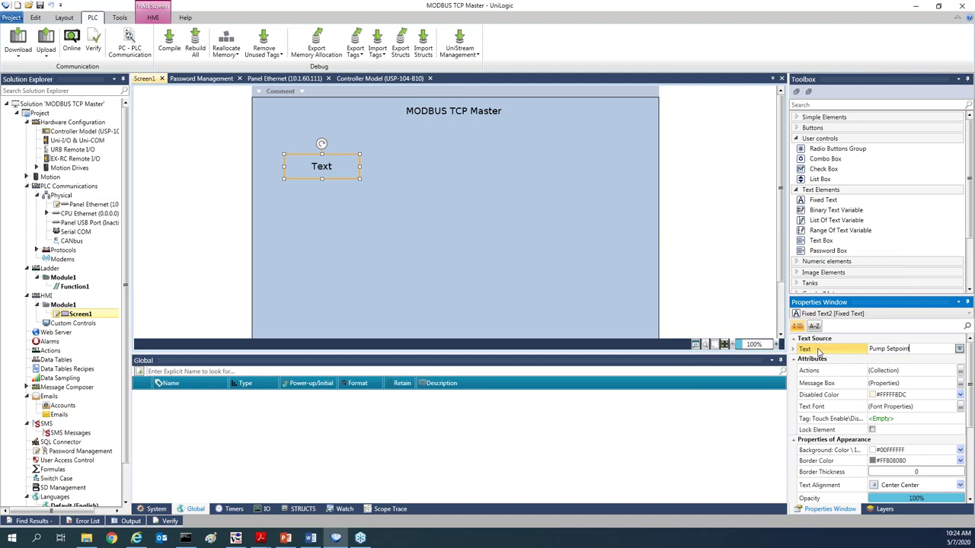
text(p Setpoint)
click(498, 263)
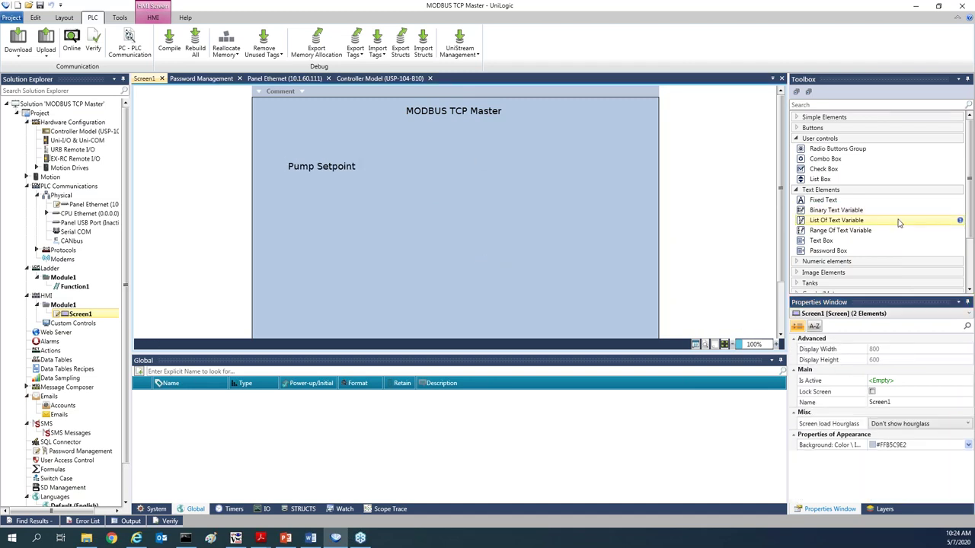
Place an editable, non-read-only numeric box under the Pump Setpoint label and link it to a new global INT16 tag named Pump Setpoint.
click(850, 263)
drag(836, 271, 285, 183)
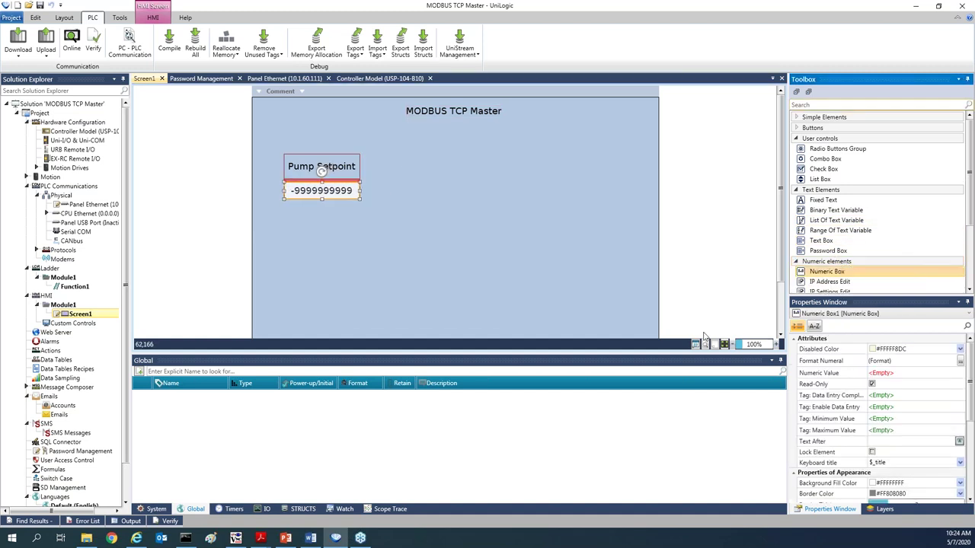
click(961, 375)
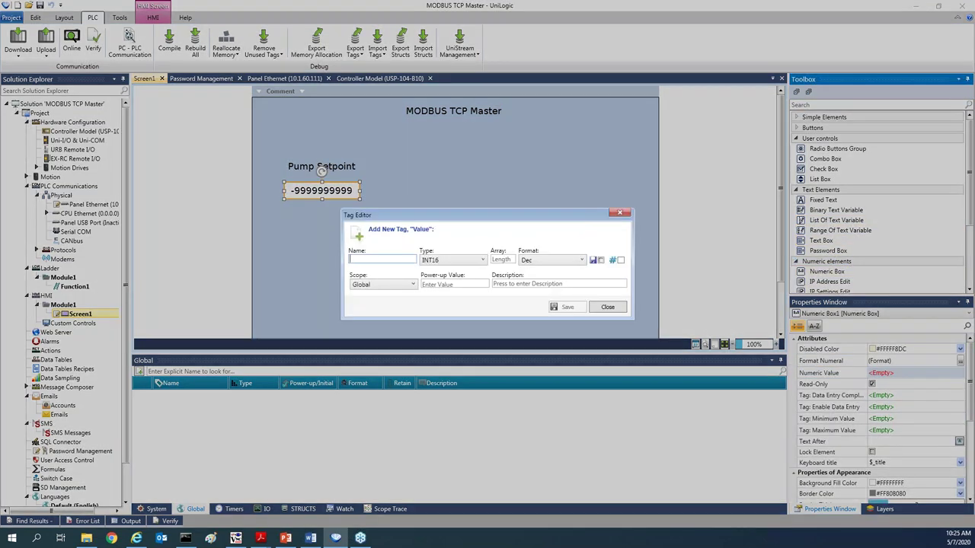
text(Pu)
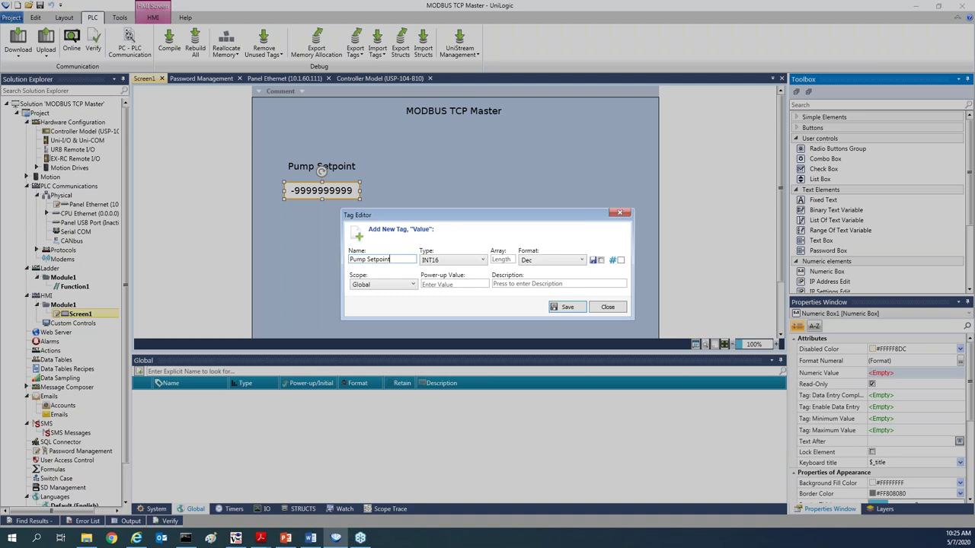
text(mp Setpoint)
click(564, 307)
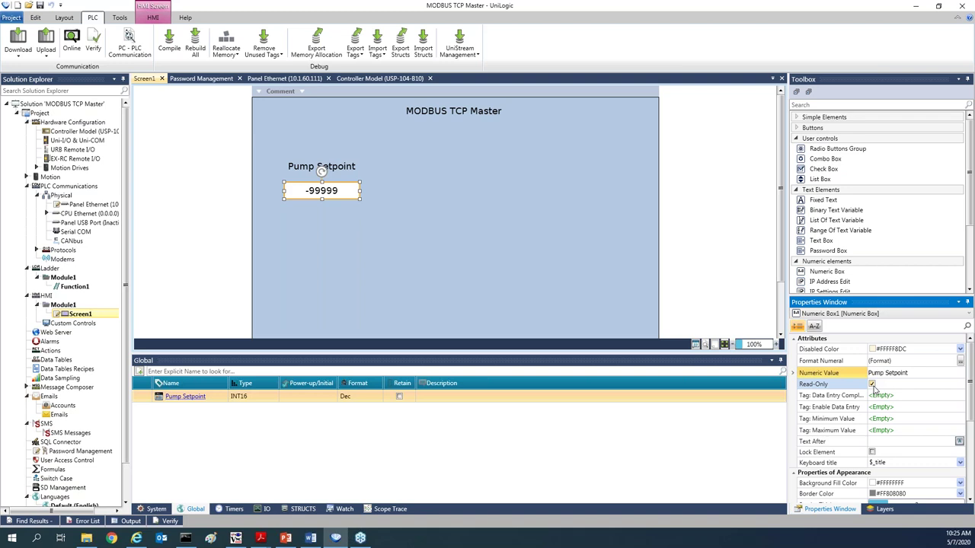
click(872, 385)
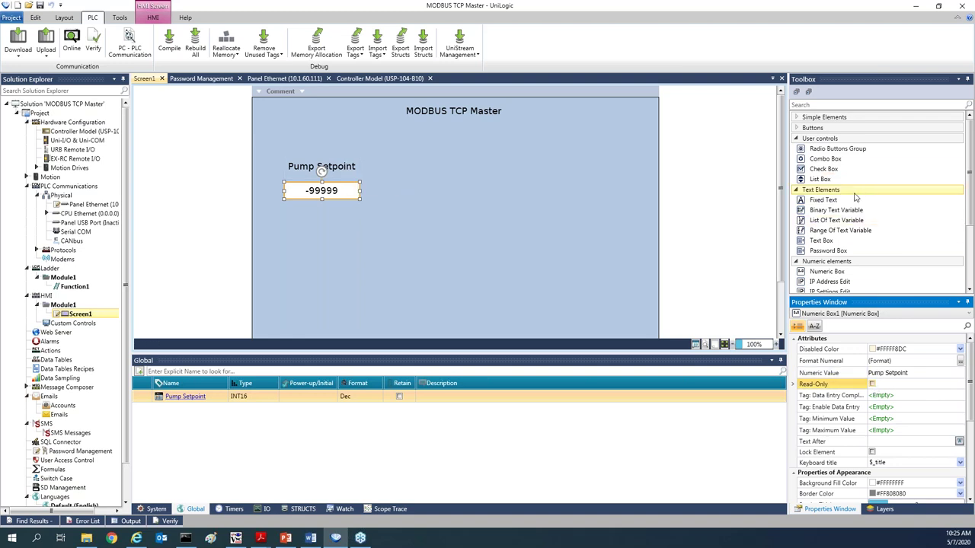
Add a fixed text label reading Pump Status on the right side of Screen1.
drag(823, 200, 500, 161)
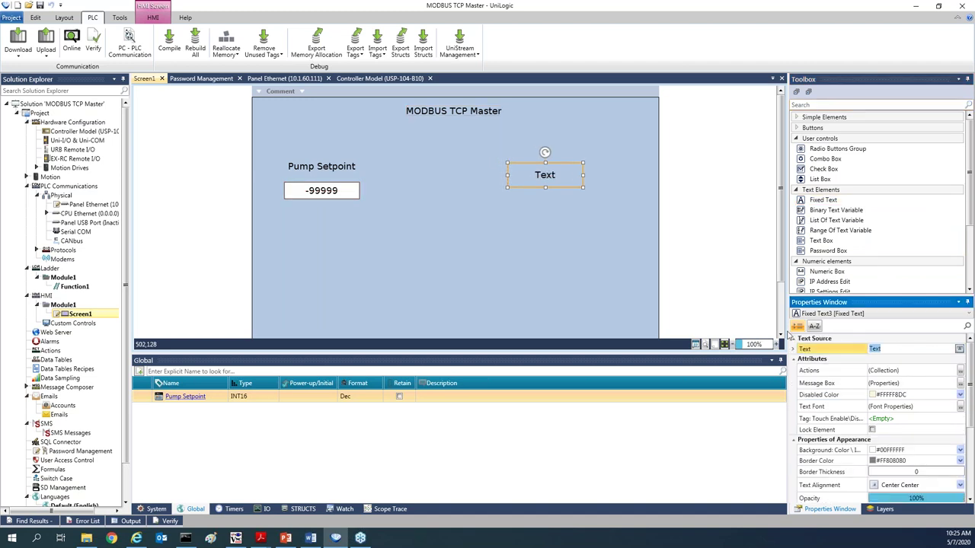
text(Pump Status)
key(Return)
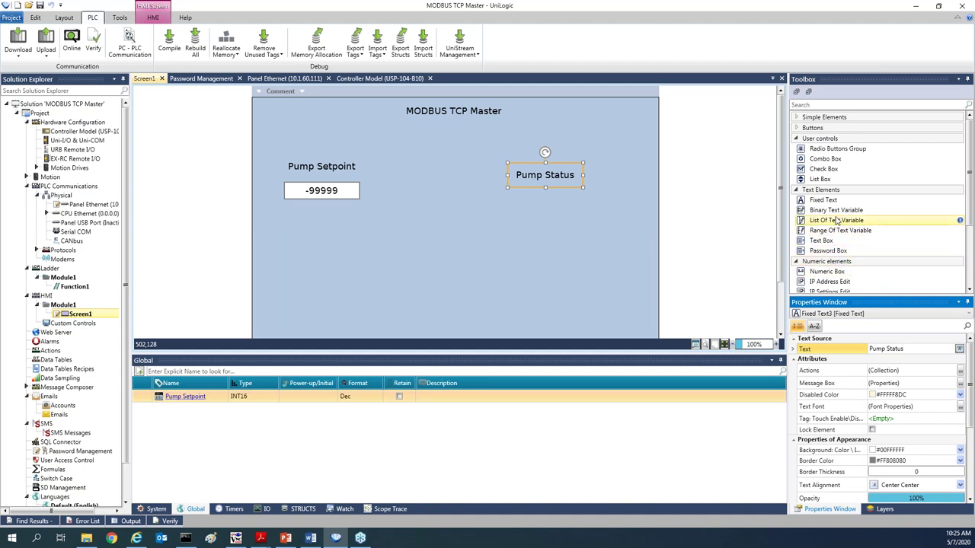
Place a binary image variable under Pump Status, link it to a new BIT tag named Pump Status, and level the label with Pump Setpoint.
scroll(838, 220, down, 2)
drag(842, 274, 531, 191)
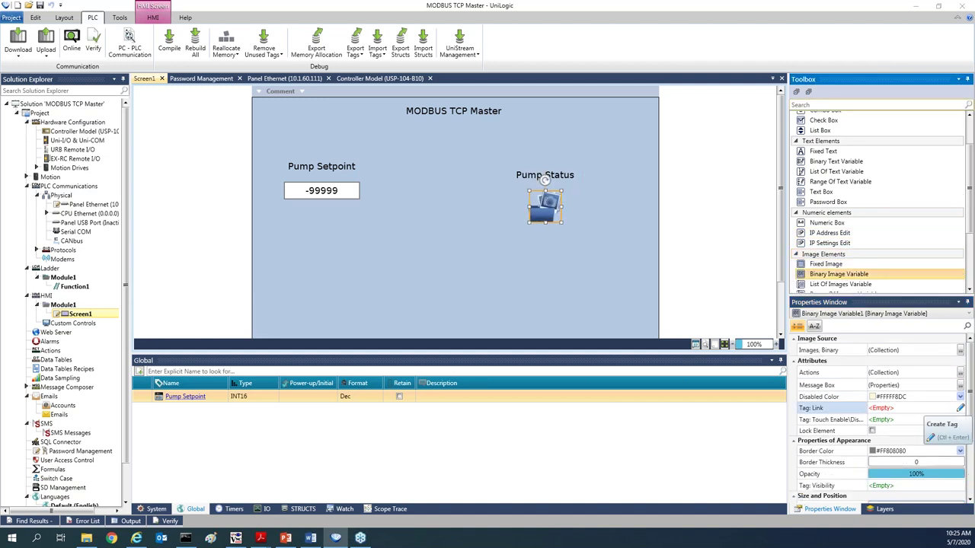
click(960, 409)
text(Pump Status)
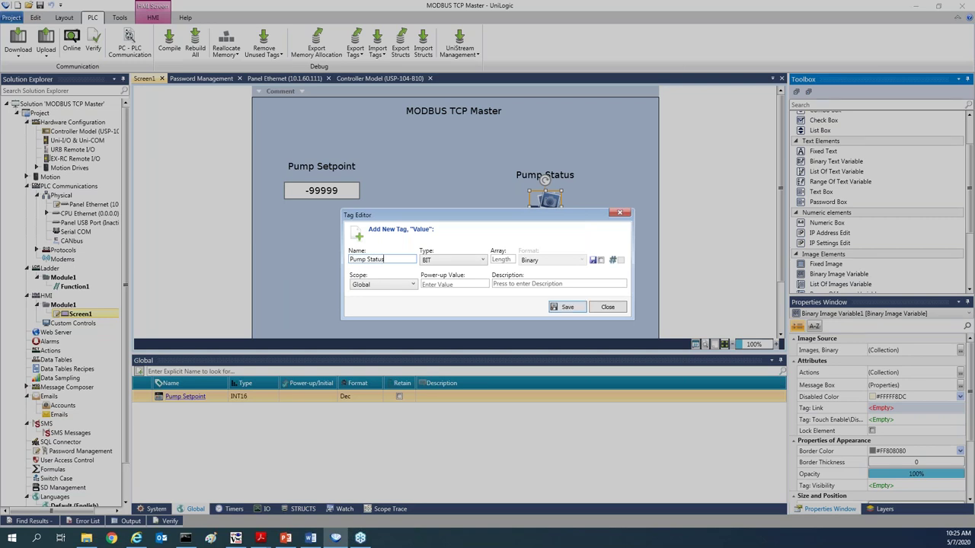
key(Return)
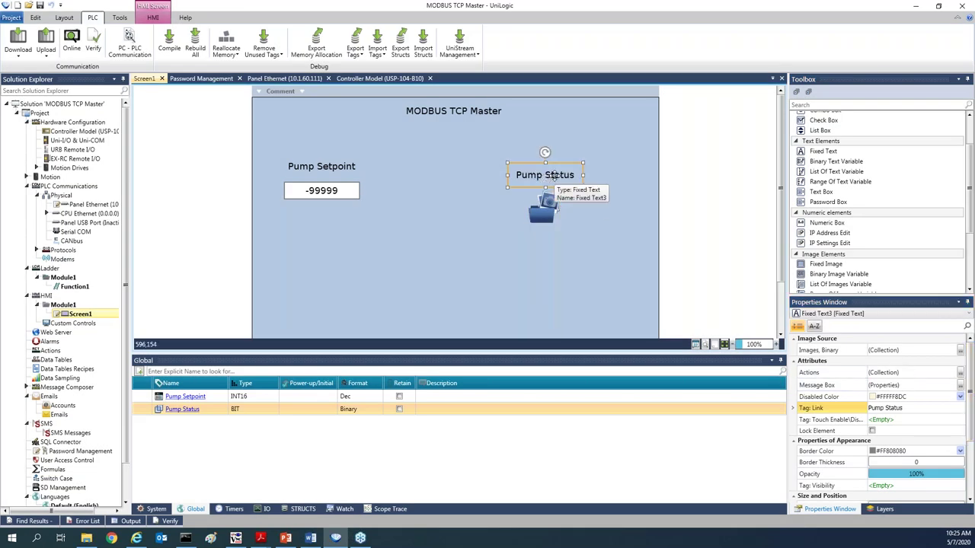
drag(554, 175, 548, 166)
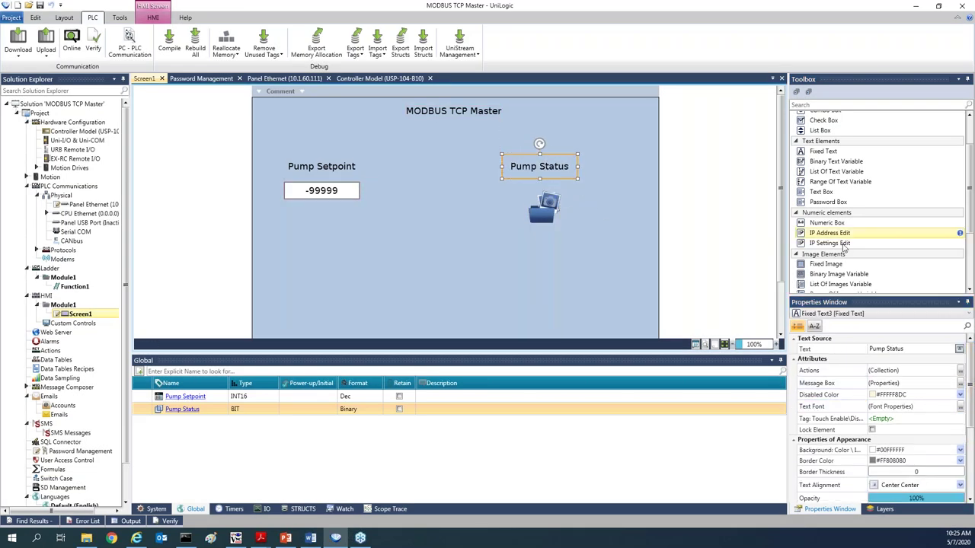
Assign Unipic-Pump-08B.Png from the UniPics Pumps folder as the binary image for state 0.
click(546, 207)
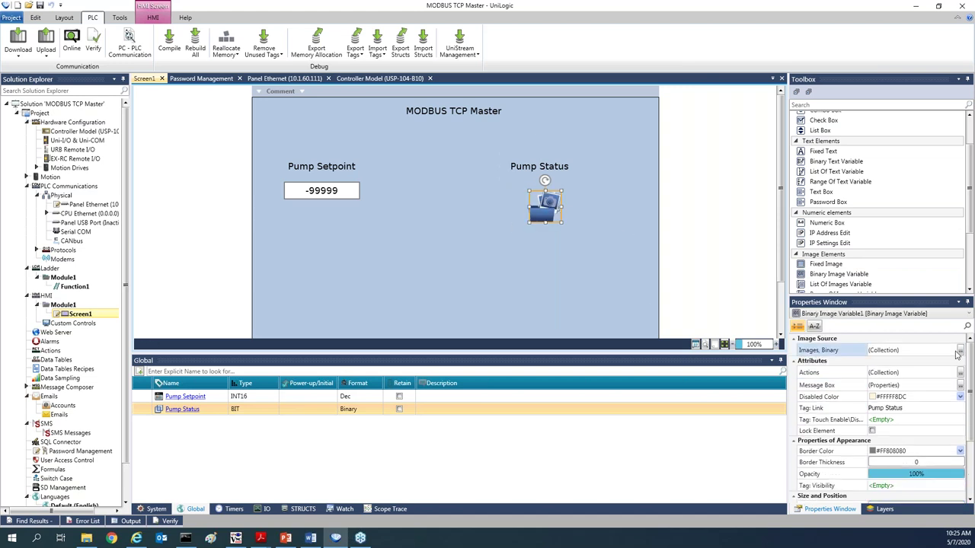
click(959, 351)
click(680, 263)
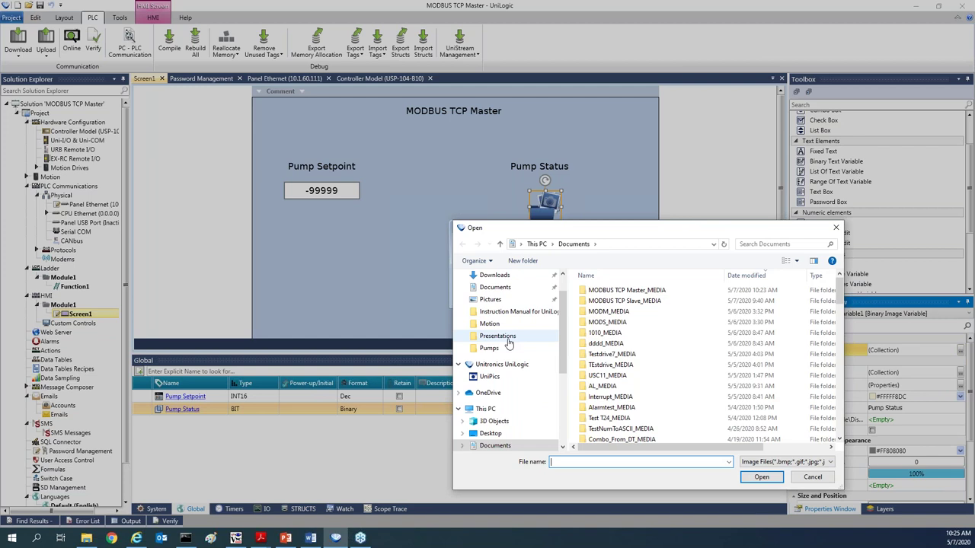
click(488, 376)
double_click(597, 429)
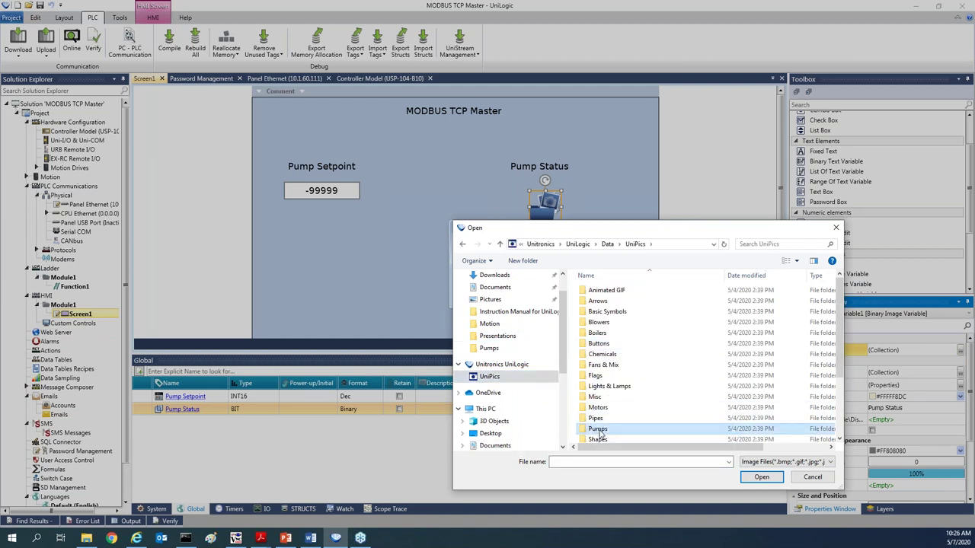
scroll(620, 420, down, 3)
double_click(621, 420)
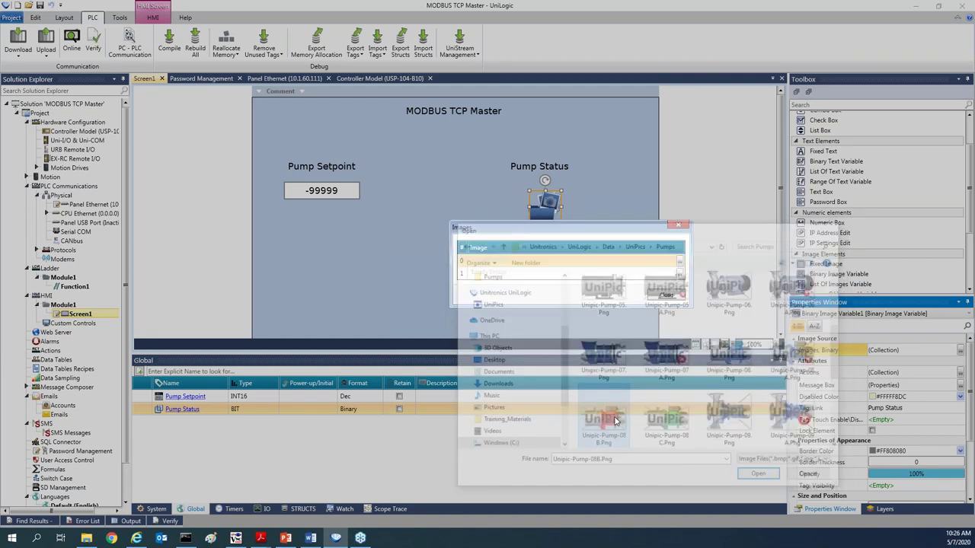
Assign Unipic-Pump-08C.Png from the UniPics Pumps folder as the binary image for state 1.
click(680, 273)
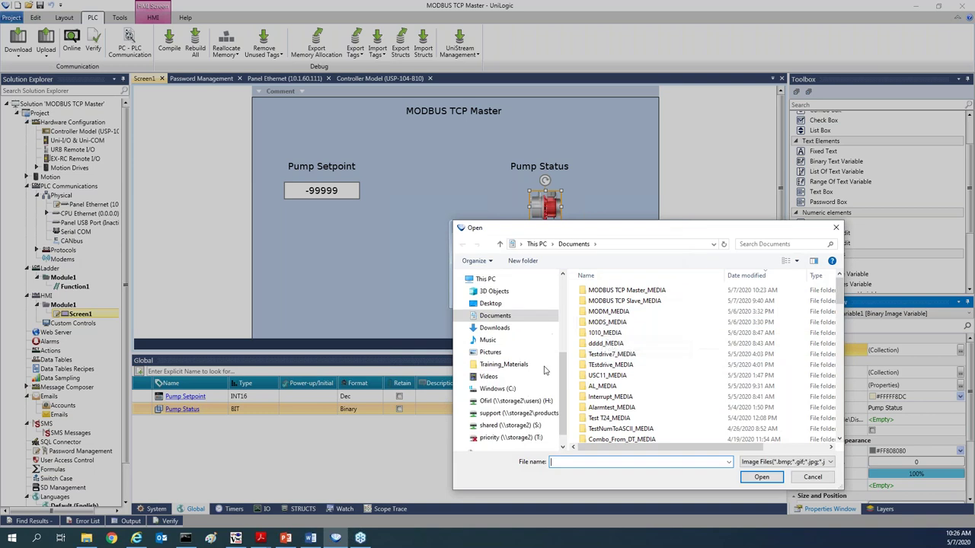
scroll(495, 366, up, 2)
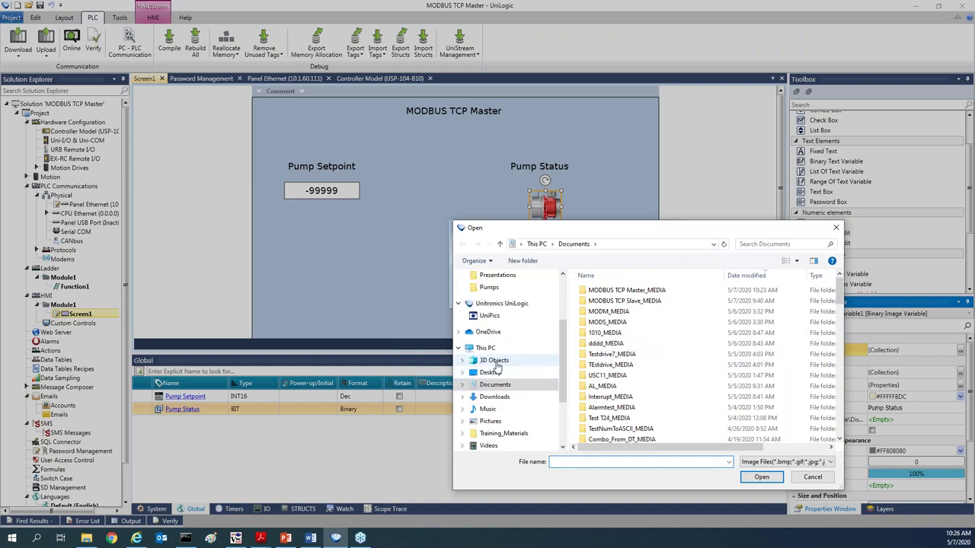
click(489, 315)
double_click(609, 431)
scroll(614, 366, down, 3)
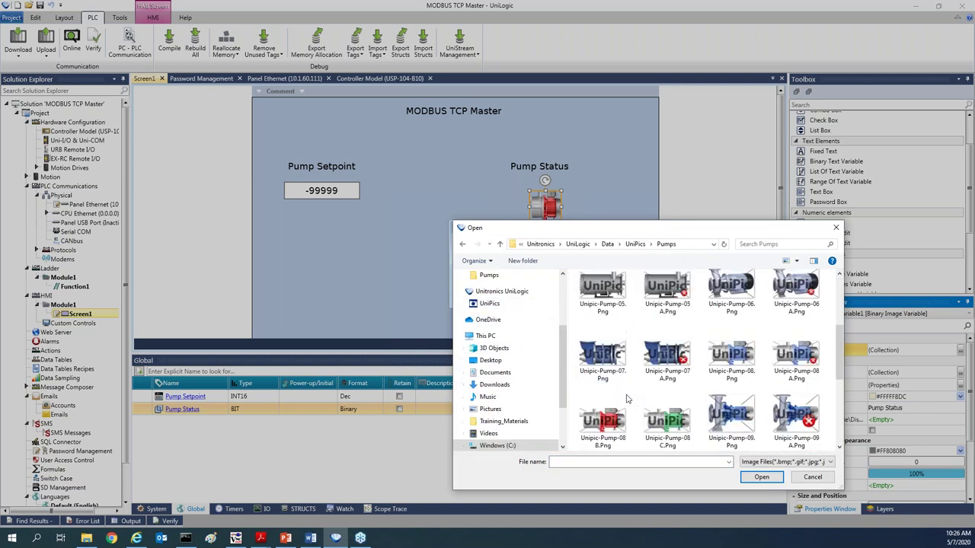
click(667, 415)
double_click(667, 415)
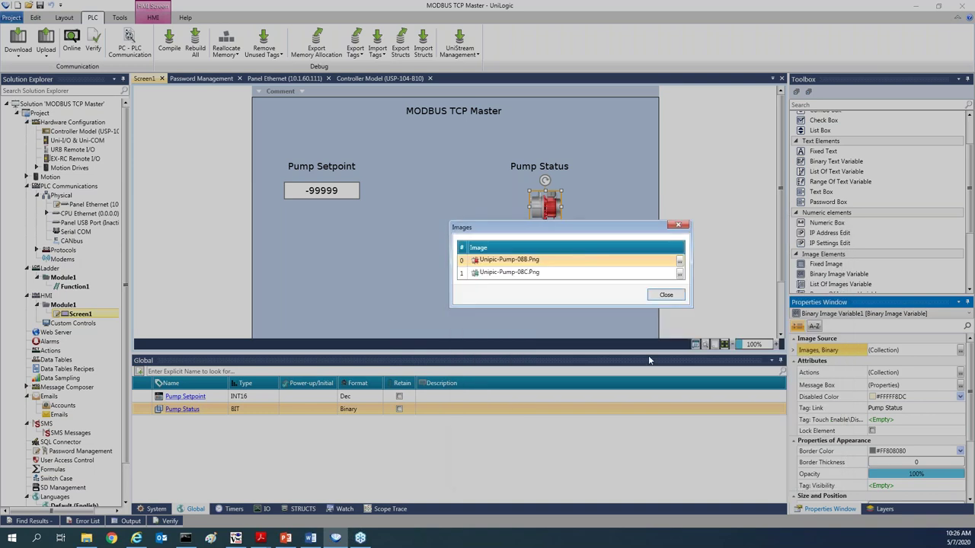
click(666, 295)
Enlarge the pump image, centre it below the Pump Status label, and shift both slightly left.
drag(562, 220, 540, 200)
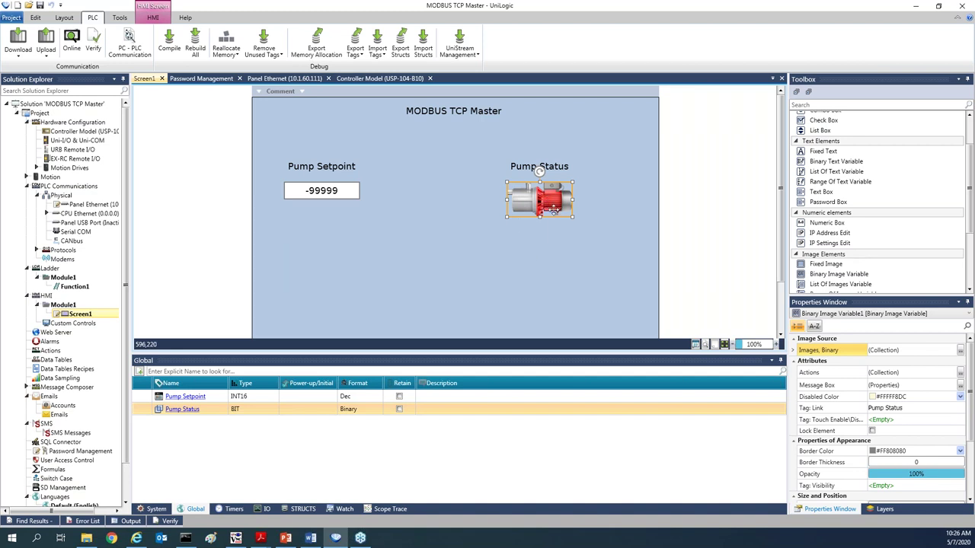
drag(474, 152, 543, 204)
click(485, 241)
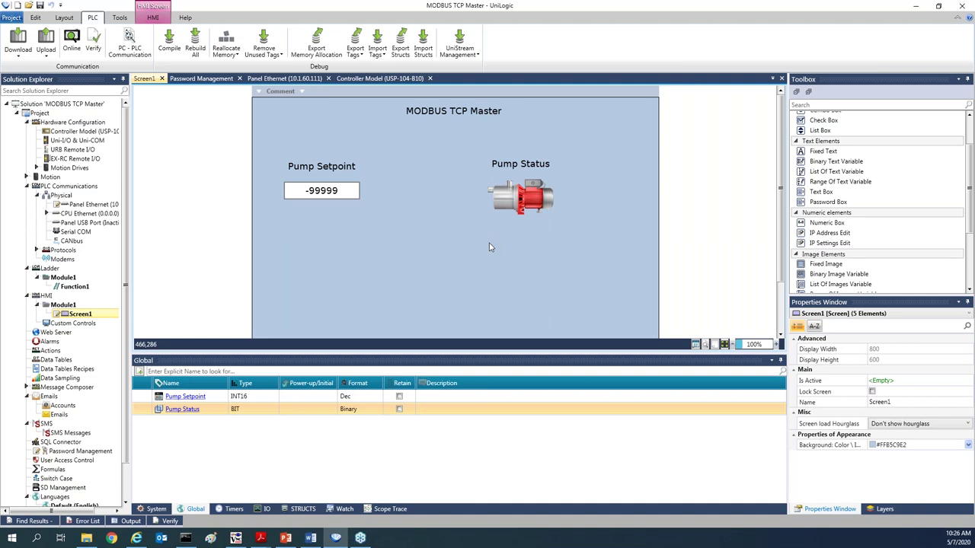
Add a new remote slave to the Panel Ethernet master in the MODBUS protocol configuration.
click(37, 252)
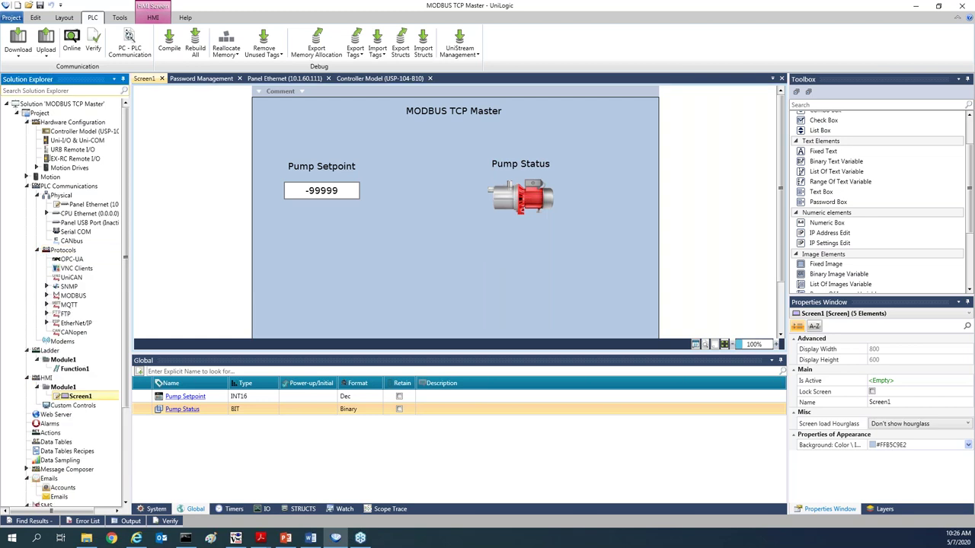
key(alt+Tab)
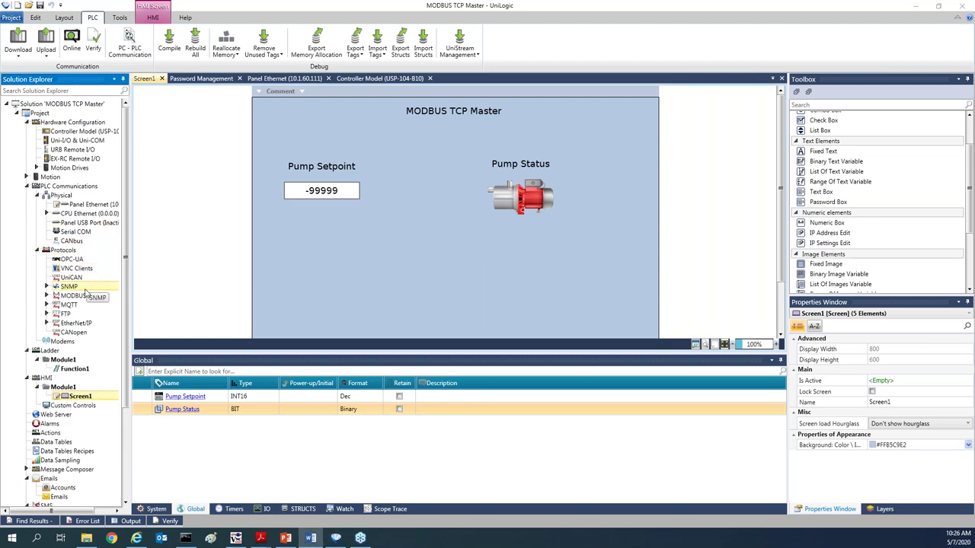
click(46, 296)
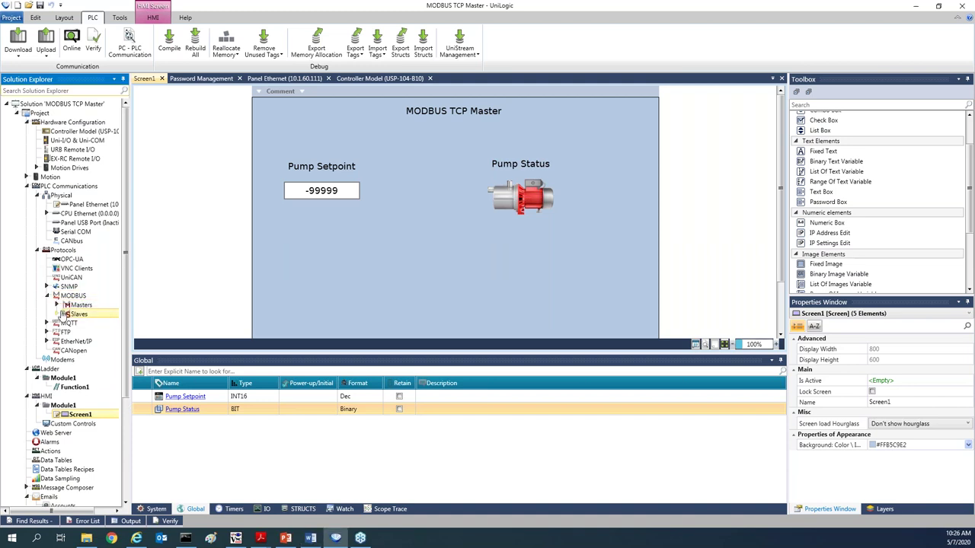
click(57, 306)
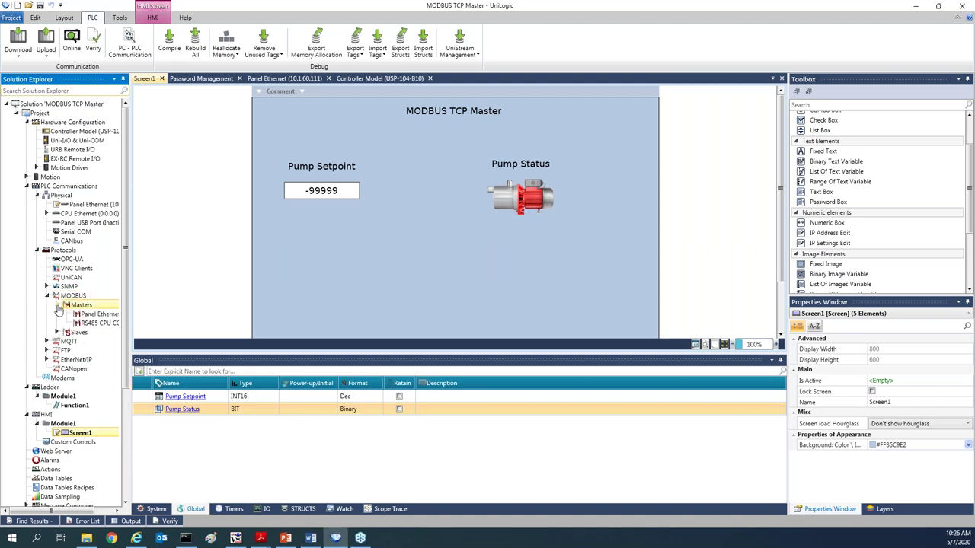
double_click(99, 314)
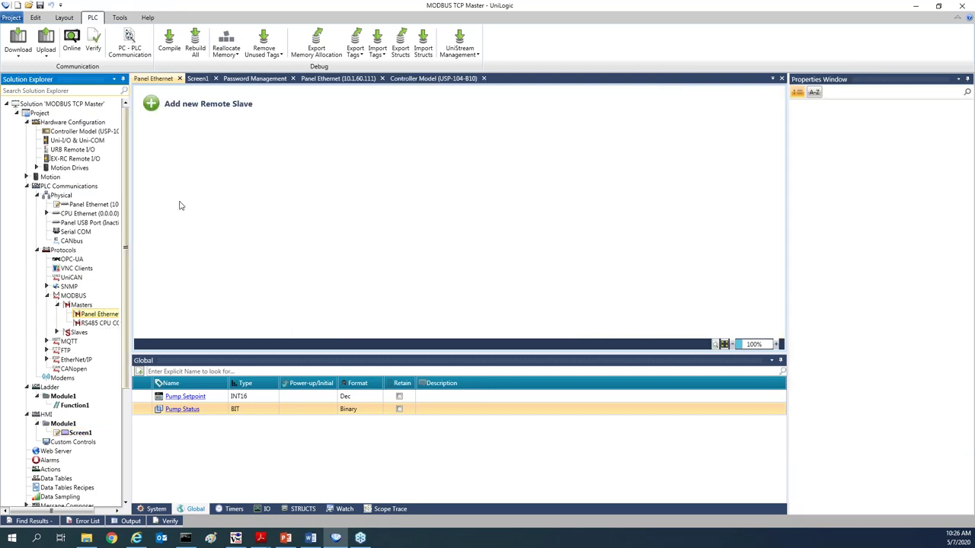
click(204, 104)
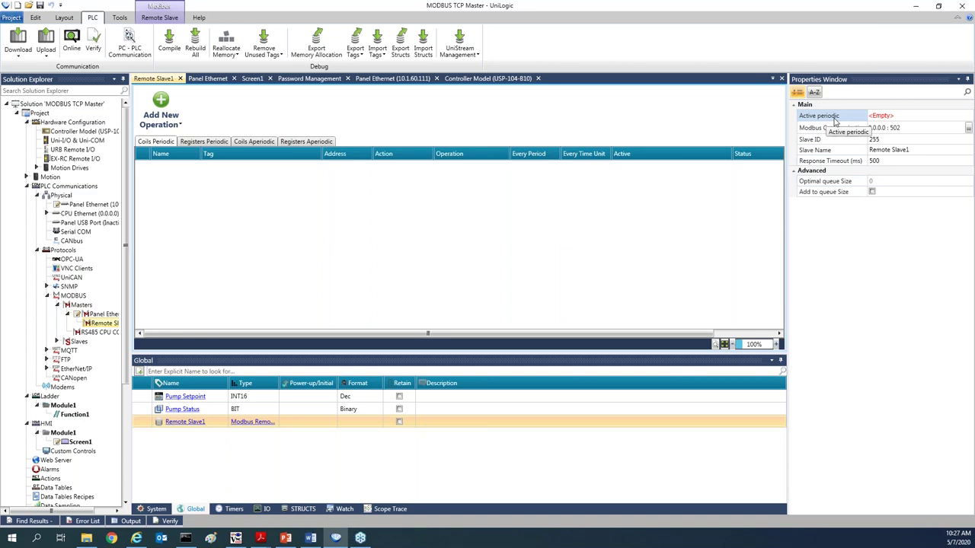
click(900, 118)
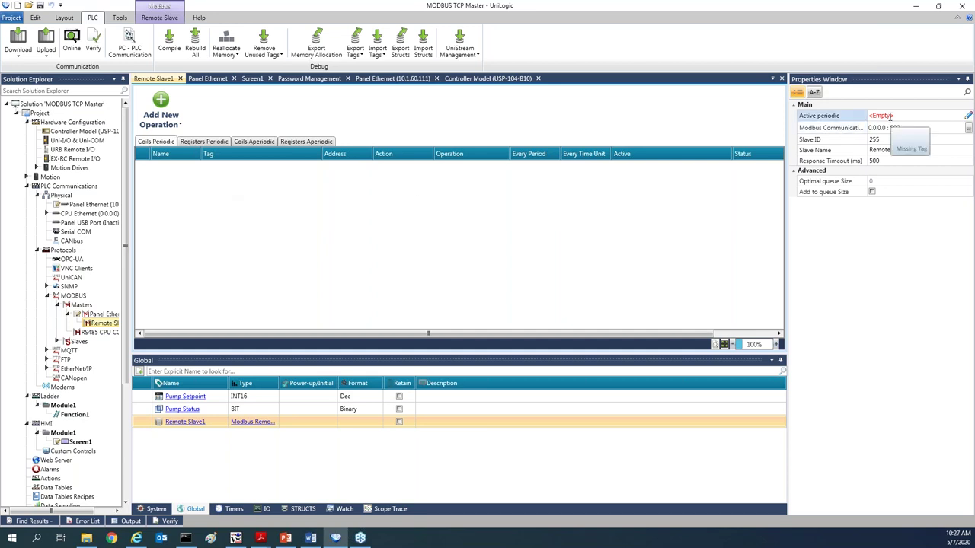
click(968, 116)
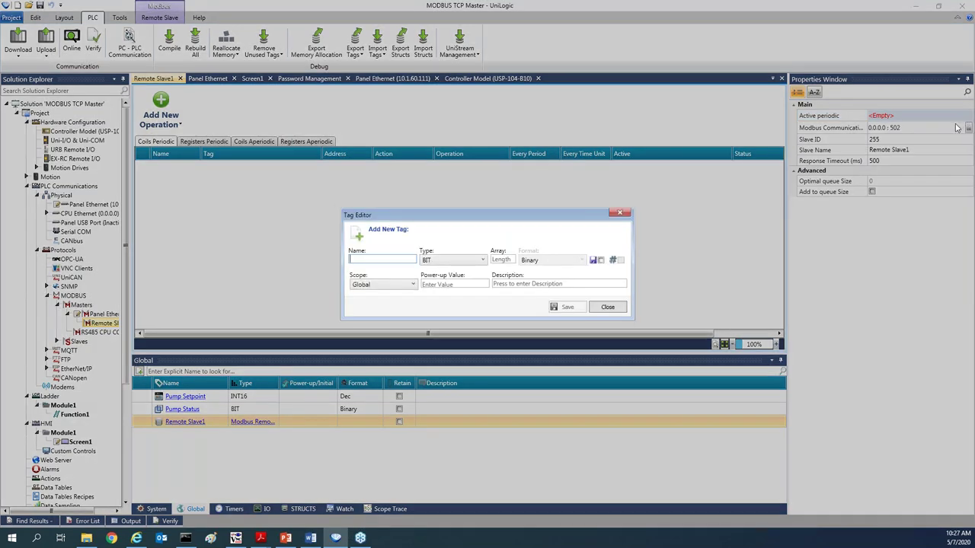
click(620, 212)
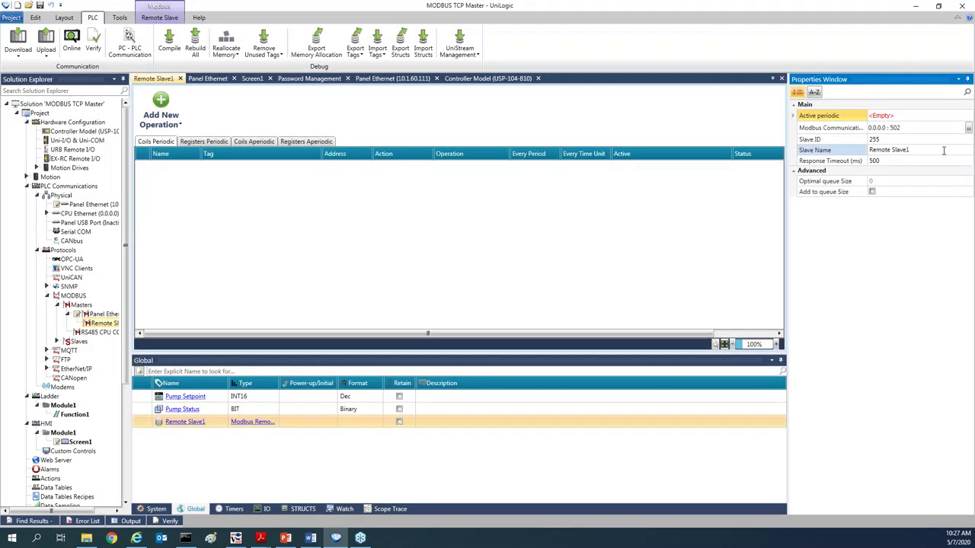
Set the remote slave's Active periodic tag to General.ON.
click(883, 115)
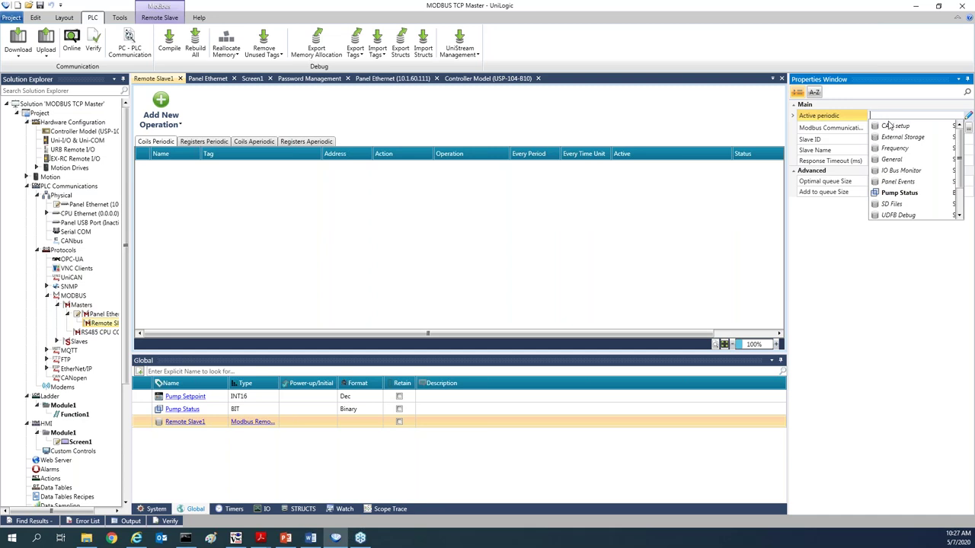
click(897, 158)
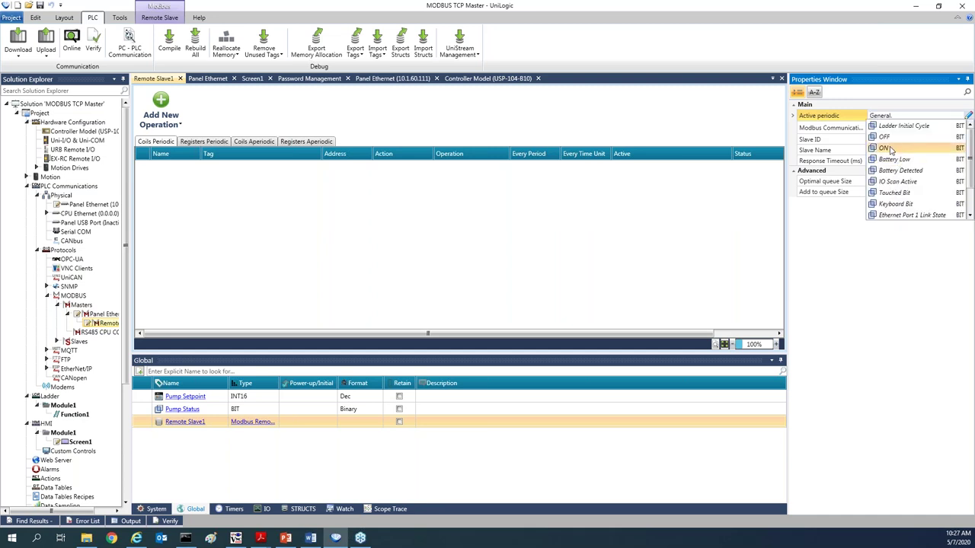
click(890, 148)
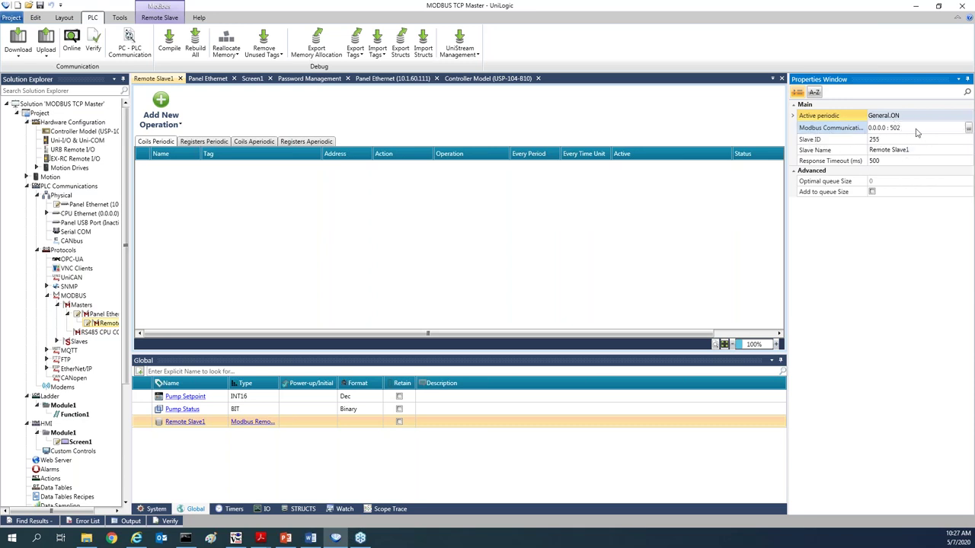
Set the remote slave's Modbus communication IP address to 10.1.60.112.
click(968, 129)
click(458, 268)
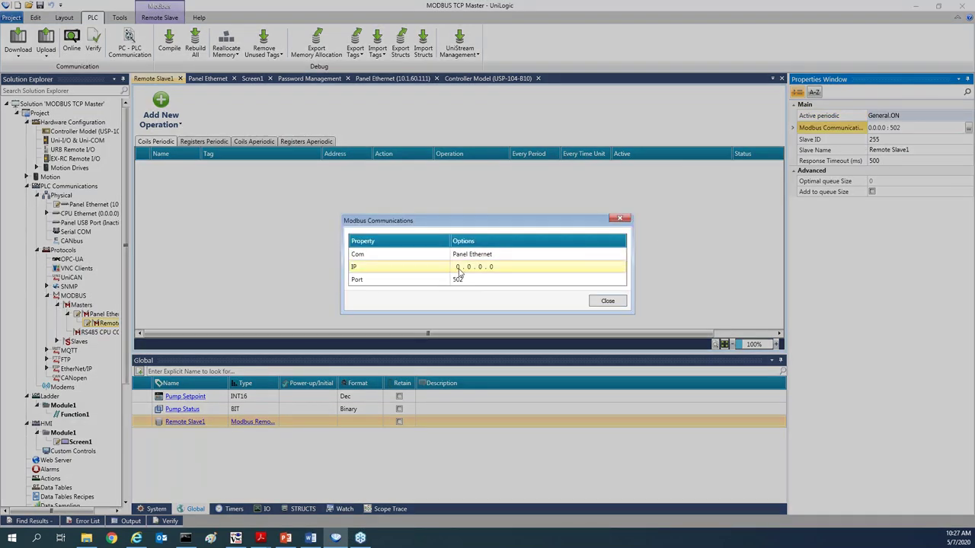
click(459, 268)
text(10 . 1 . 60 . 112)
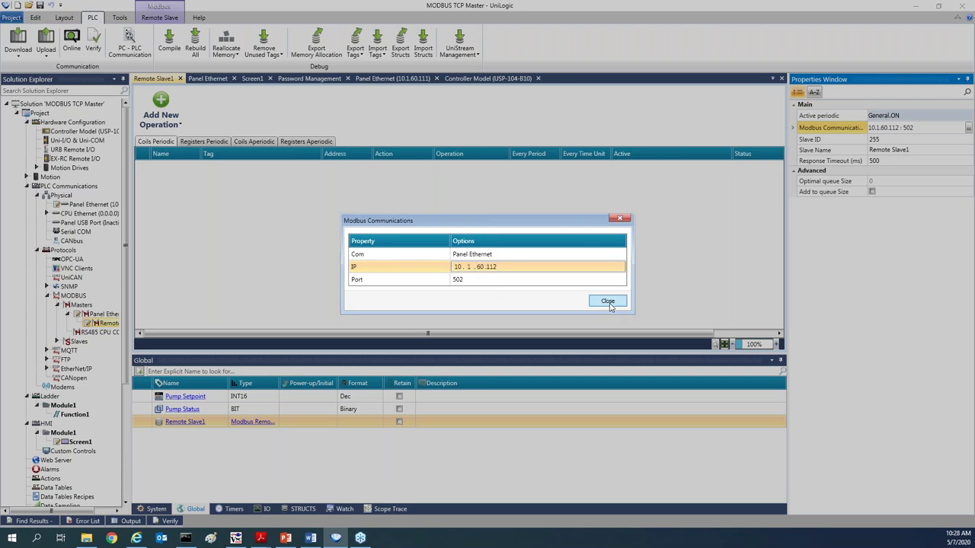
click(609, 305)
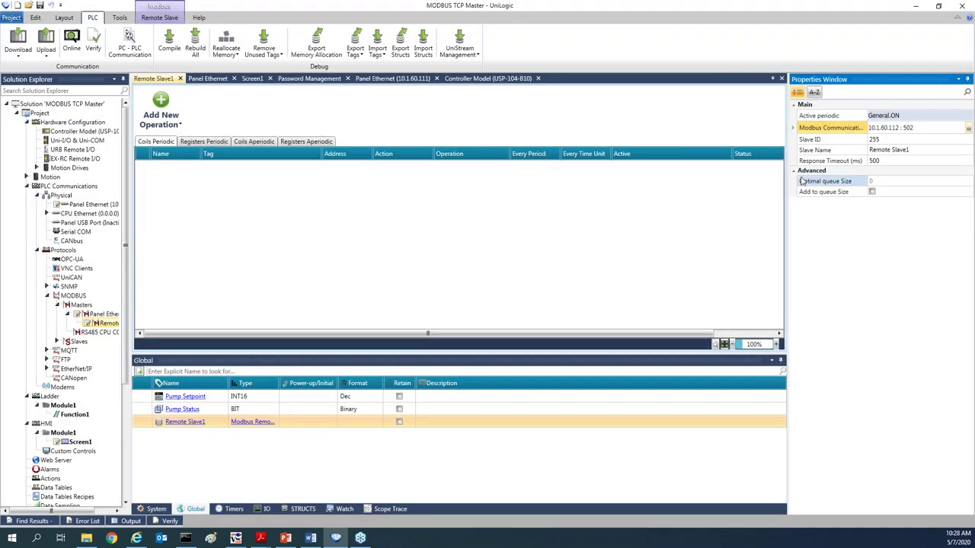
click(896, 149)
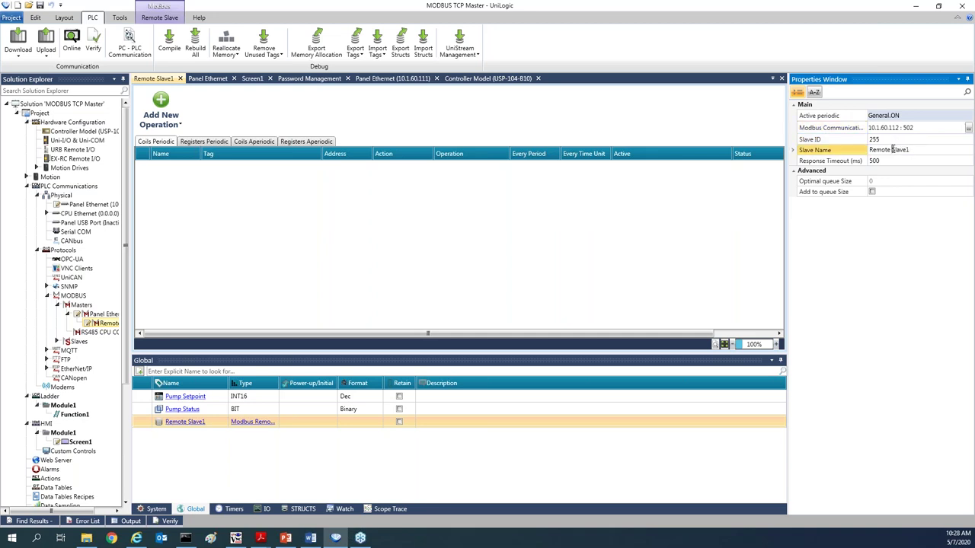
click(892, 141)
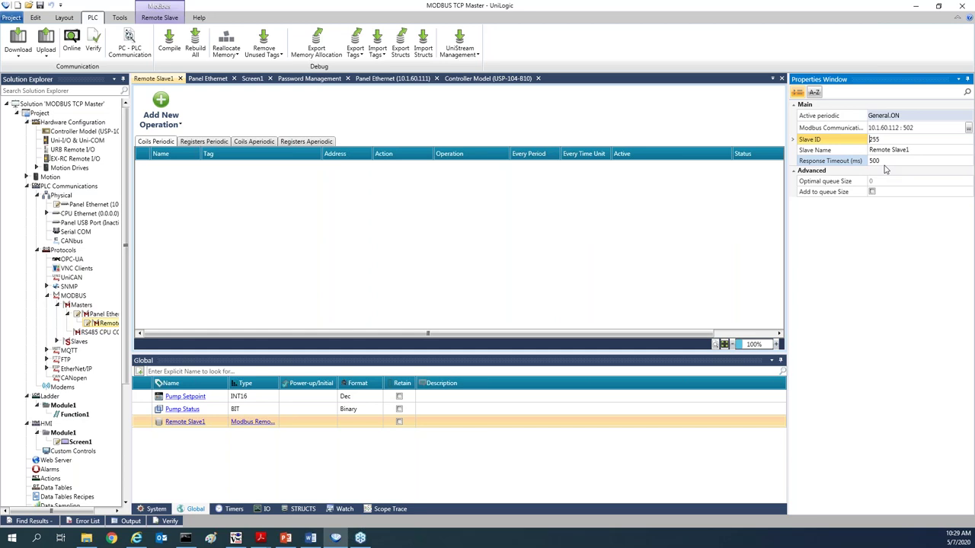
Open the Remote Slave1 struct in the global tags to examine its members.
click(257, 422)
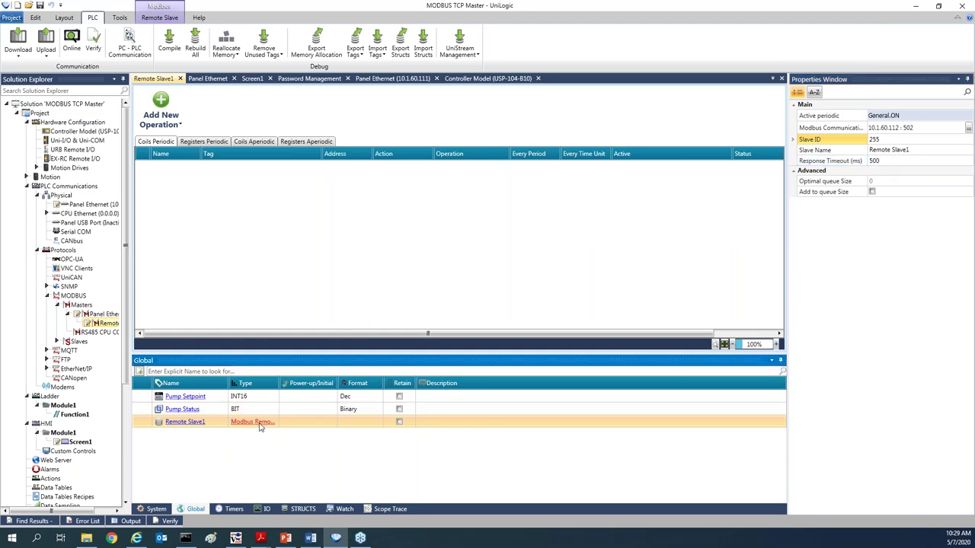
click(157, 381)
click(183, 403)
click(253, 423)
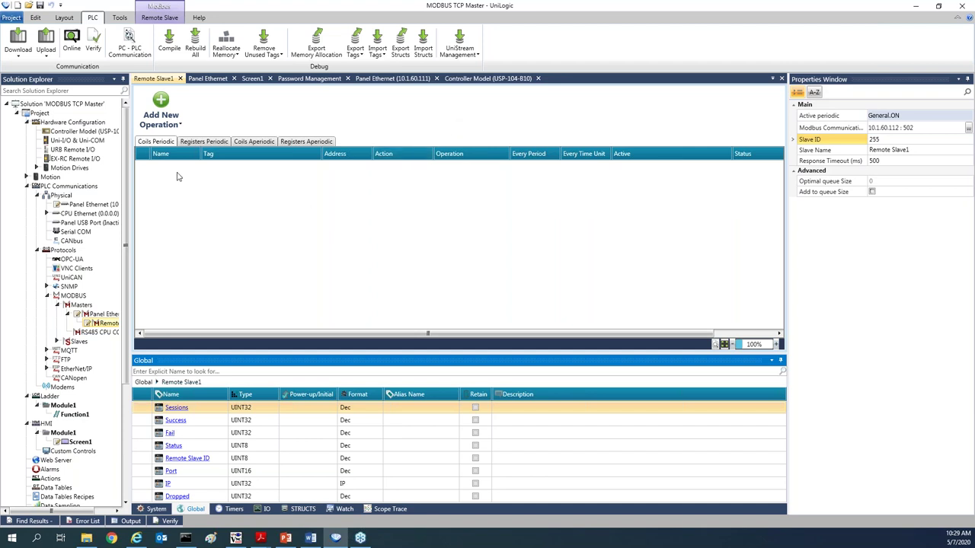
Add a periodic coil operation to the remote slave and link it to the Pump Status tag.
click(156, 143)
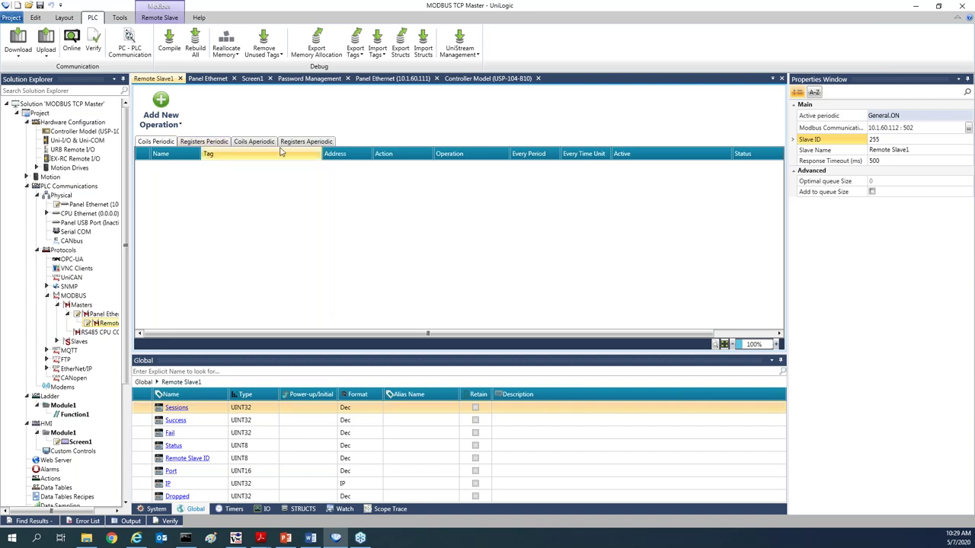
click(160, 100)
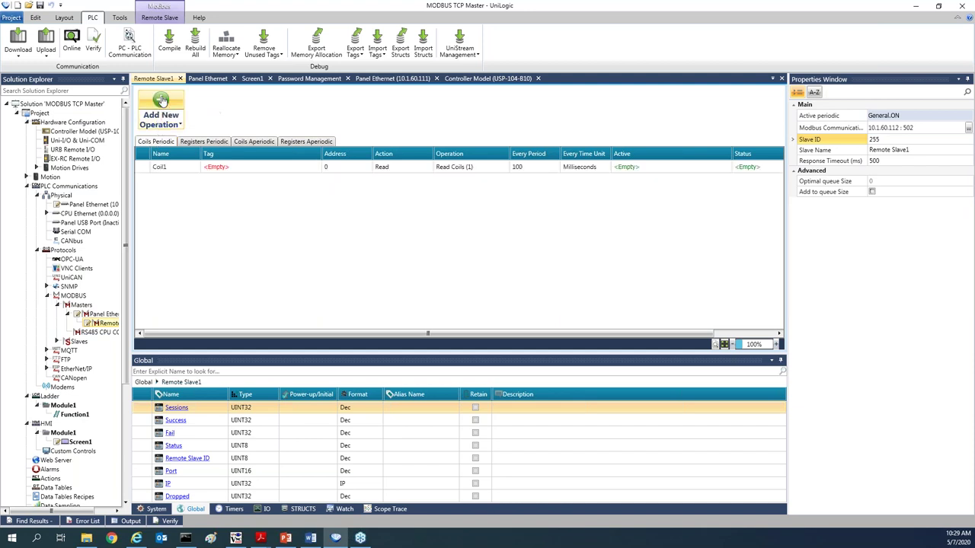
click(297, 167)
click(313, 167)
click(257, 188)
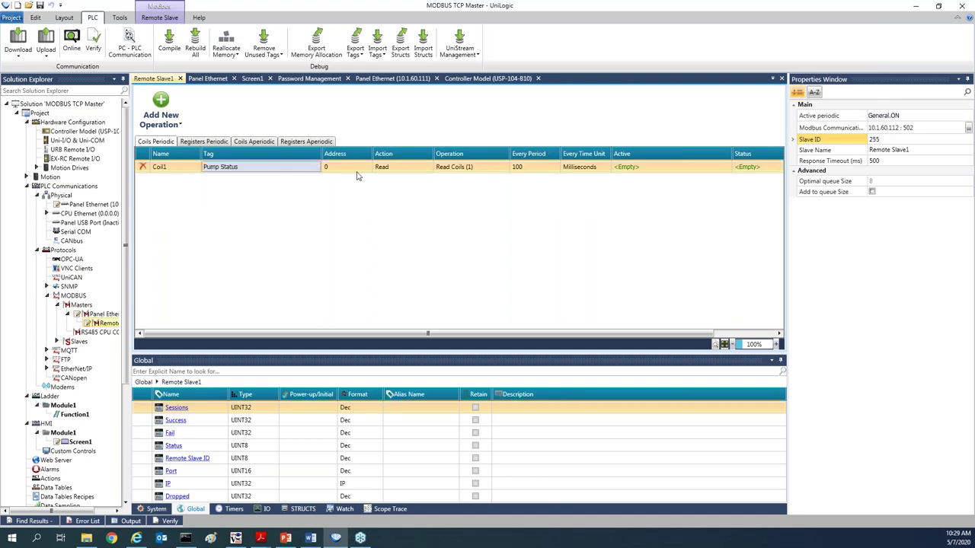
Examine the Pump Status coil operation's action, operation and time unit options, its Active and Status columns, and its address.
click(464, 175)
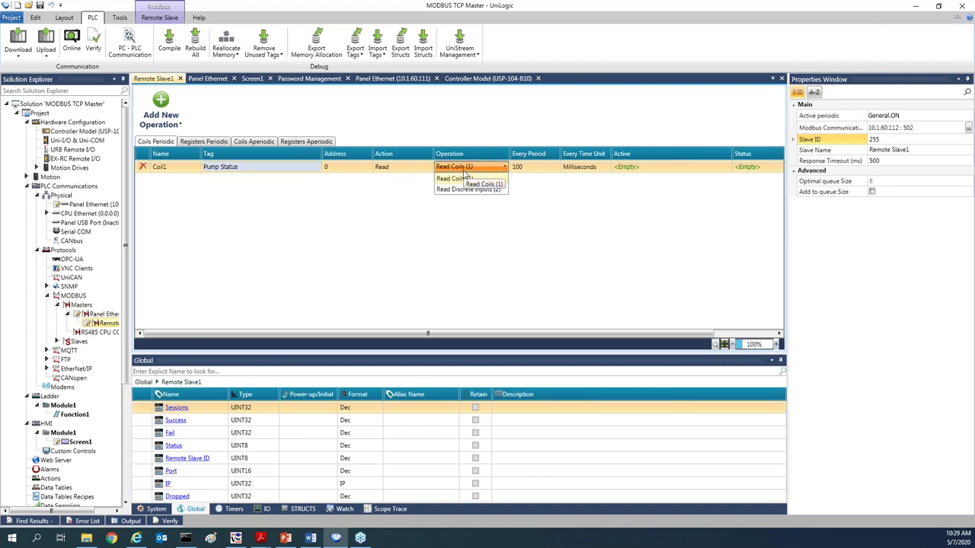
click(415, 169)
click(415, 169)
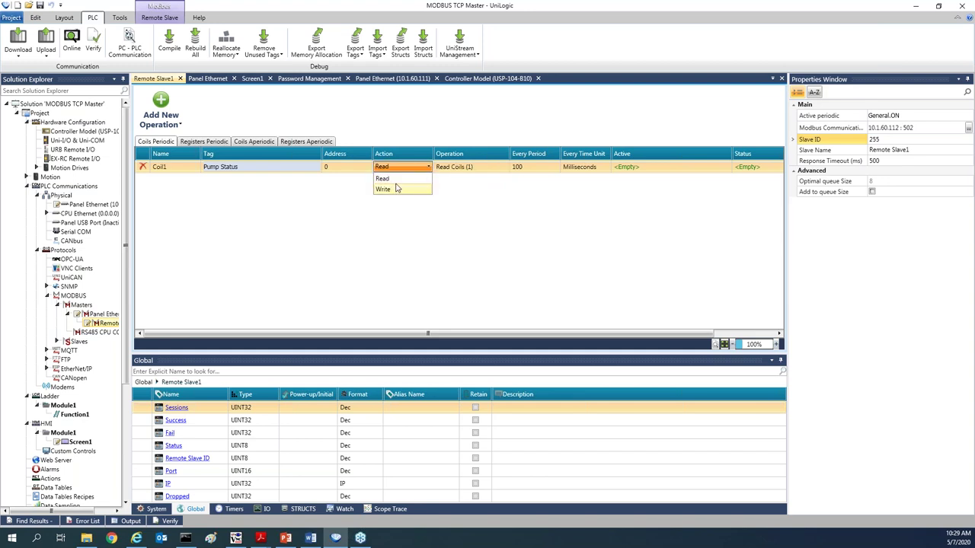
click(455, 171)
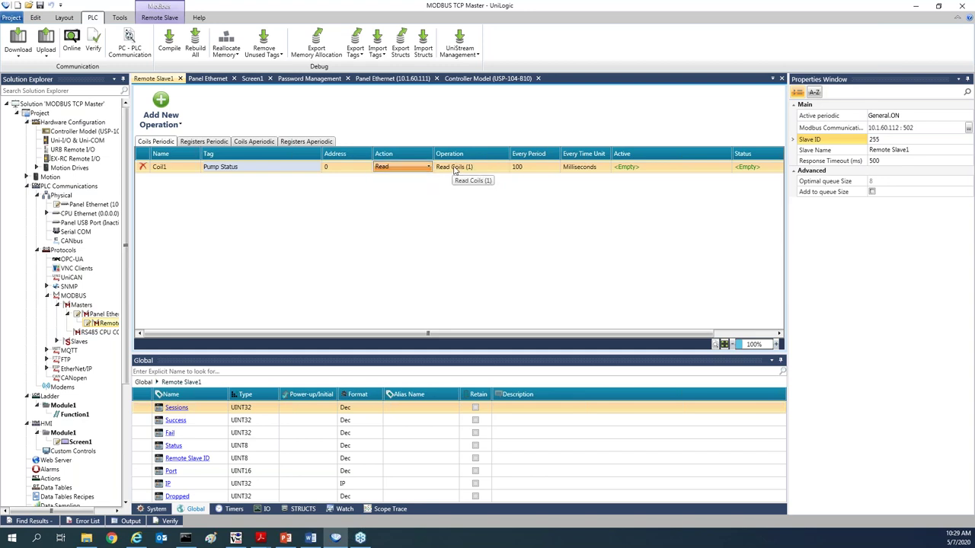
click(459, 169)
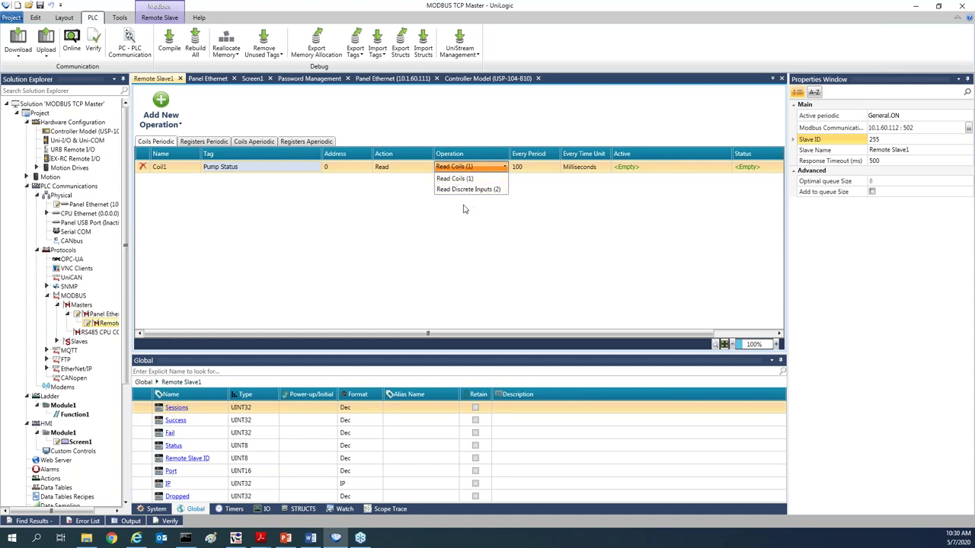
click(464, 211)
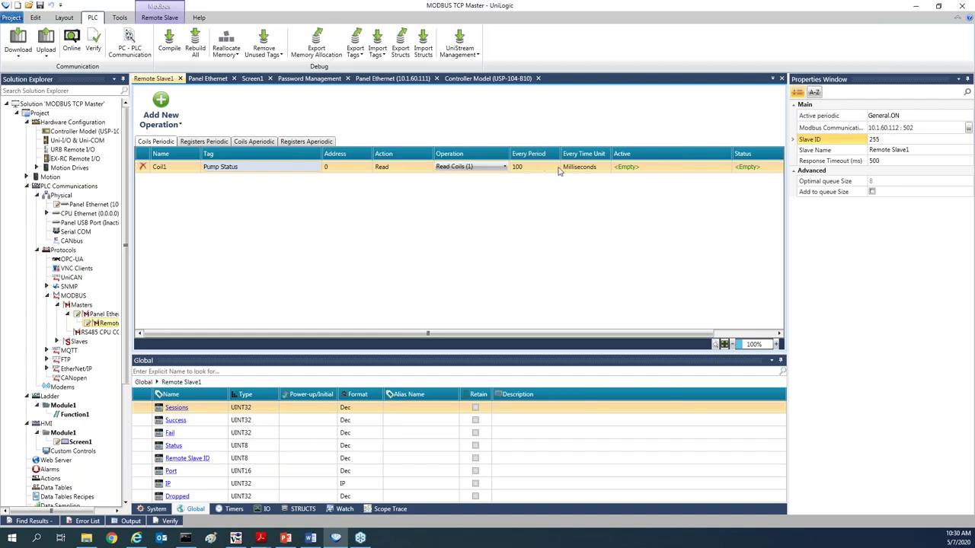
click(586, 167)
click(588, 168)
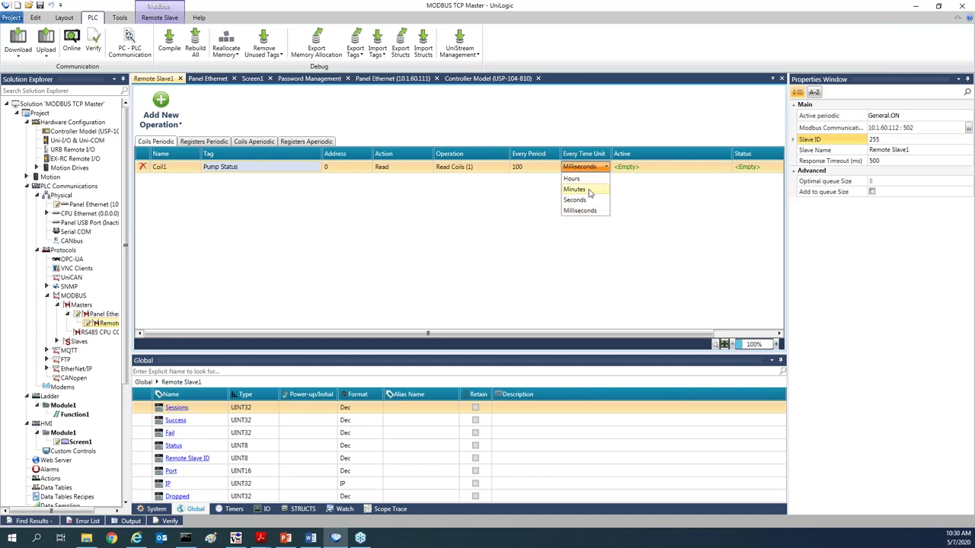
click(579, 232)
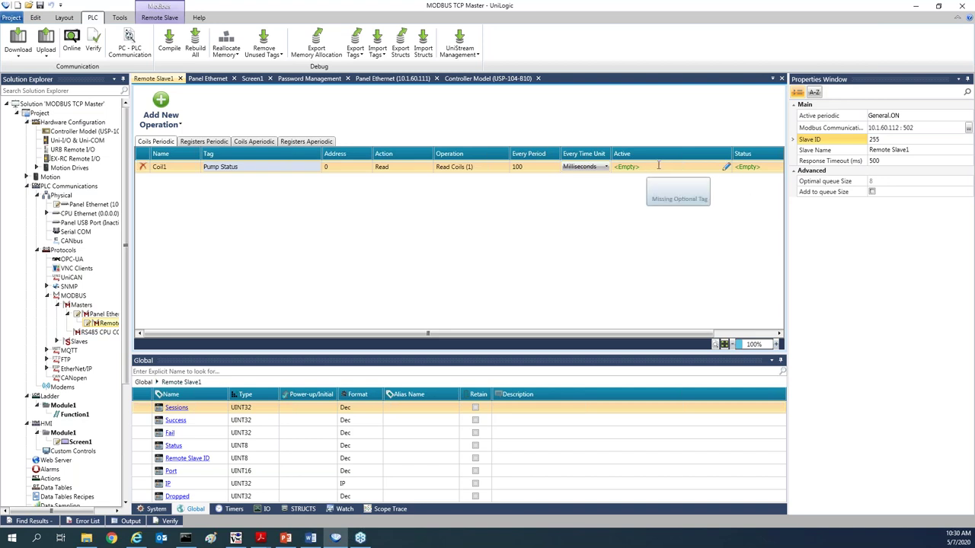
drag(695, 336, 731, 338)
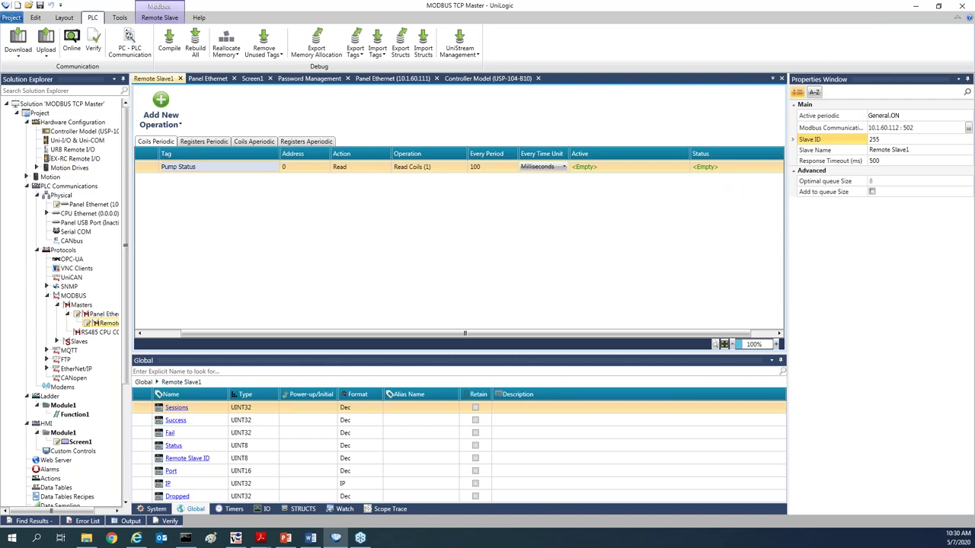
click(335, 538)
click(295, 169)
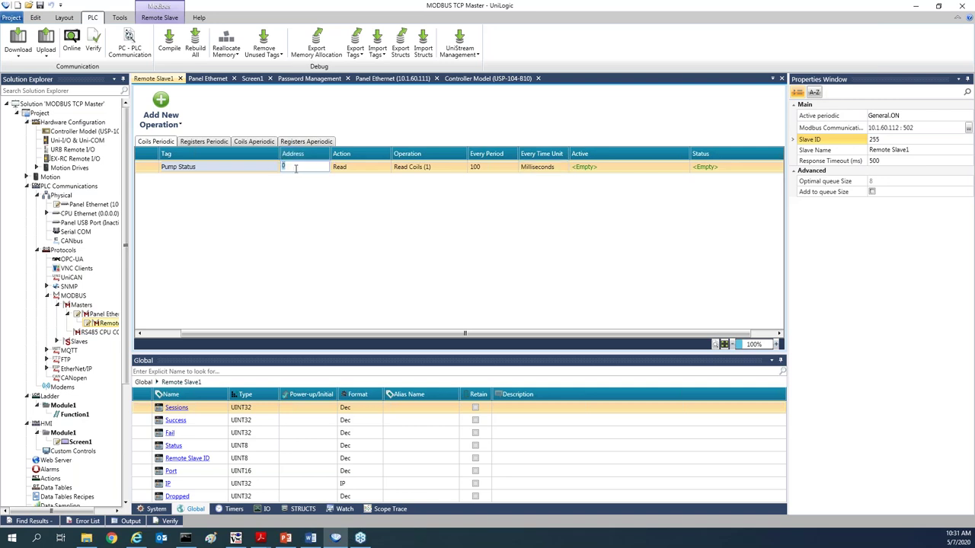
click(289, 212)
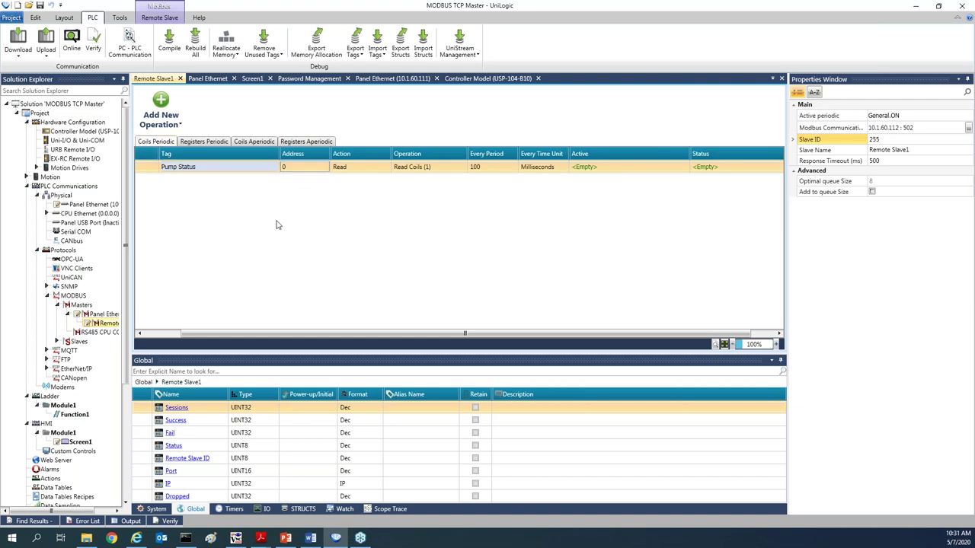
Compile and download the master project to the controller with Download & Reset.
click(18, 42)
click(409, 220)
click(537, 330)
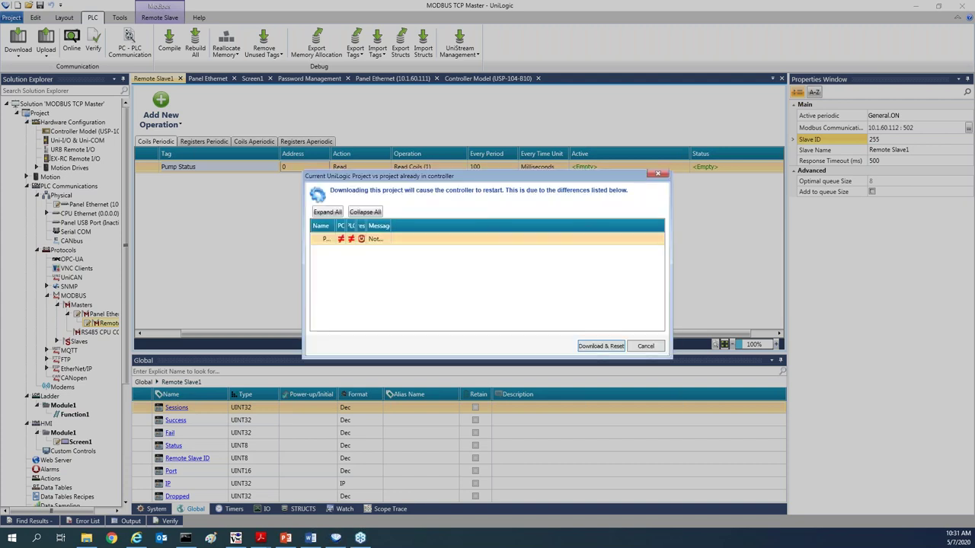
click(601, 346)
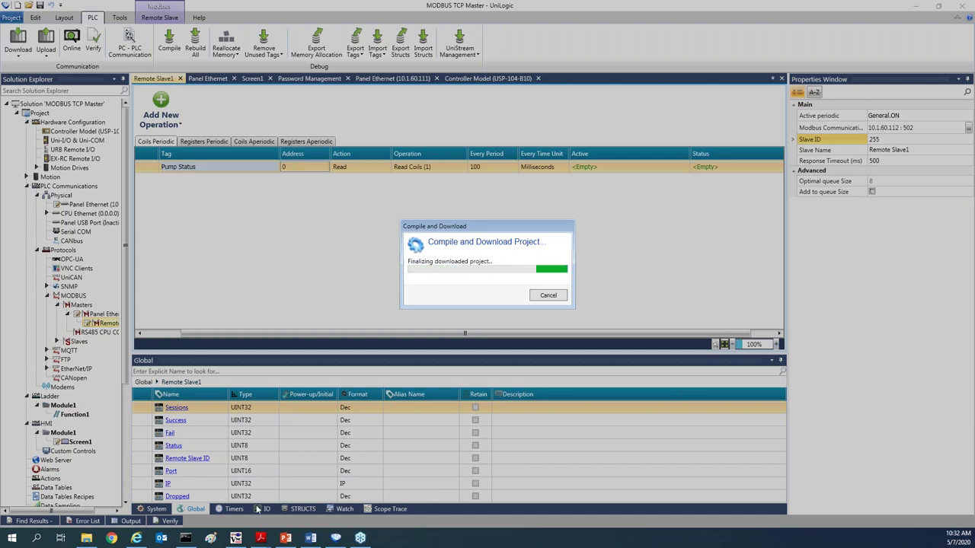
mouse_move(236, 539)
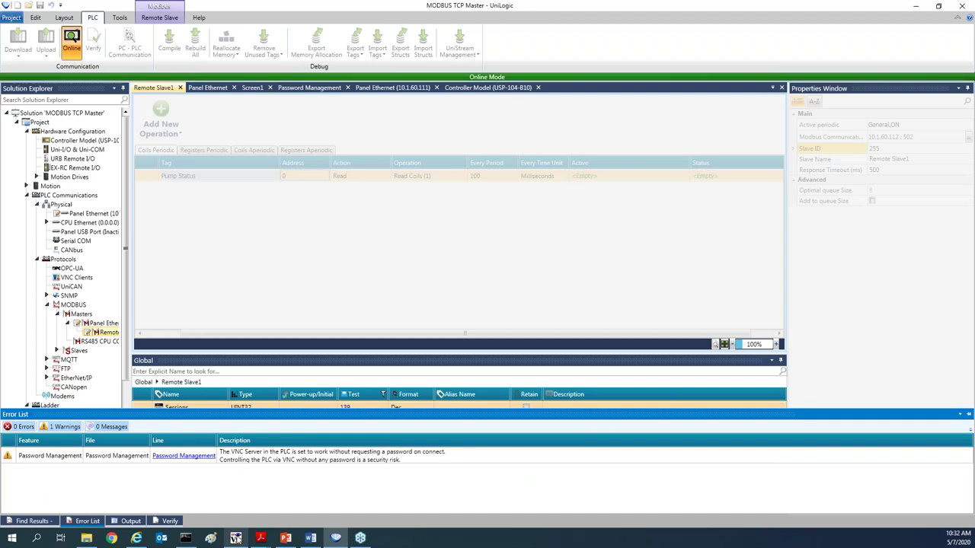
click(328, 229)
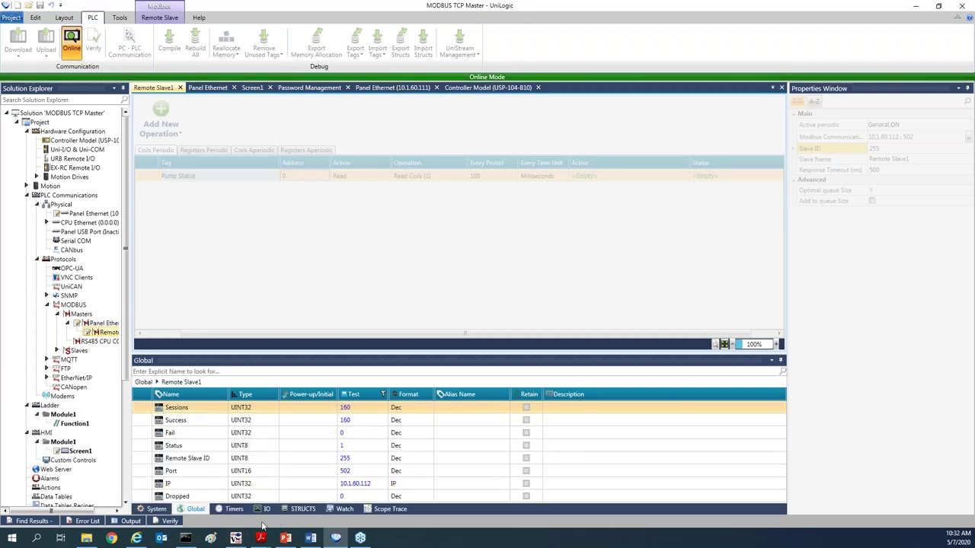
Switch to TightVNC Viewer and arrange the MODBUS TCP Master and MODBUS TCP Slave screens side by side.
click(236, 538)
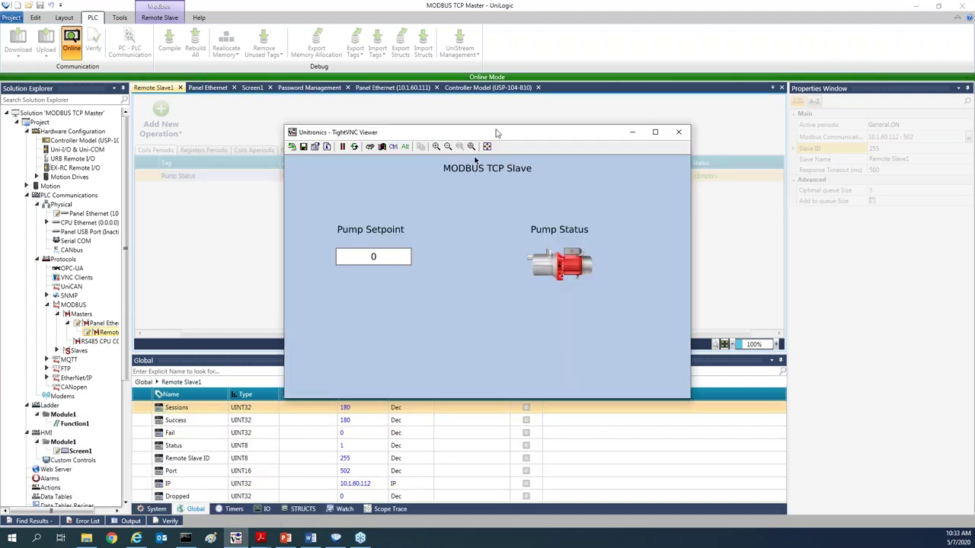
drag(493, 137, 650, 129)
drag(707, 127, 776, 126)
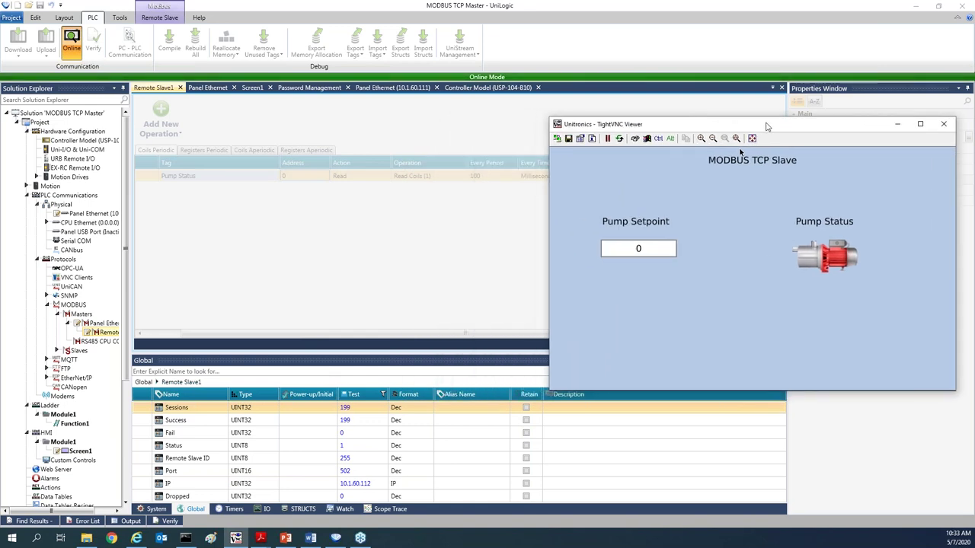
click(235, 537)
click(236, 538)
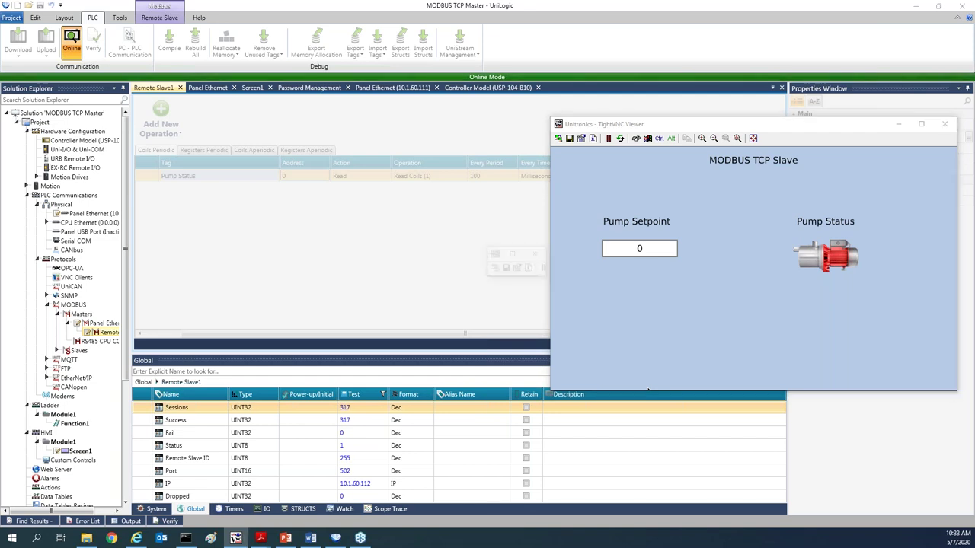
drag(518, 136, 381, 133)
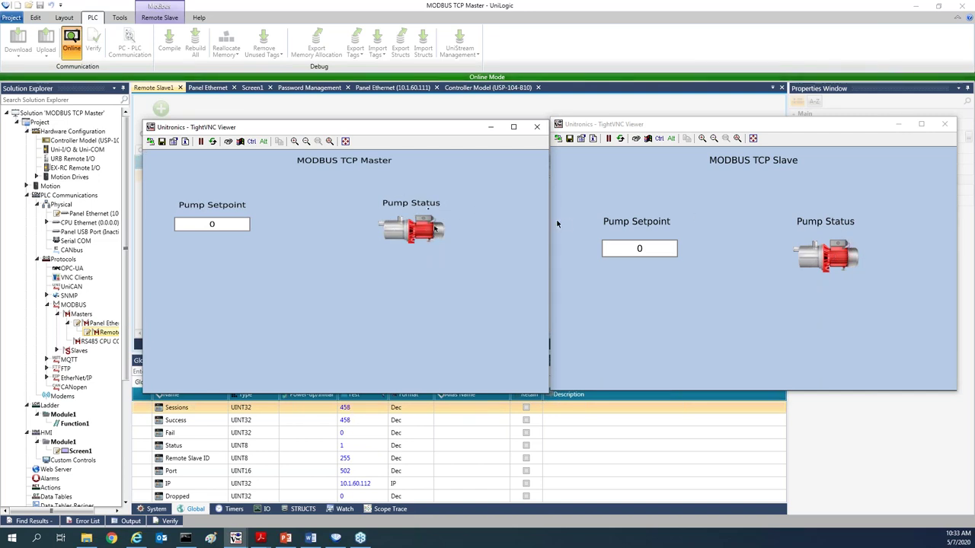
Test the coil read by toggling the pump on and off on the MODBUS TCP Slave screen.
click(846, 269)
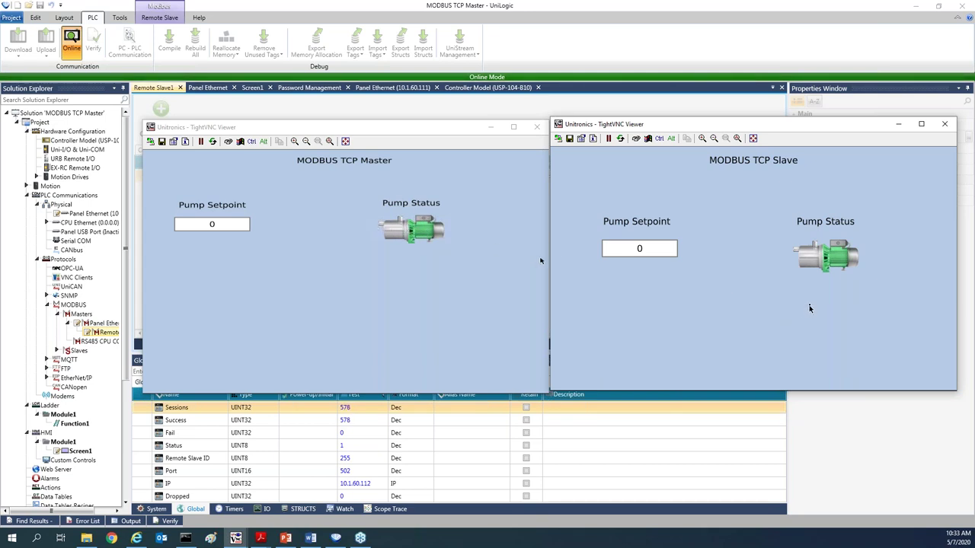
click(838, 255)
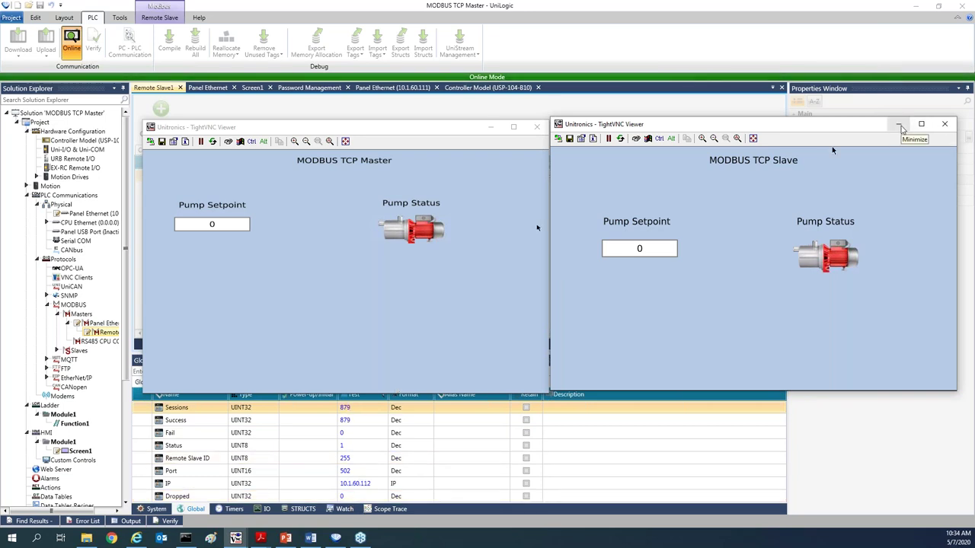
Minimise both TightVNC viewers and take the MODBUS TCP Master project out of online mode in UniLogic.
click(899, 125)
click(490, 126)
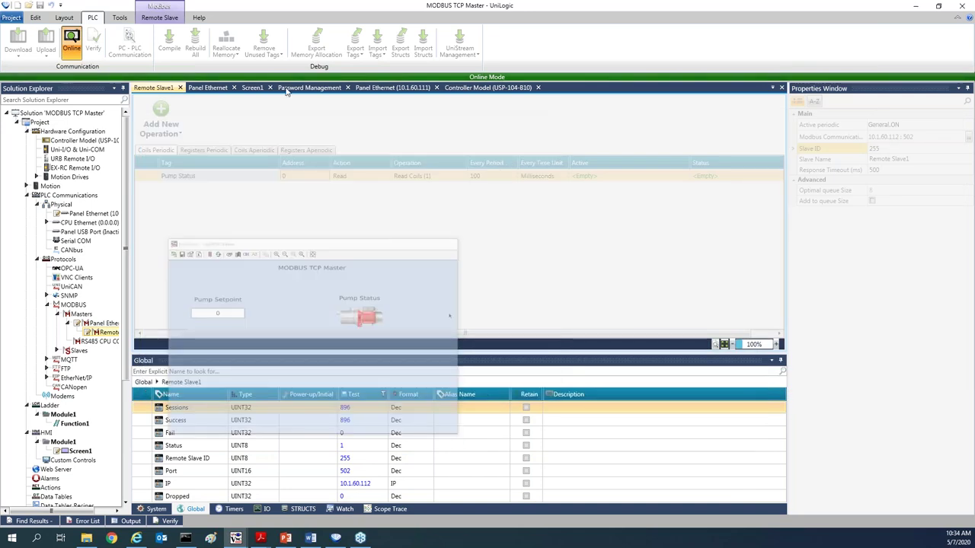
click(71, 42)
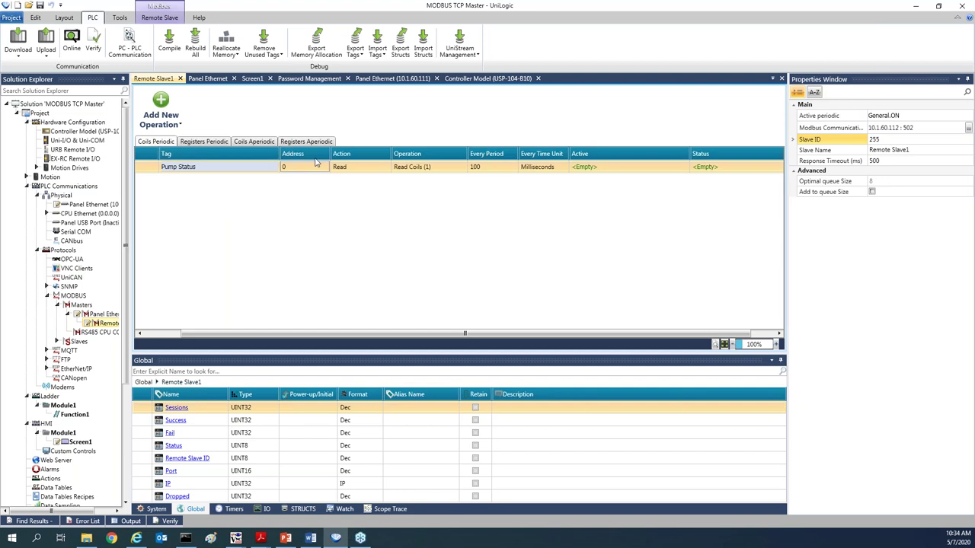
Add an aperiodic register operation to Remote Slave1 and link it to the Pump Setpoint tag.
click(253, 141)
click(307, 142)
click(311, 143)
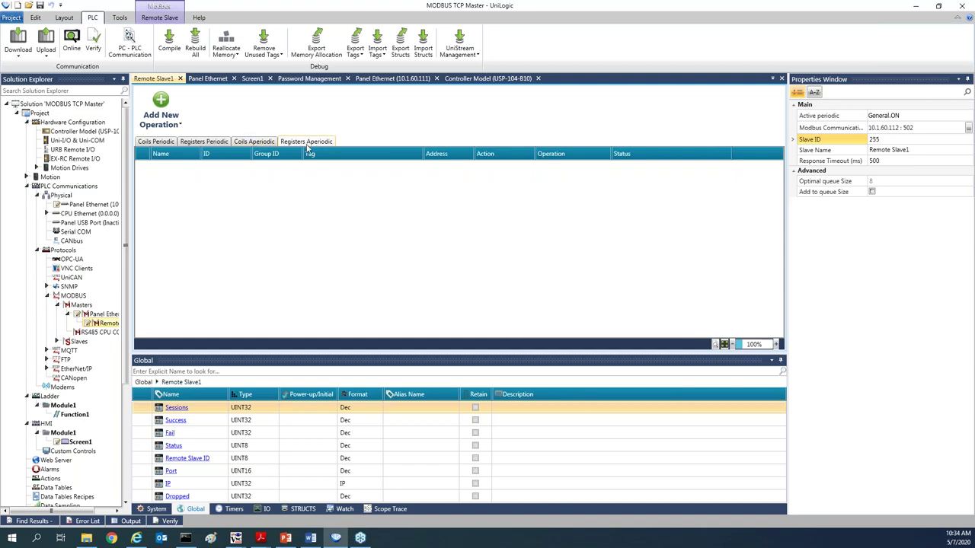
click(161, 100)
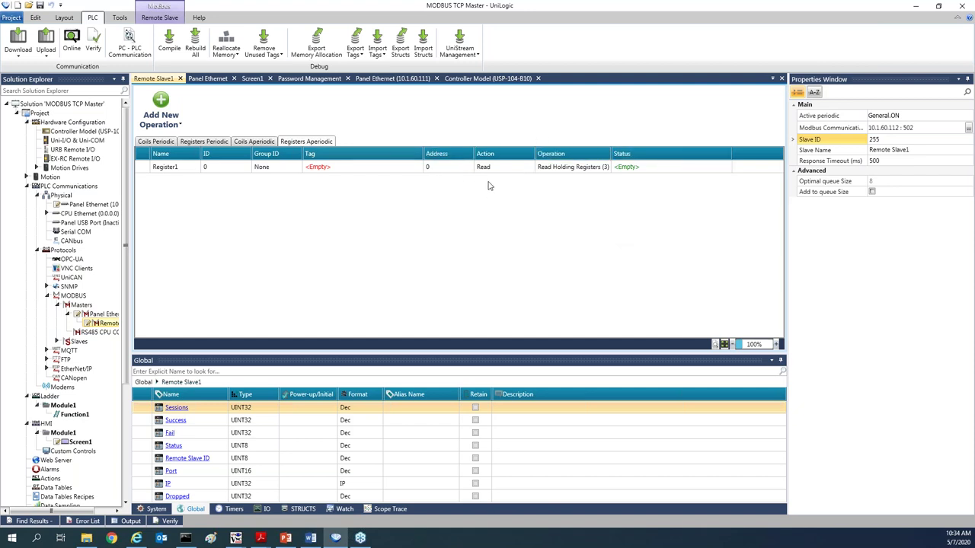
click(358, 167)
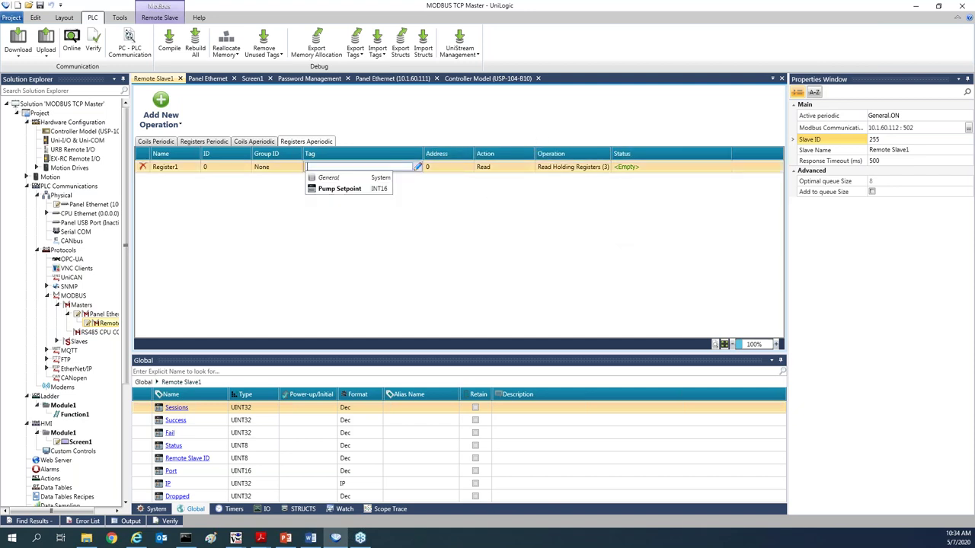
click(358, 189)
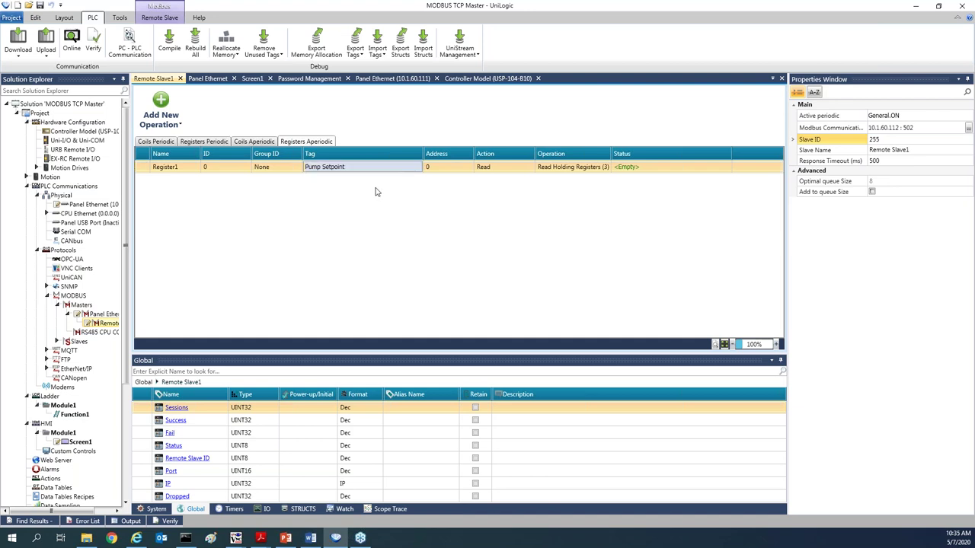
Set the Pump Setpoint operation's action to Write with Write Multiple Registers (16), leaving its address at 0 and group ID at None.
click(440, 168)
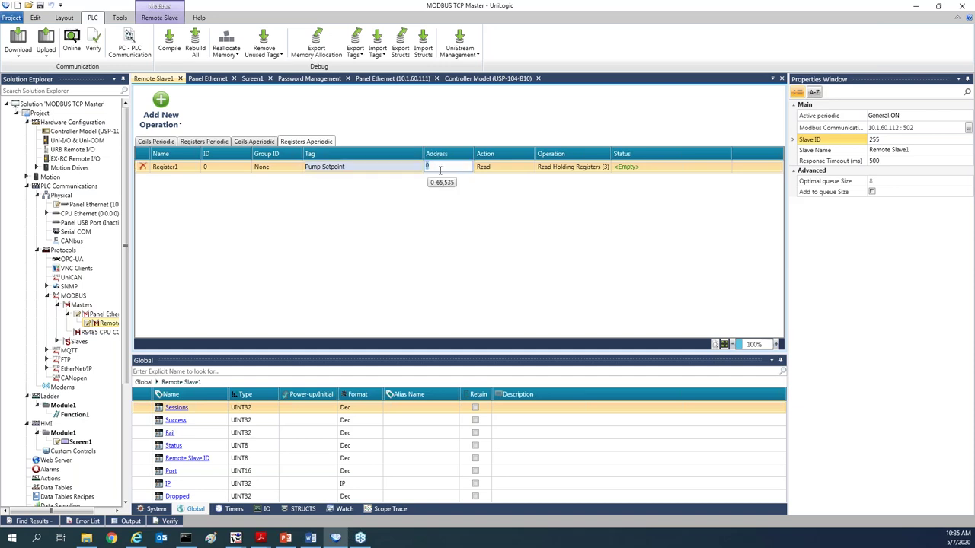
click(452, 196)
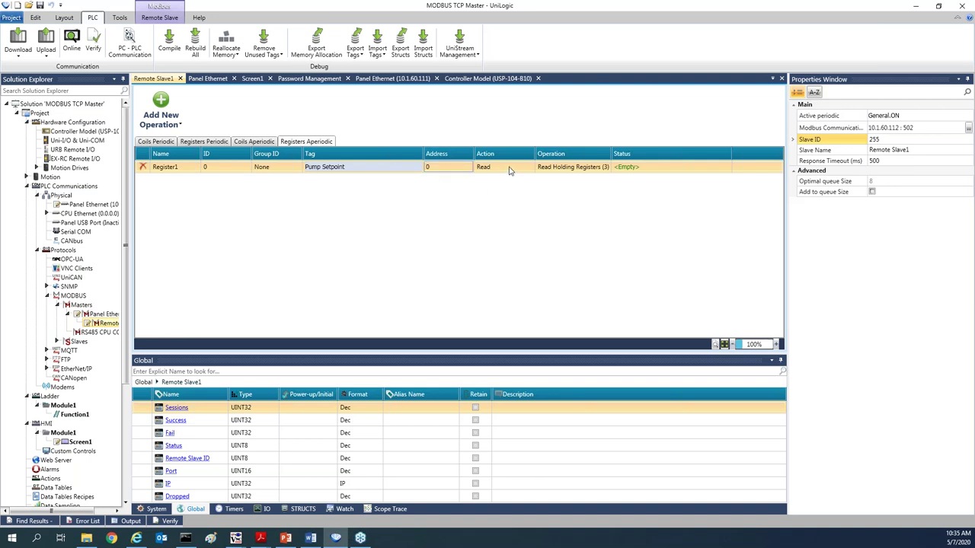
click(509, 169)
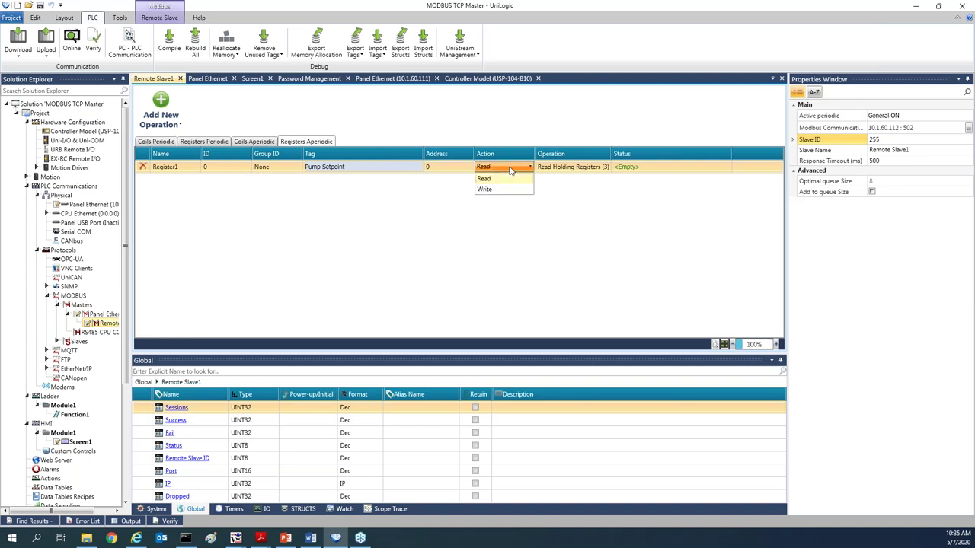
click(493, 191)
click(604, 169)
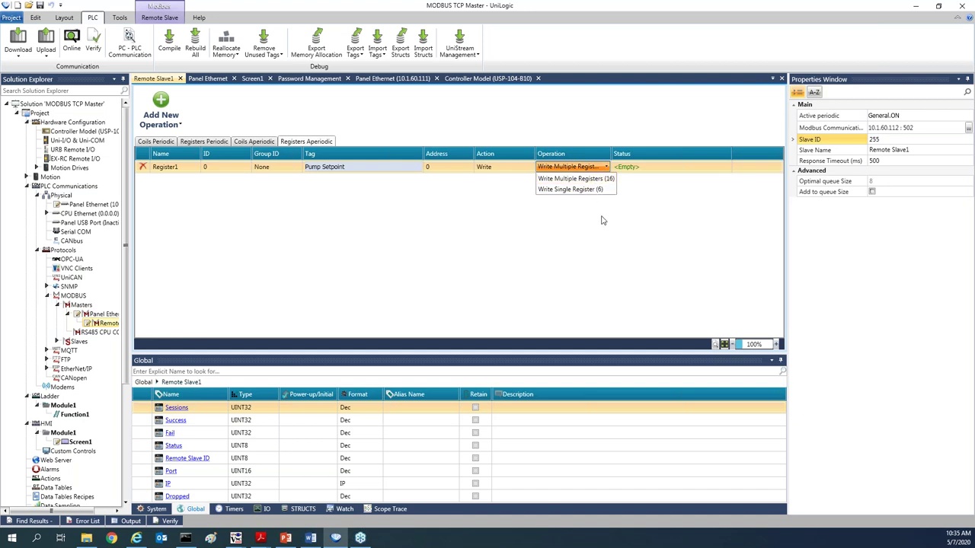
click(597, 179)
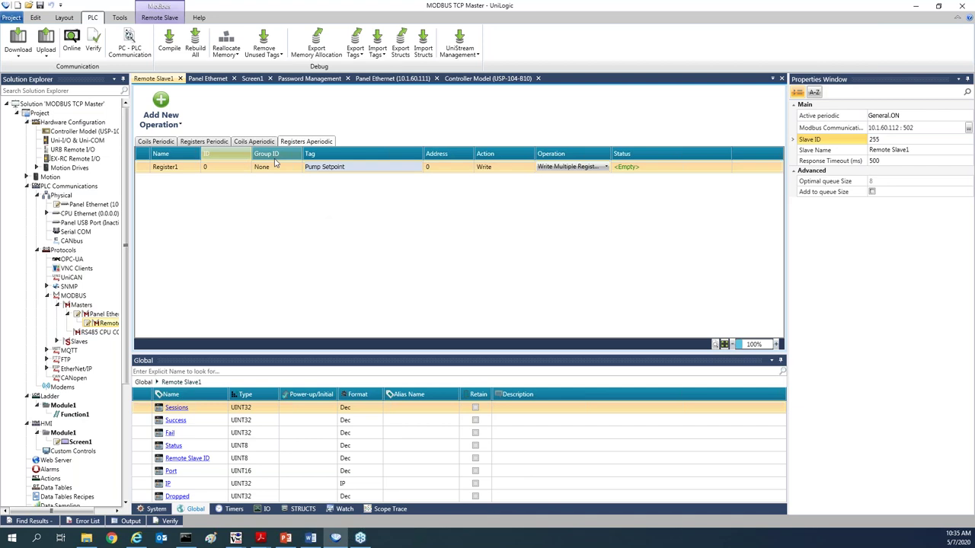
mouse_move(223, 171)
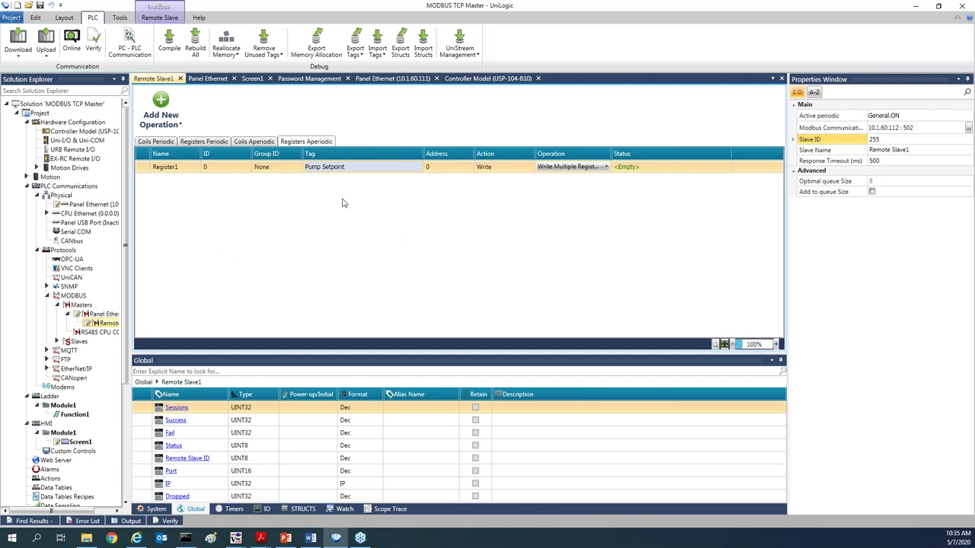
click(277, 167)
click(266, 263)
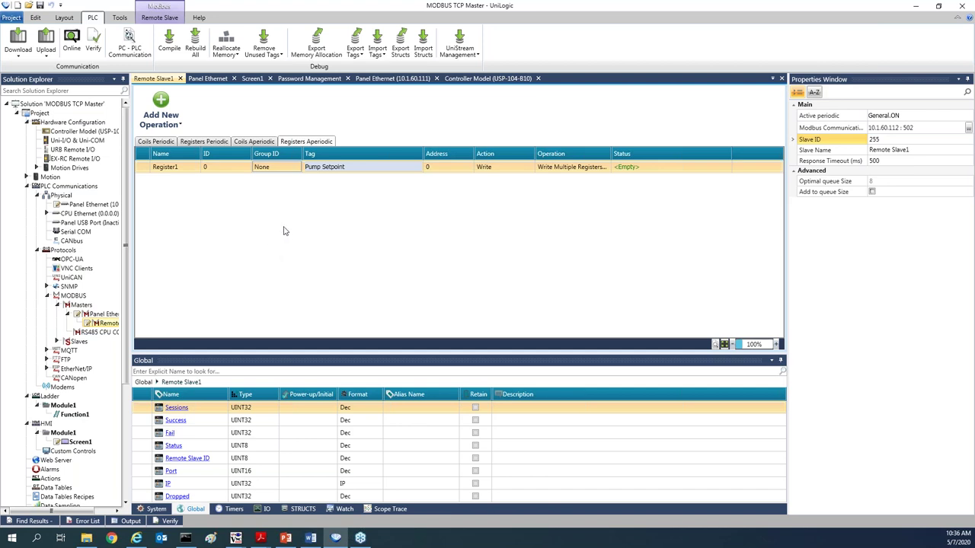
Open the Function1 ladder and place a Direct Contact in the first rung, linked to a new global BIT tag named Write Setpoint.
double_click(79, 416)
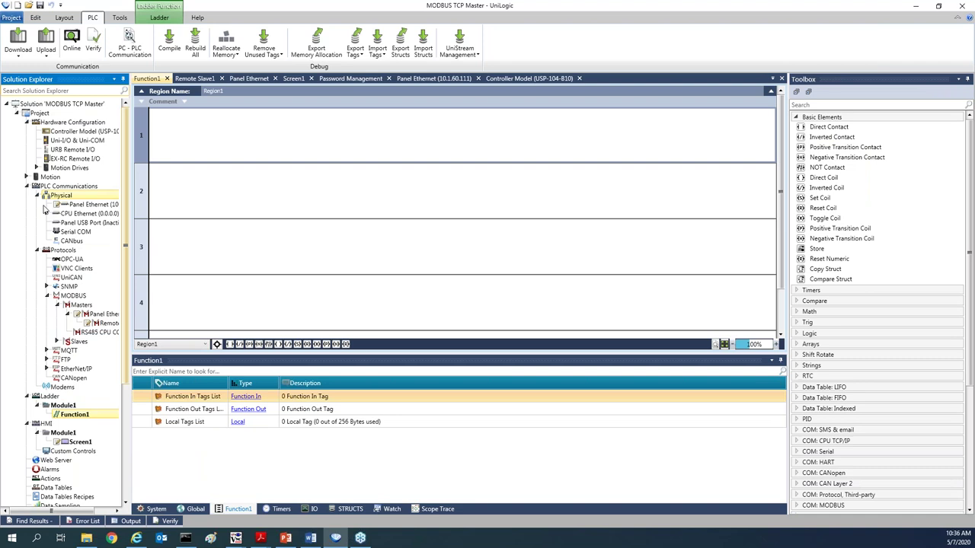
drag(829, 127, 169, 154)
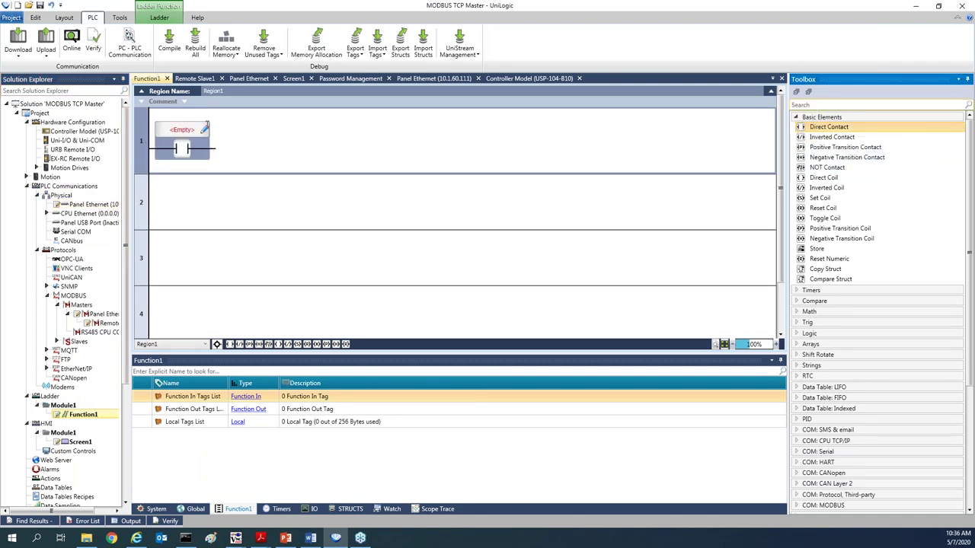
click(183, 130)
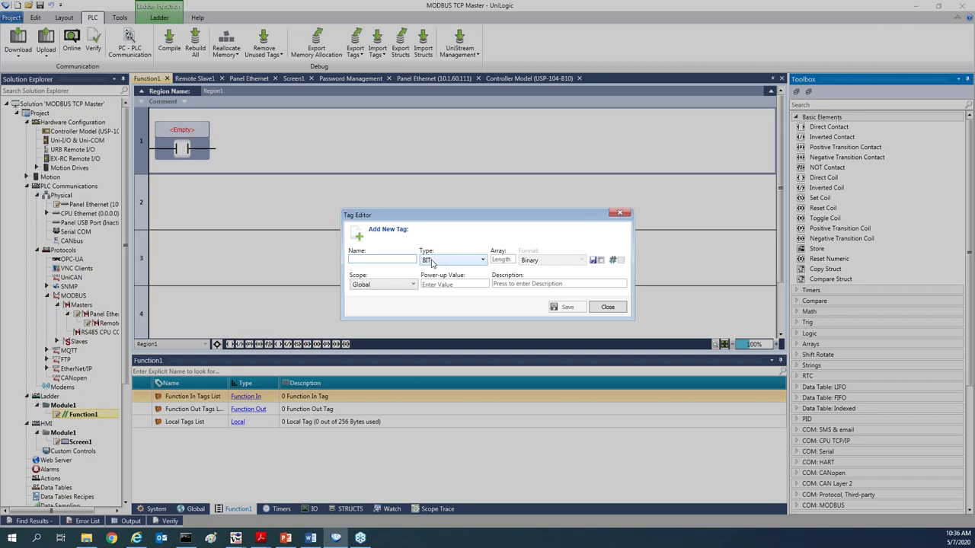
text(Write Setpoint)
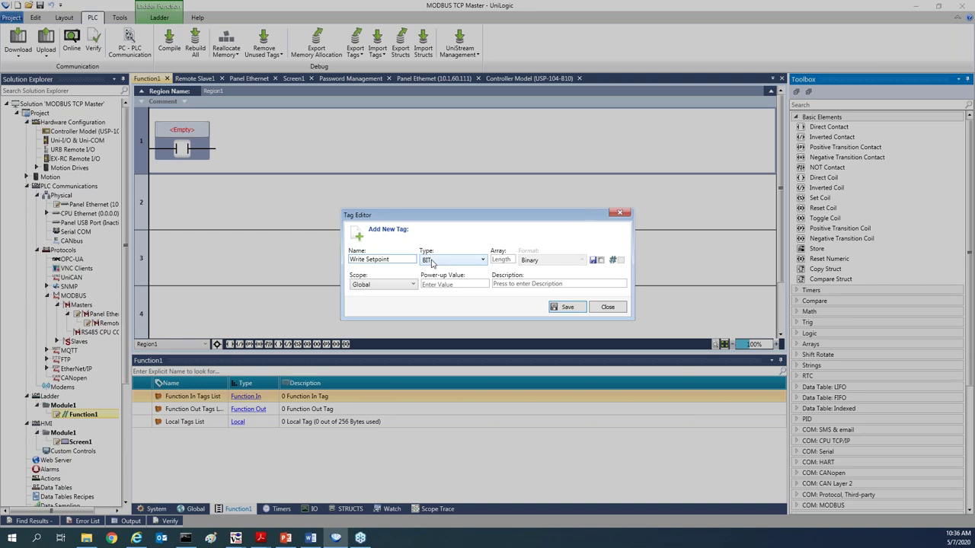
key(Return)
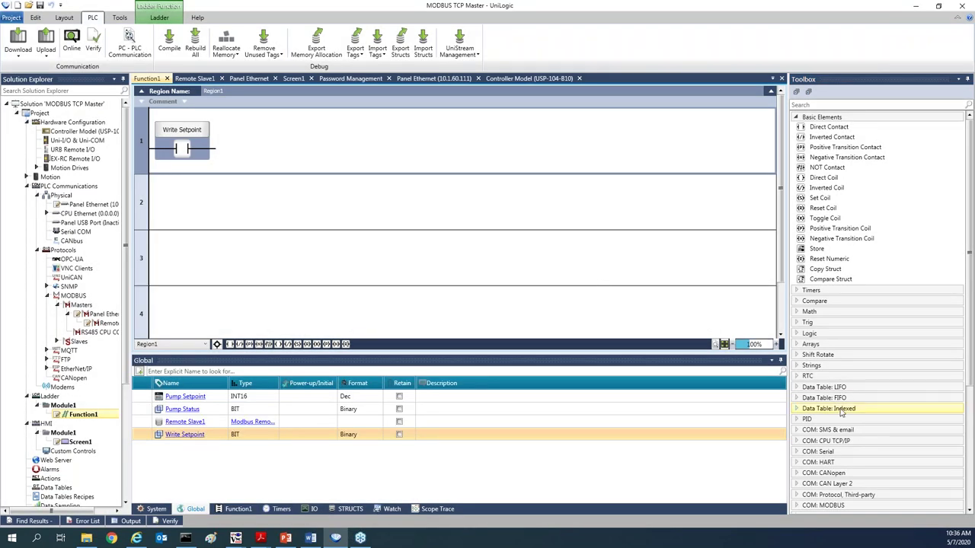
Insert a MODBUS APeriodic Indirect Trigger after the Write Setpoint contact and set input A to the Panel Ethernet MODBUS master.
drag(971, 310, 973, 445)
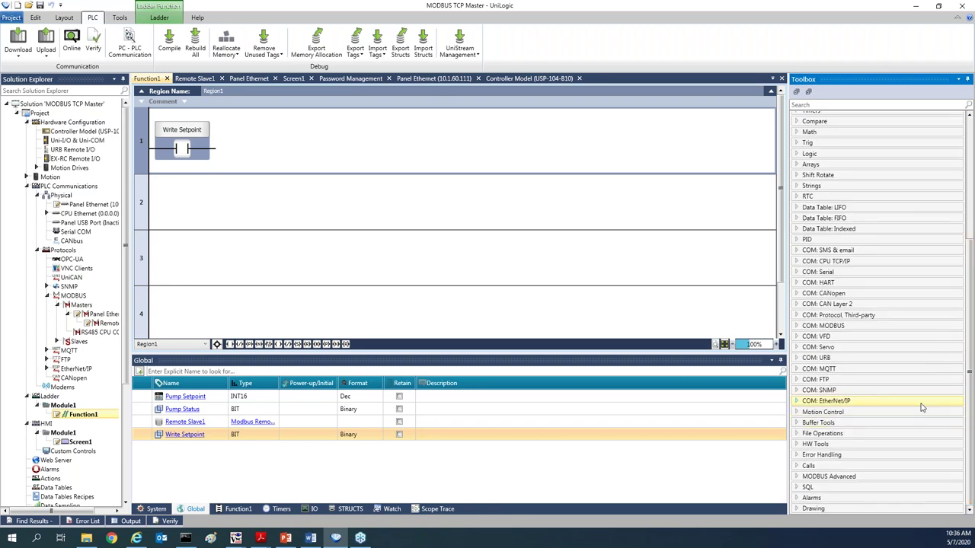
click(813, 328)
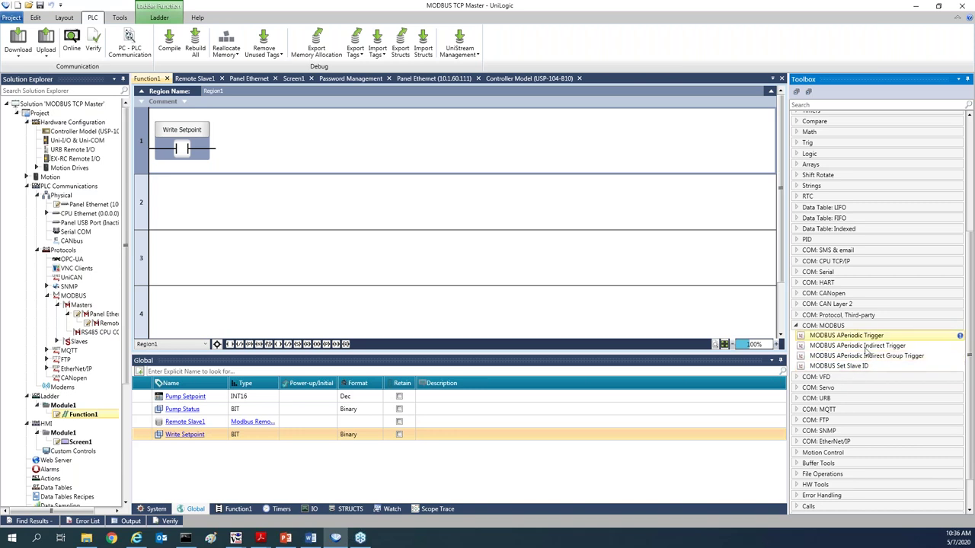
mouse_move(843, 354)
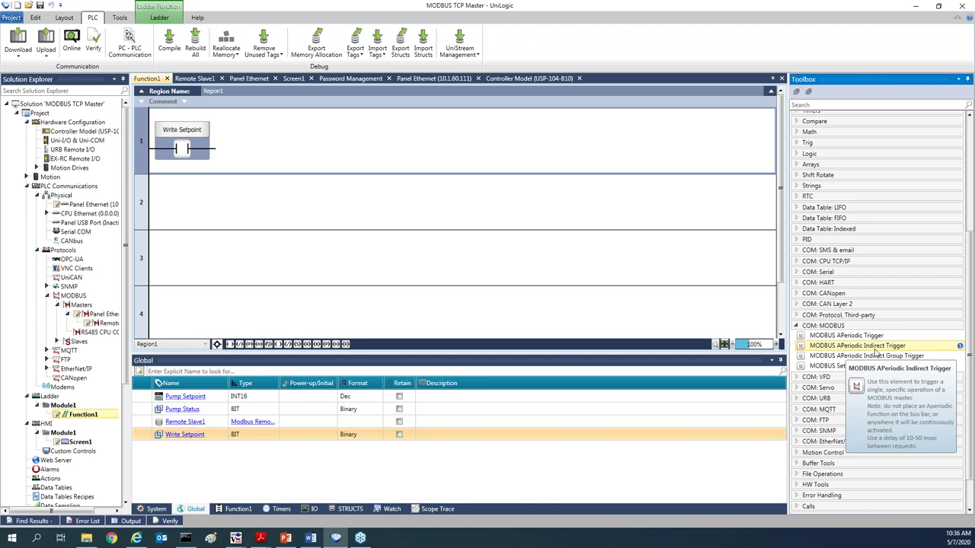
drag(874, 352, 228, 156)
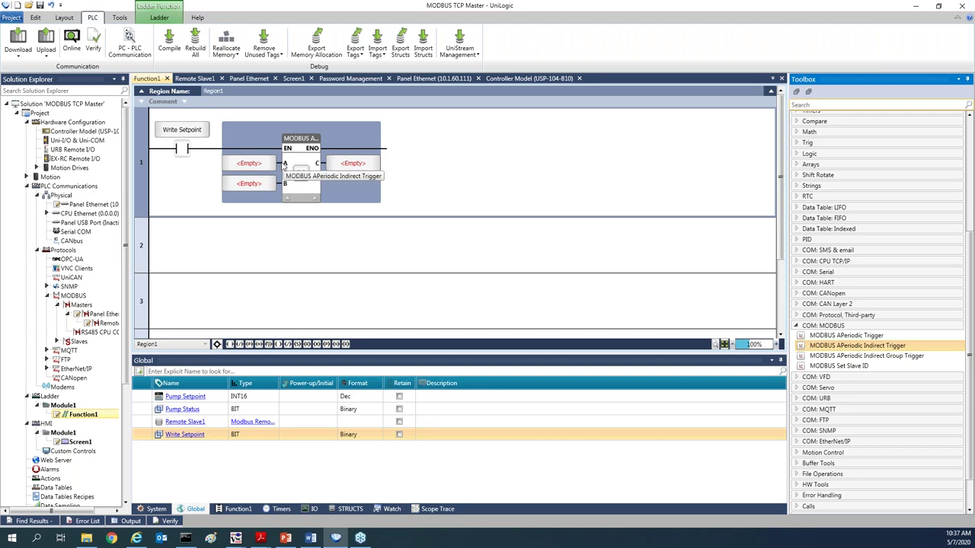
click(251, 163)
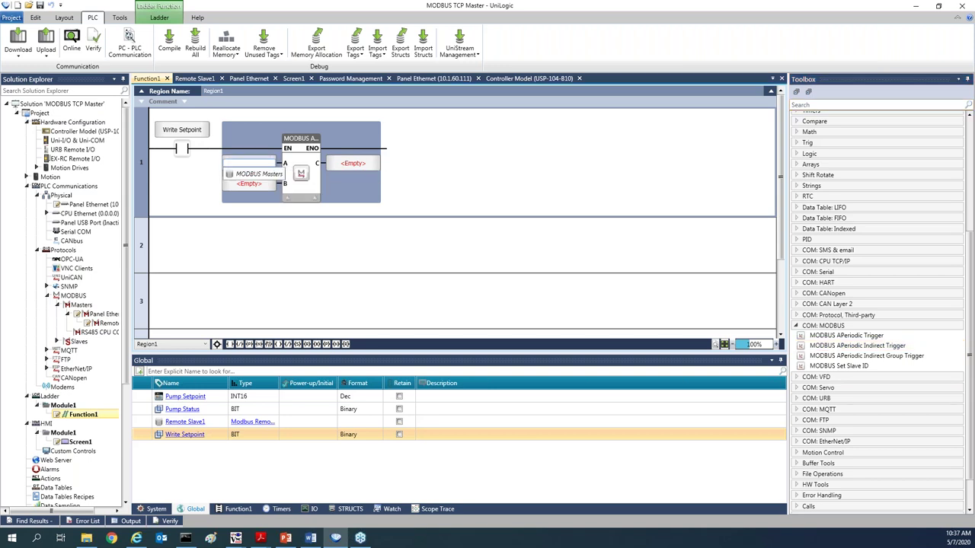
click(255, 174)
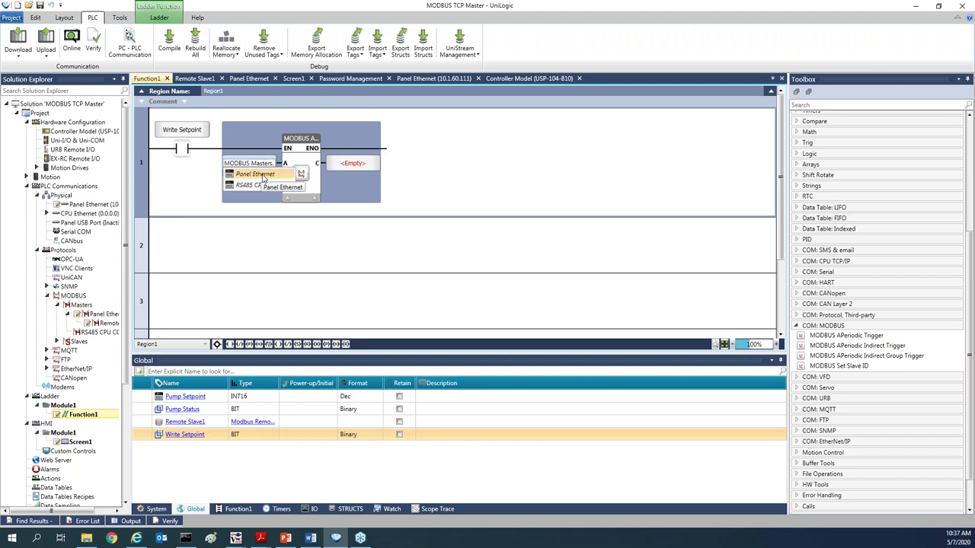
click(263, 176)
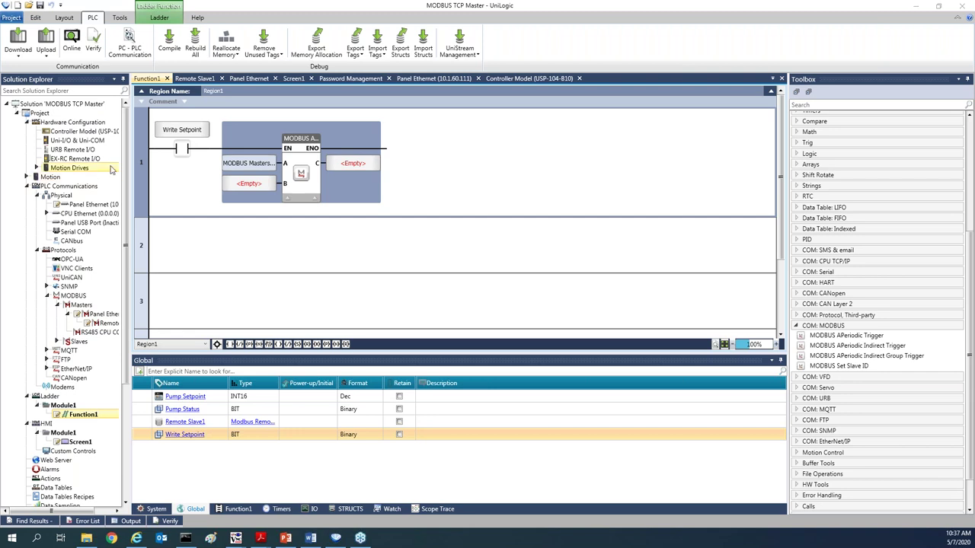
Create an INT16 tag ID for the trigger's operation ID input and an INT8 tag Status for its status output.
mouse_move(273, 186)
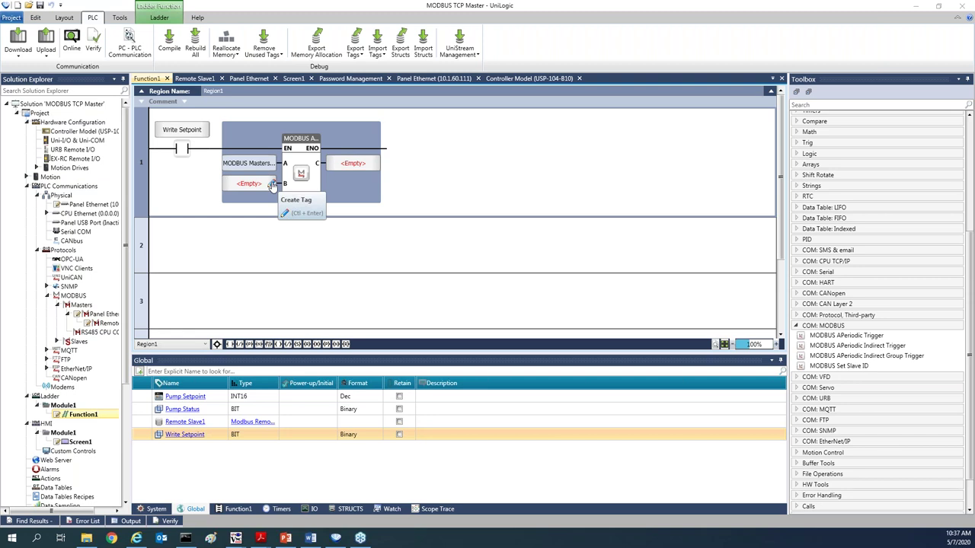
click(296, 202)
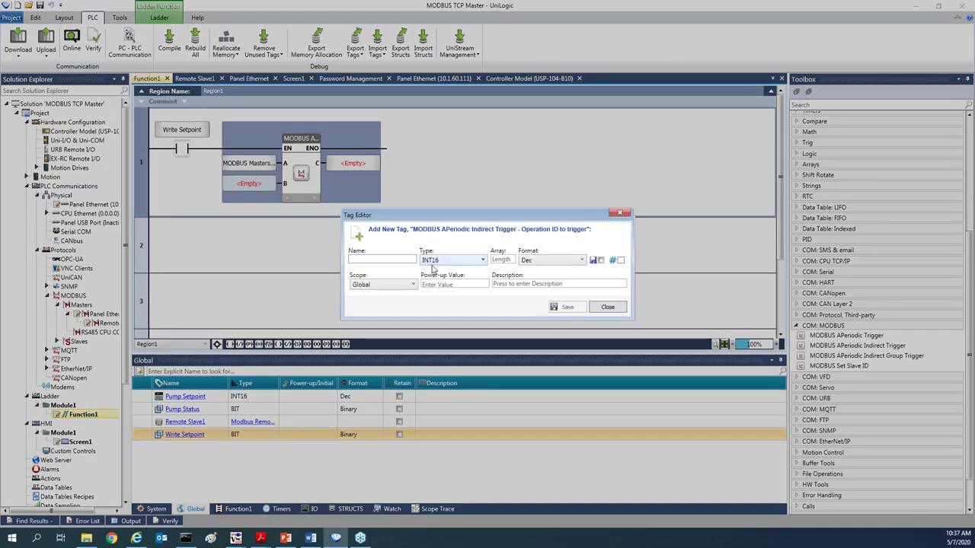
text(ID)
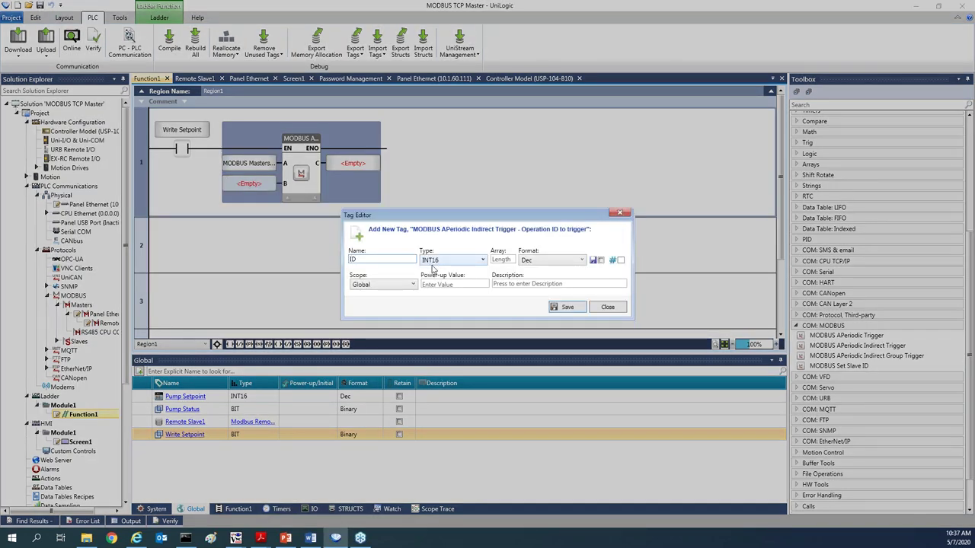
click(567, 307)
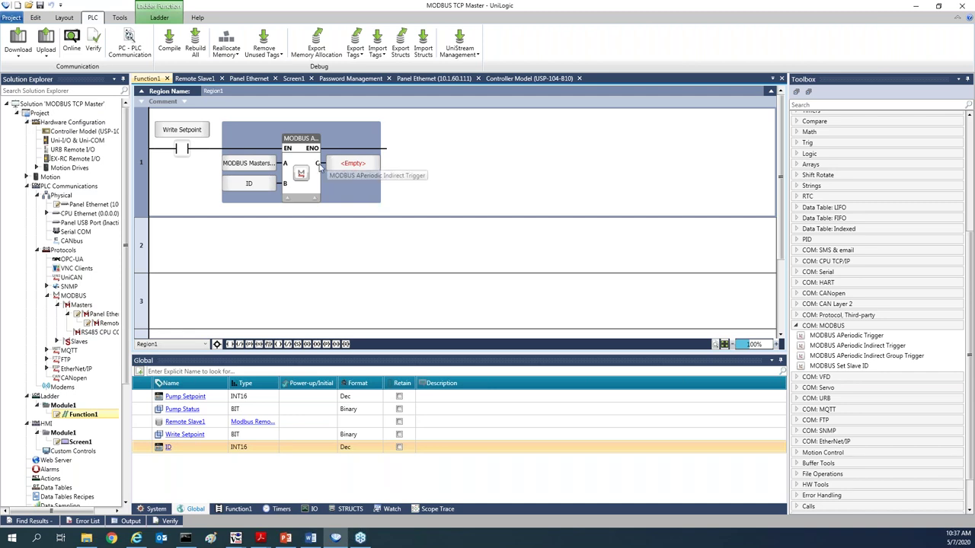
mouse_move(319, 168)
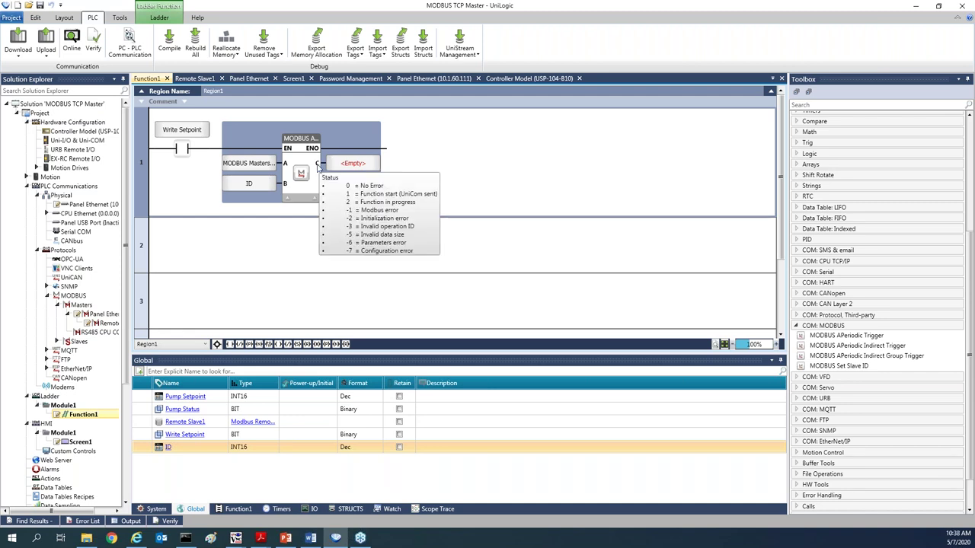
click(365, 165)
text(Status)
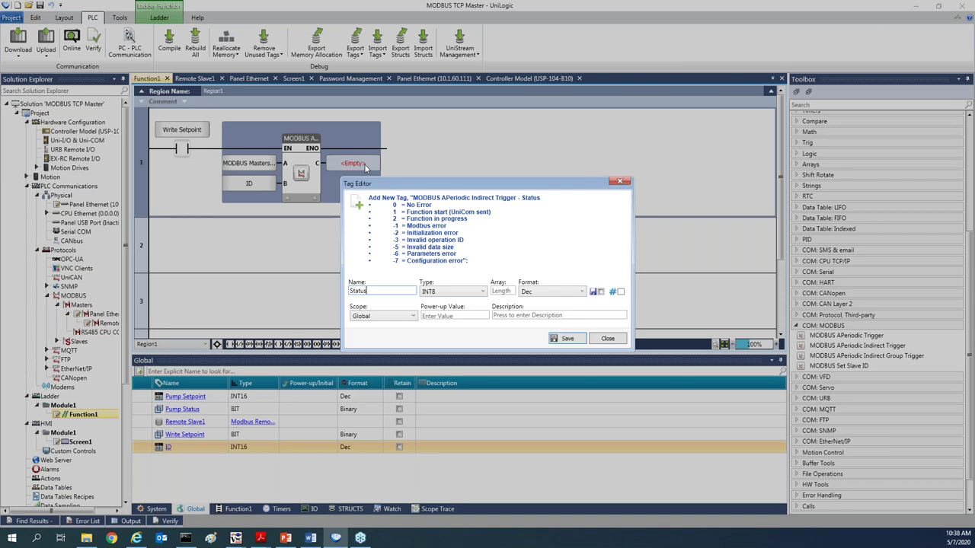
key(Return)
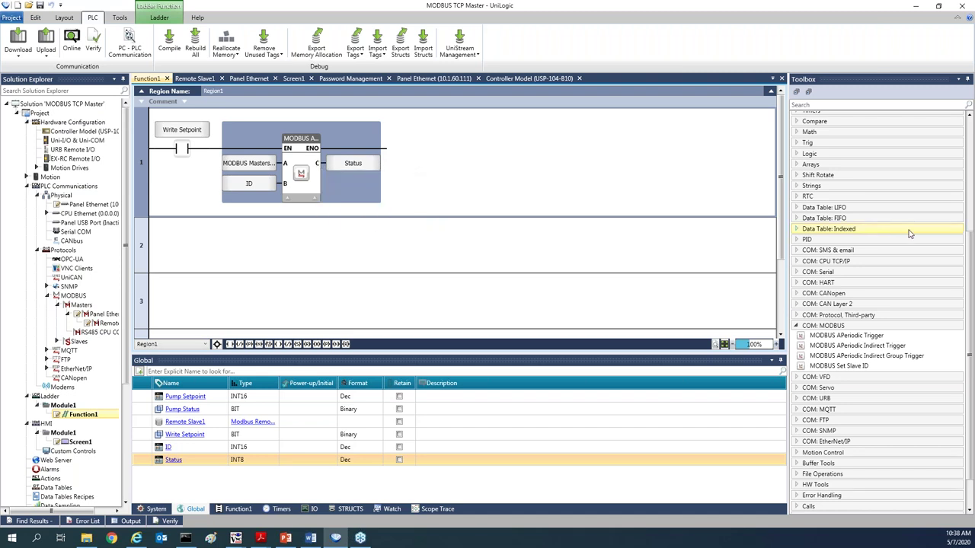
Add a Reset Coil after the MODBUS trigger and assign it the Write Setpoint tag.
scroll(952, 243, up, 5)
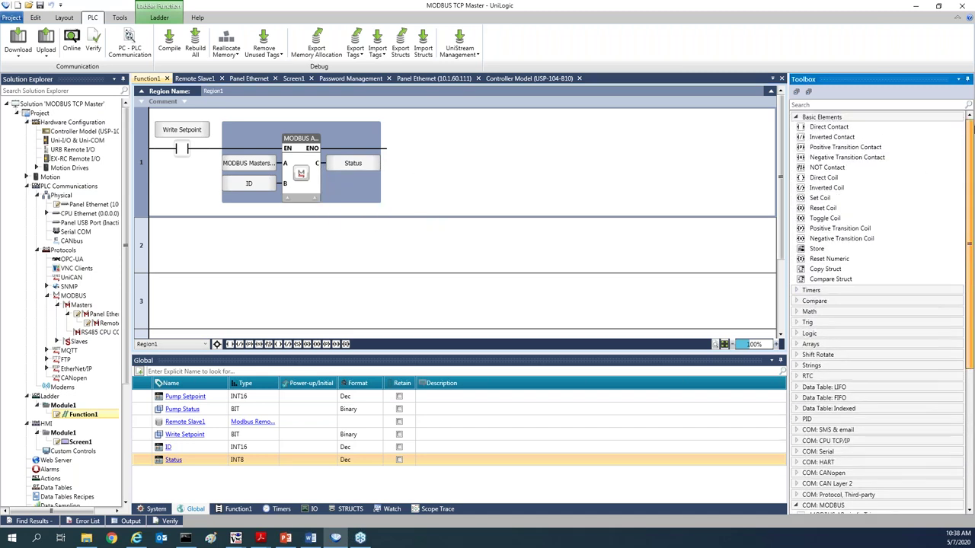
drag(822, 208, 420, 141)
drag(181, 130, 415, 152)
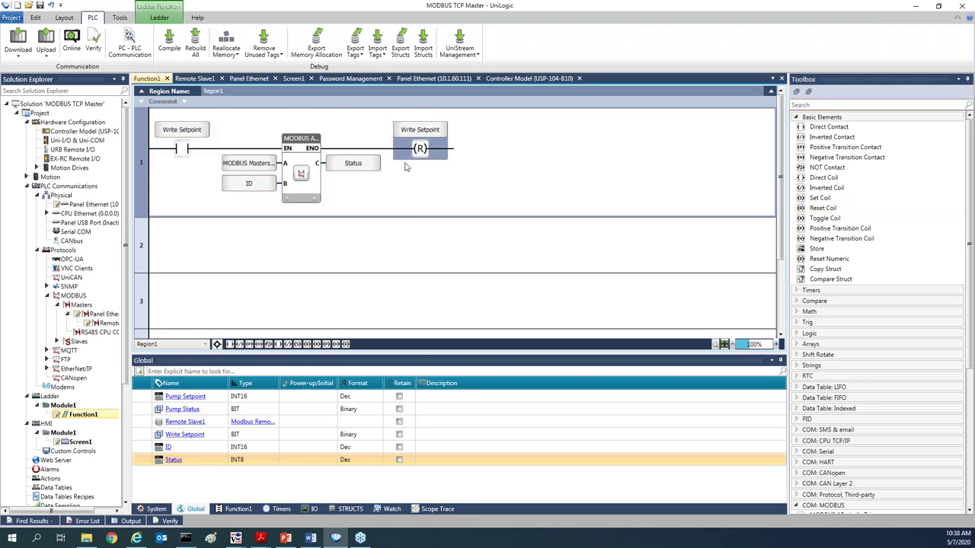
Insert a Less Than Equal compare between the Write Setpoint contact and the MODBUS trigger, with A as the Status tag and B as #0.
click(842, 304)
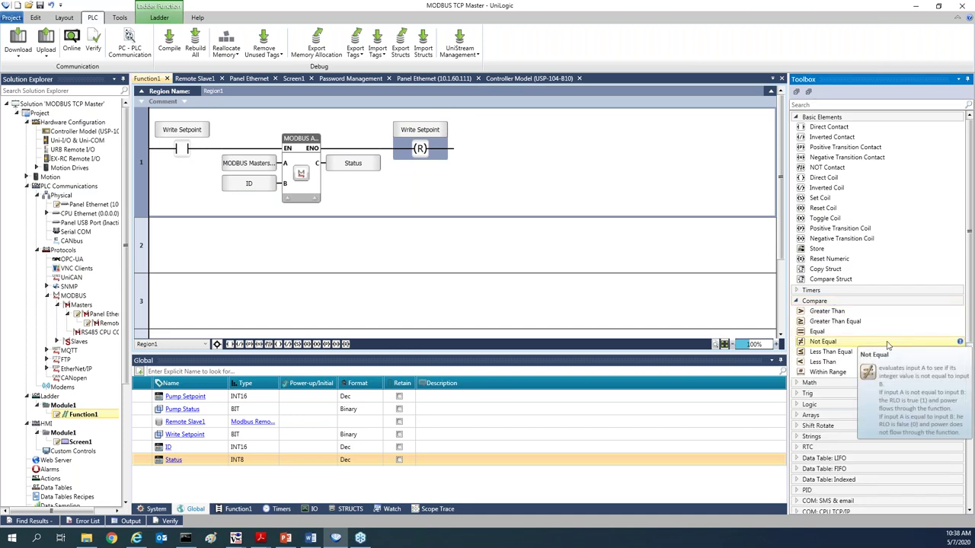
drag(843, 355, 215, 153)
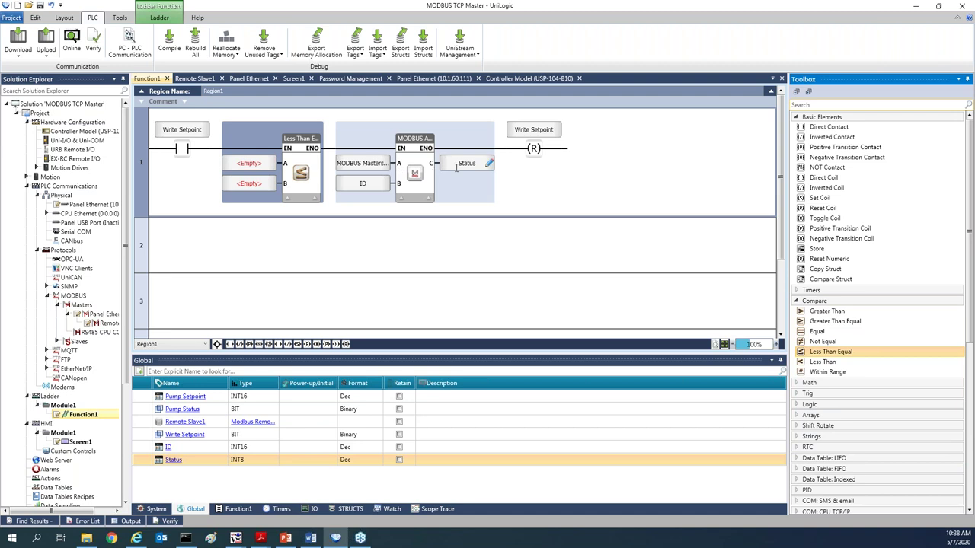
drag(468, 163, 253, 165)
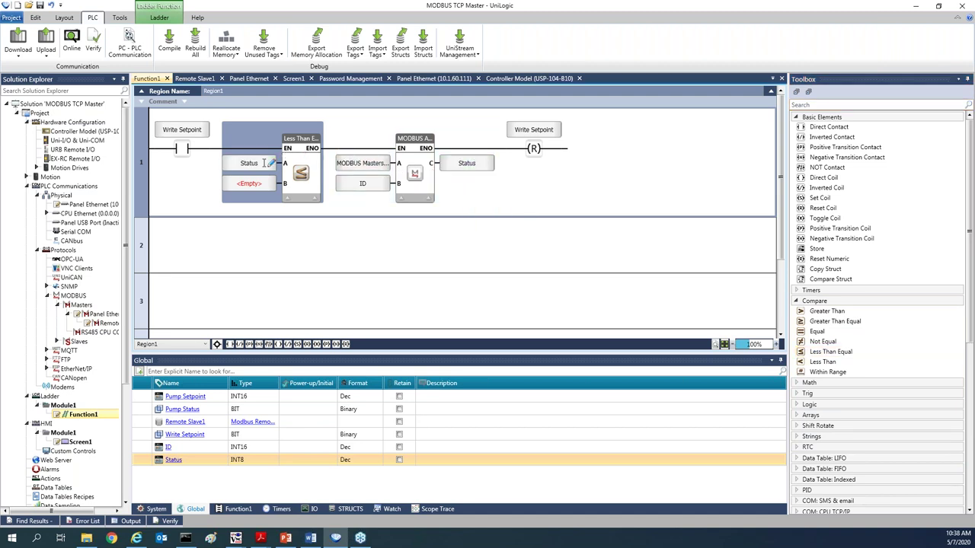
click(362, 175)
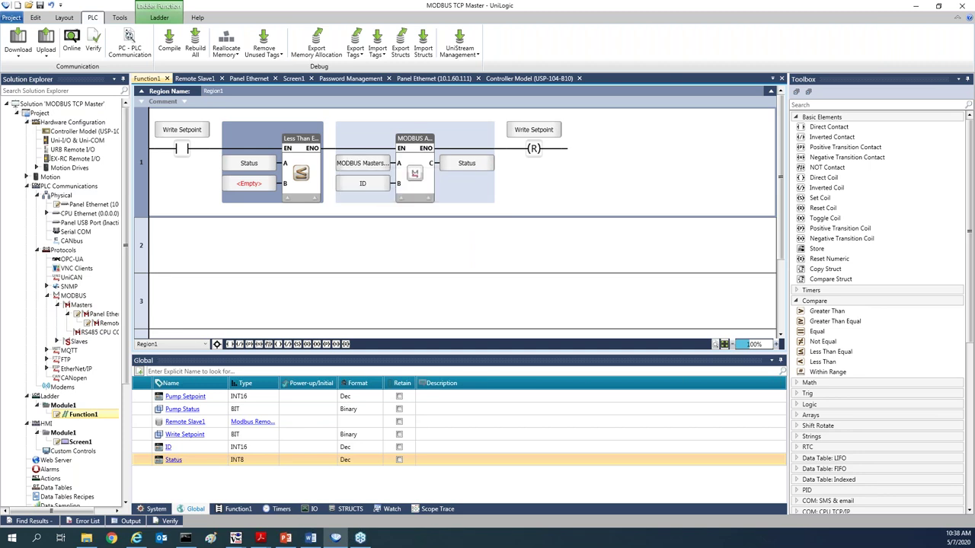
click(263, 183)
text(#0)
key(Return)
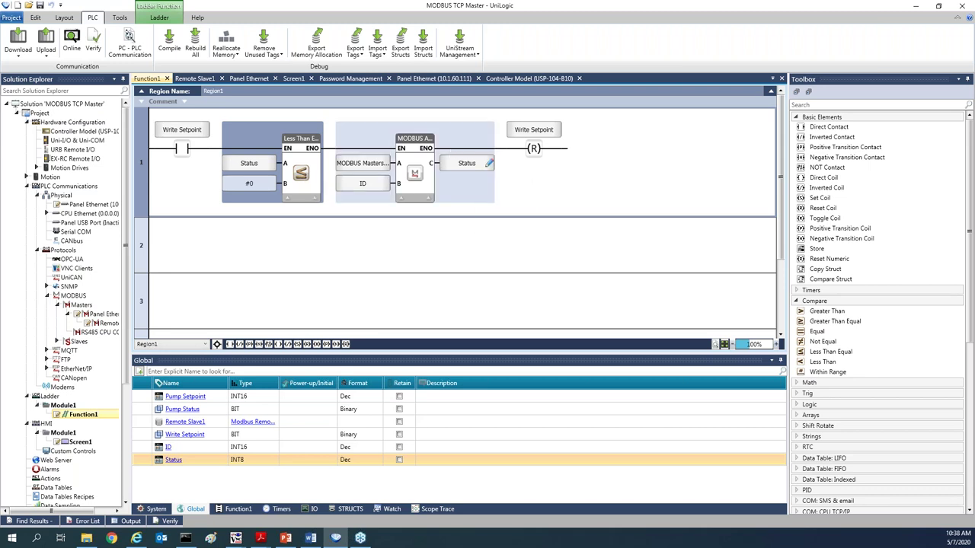
mouse_move(431, 168)
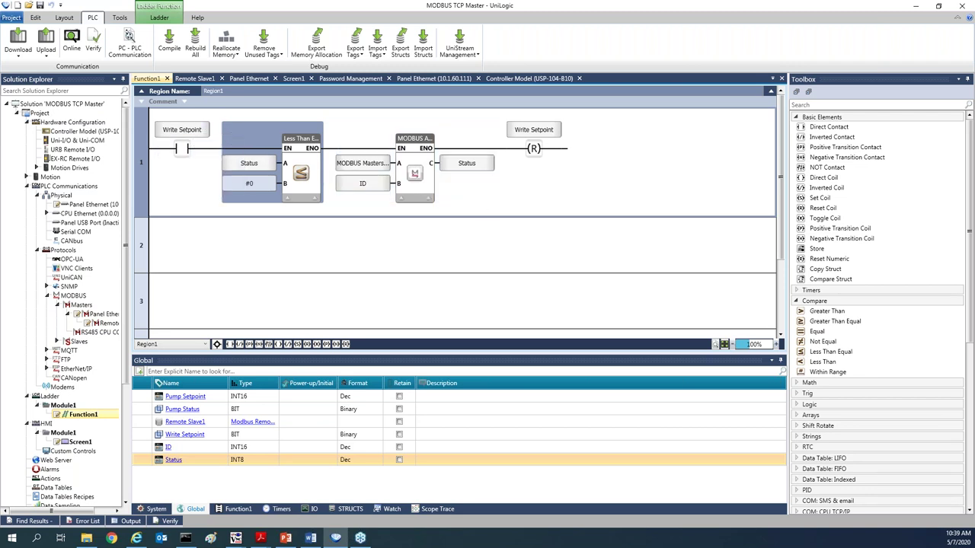
mouse_move(192, 137)
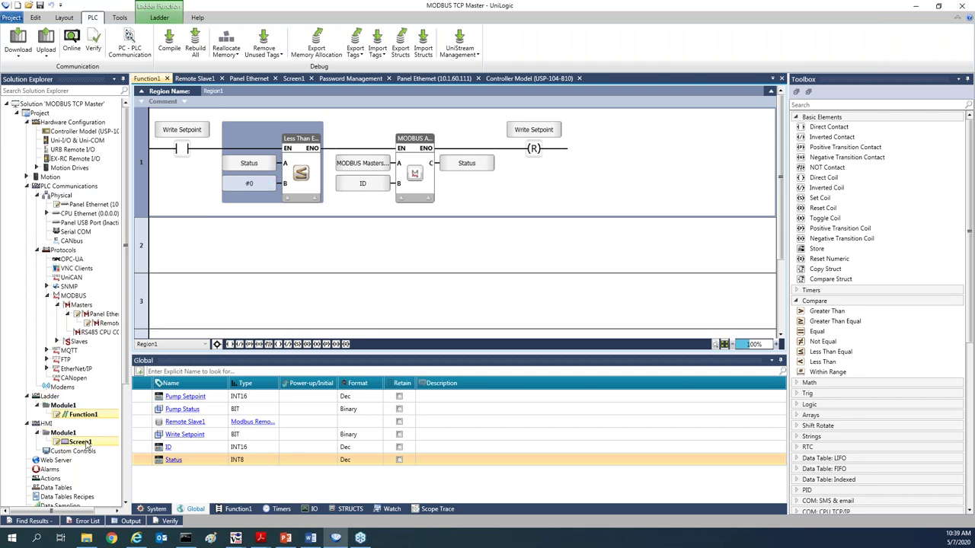
Open Screen1 and assign the Write Setpoint tag to the Pump Setpoint numeric box's Data Entry Complete property.
mouse_move(88, 448)
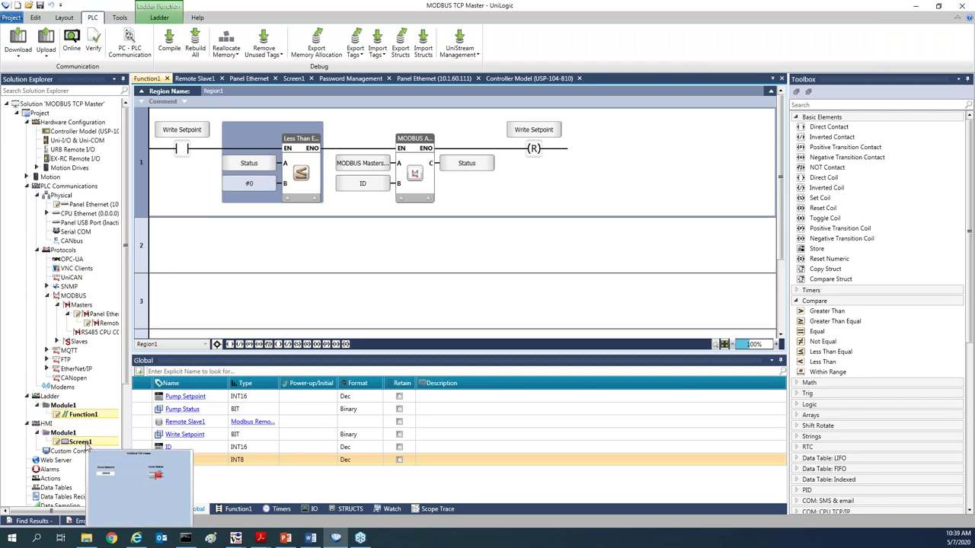
double_click(79, 442)
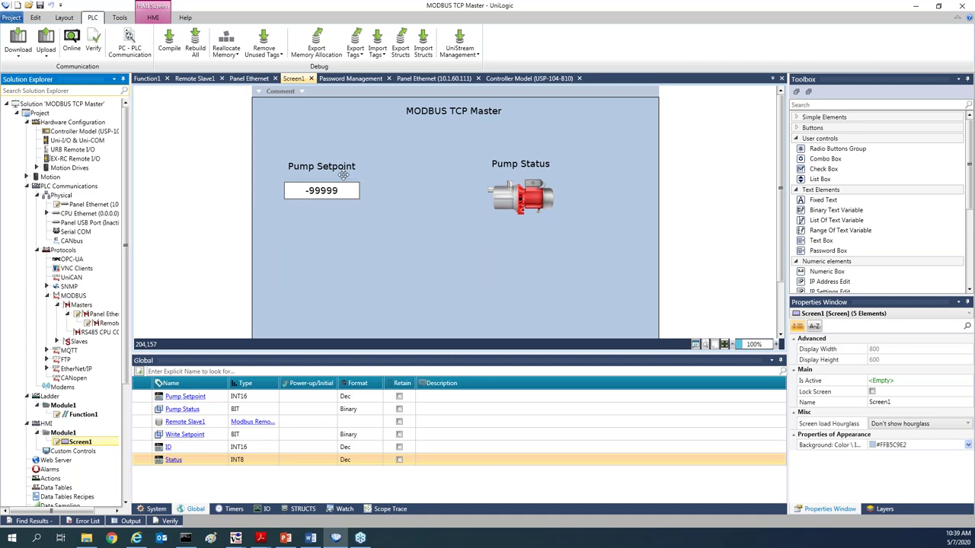
click(322, 189)
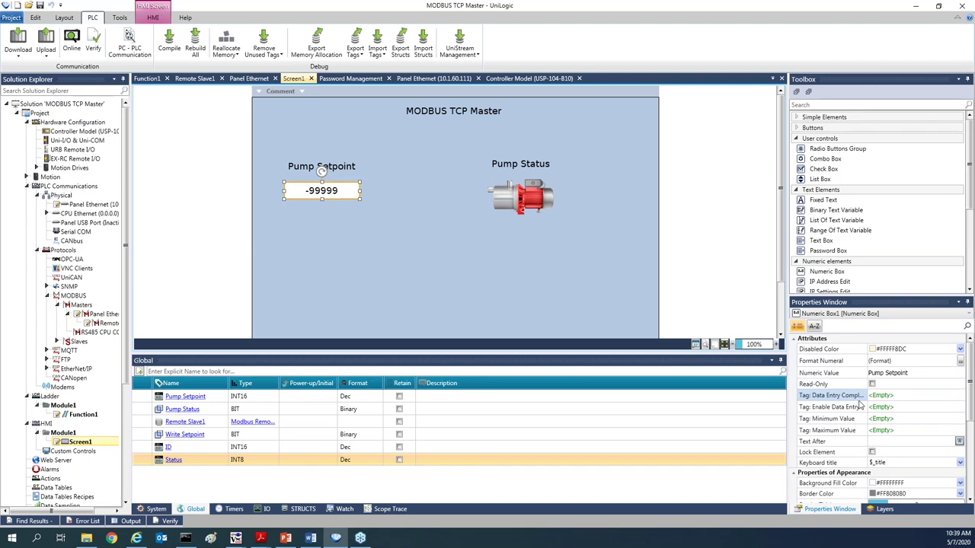
click(882, 396)
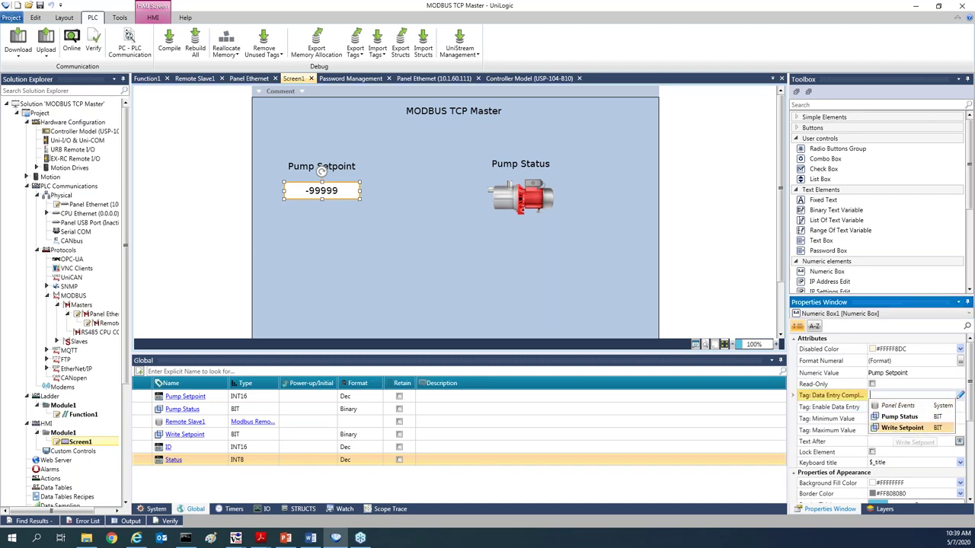
click(897, 428)
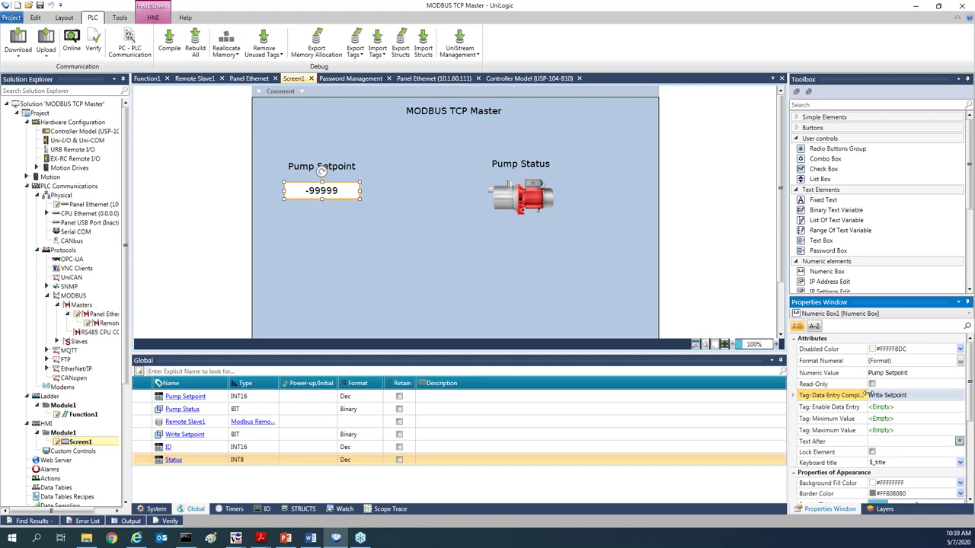
drag(866, 394, 877, 394)
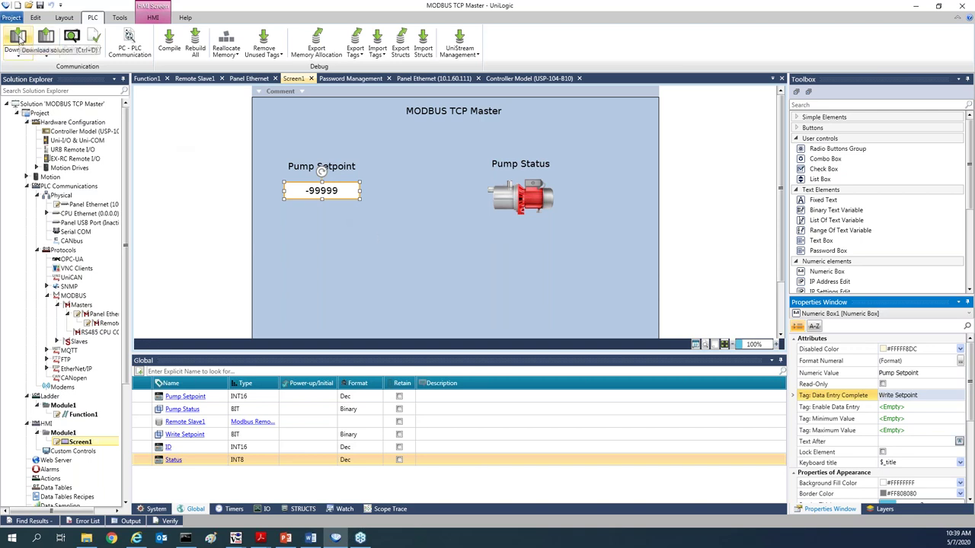
Download the master project to the controller with a reset, overwriting the Modbus master XML file.
click(19, 40)
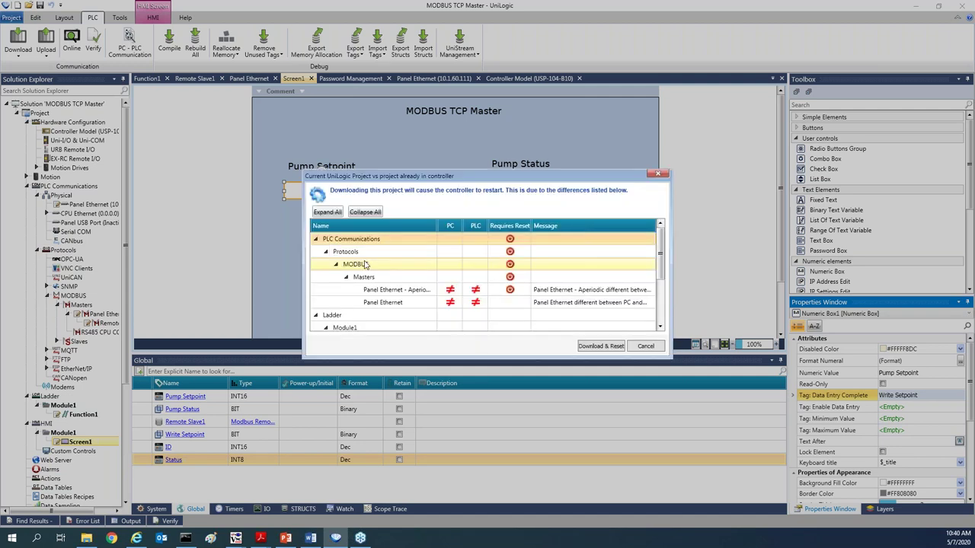
click(611, 347)
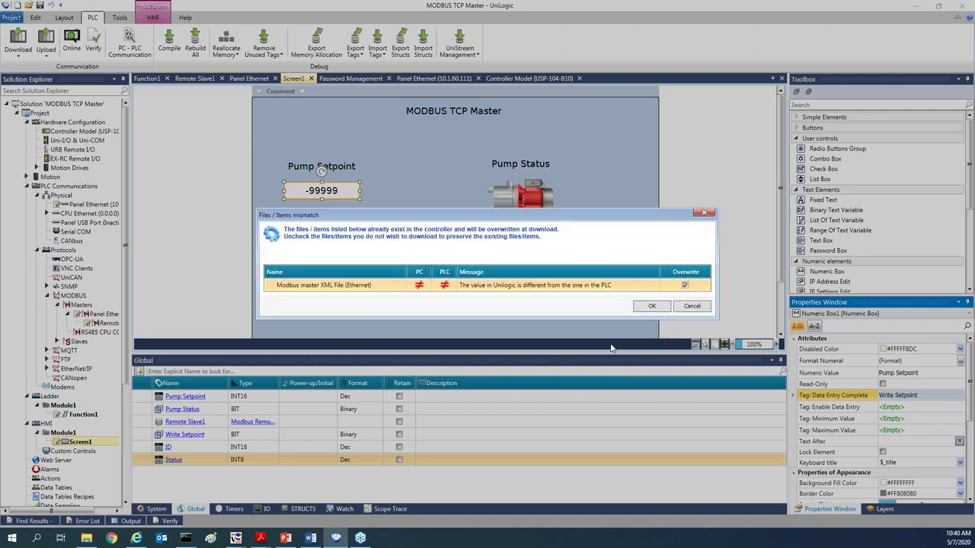
click(653, 307)
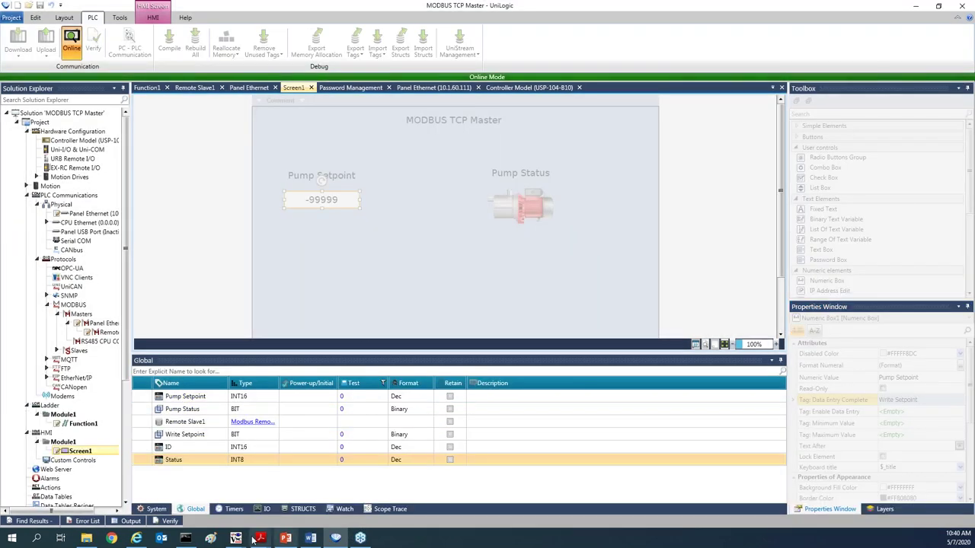
Bring up the master and slave TightVNC viewers and enter 50 as the Pump Setpoint on the master screen.
mouse_move(235, 538)
click(282, 517)
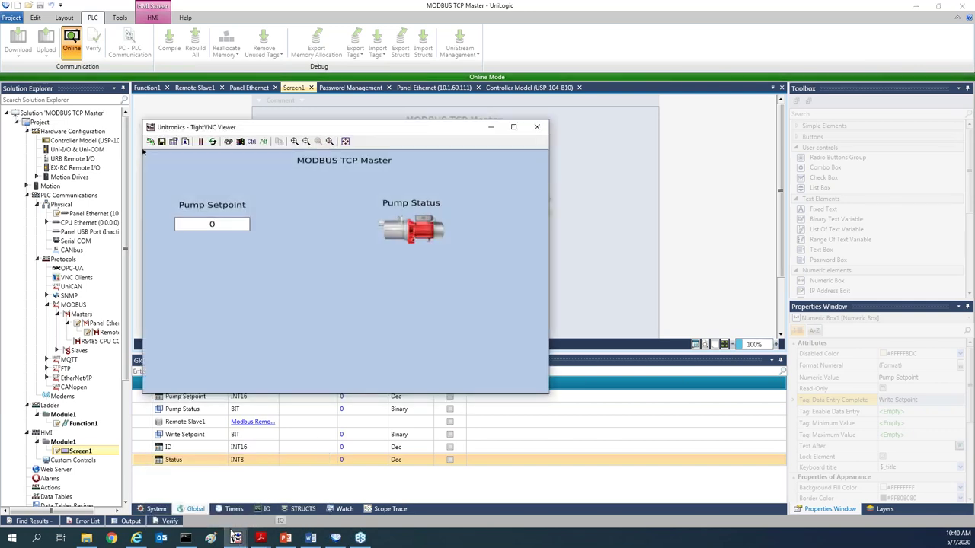
click(201, 497)
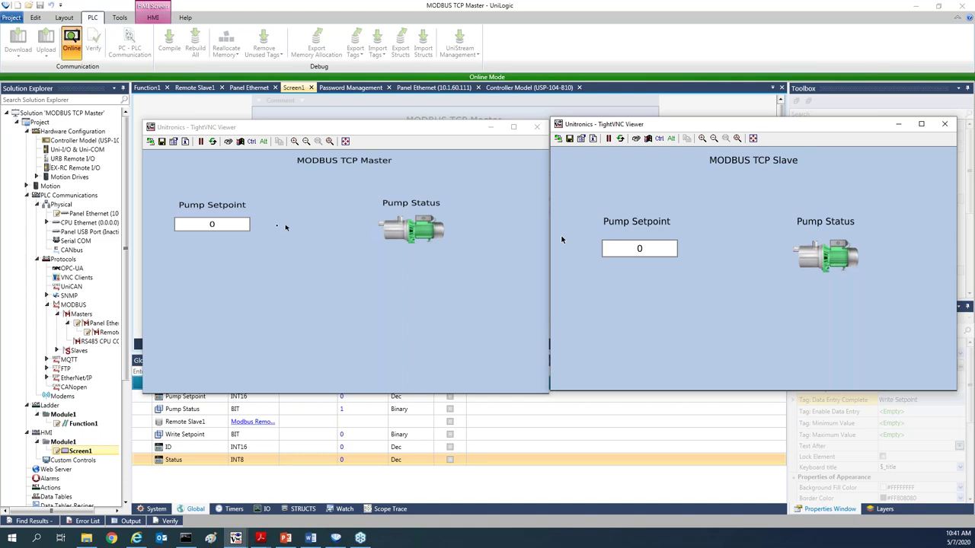
click(220, 225)
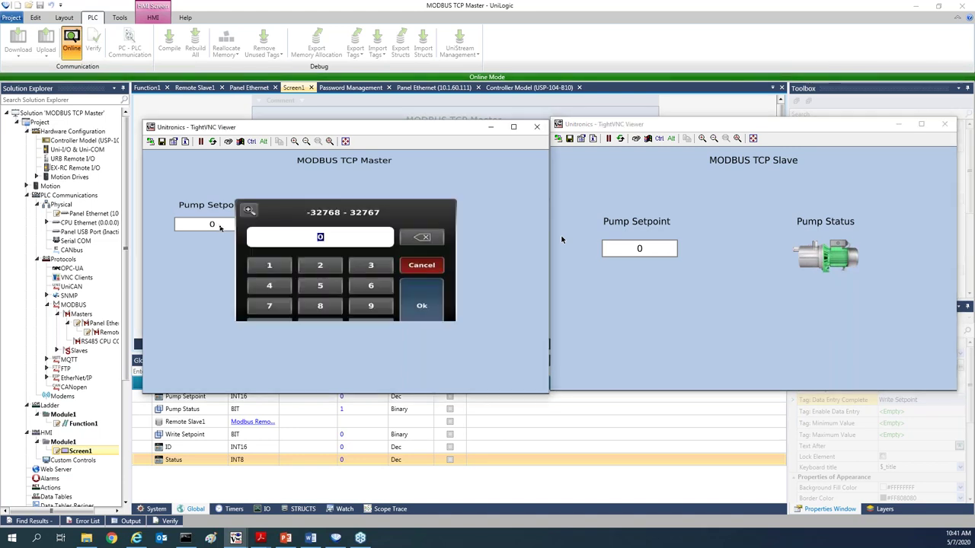
click(322, 286)
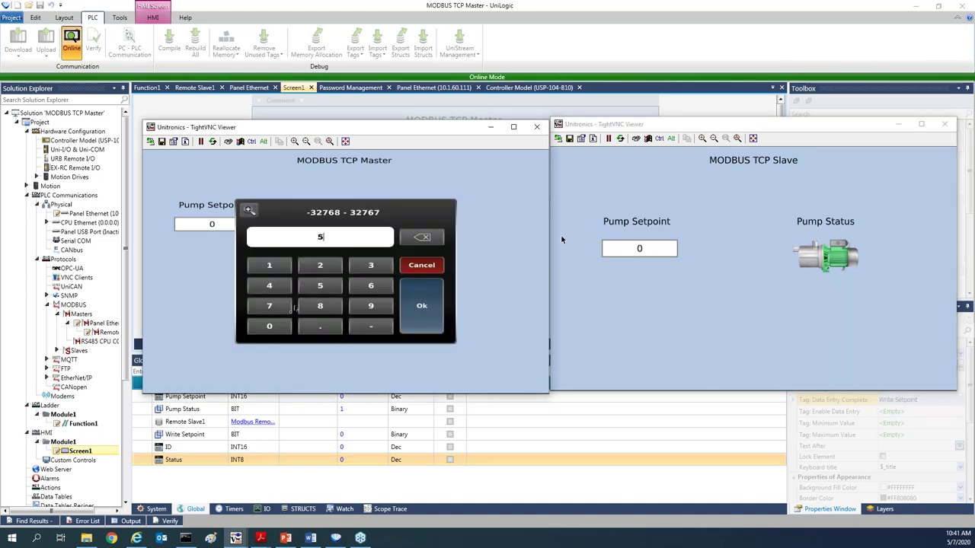
click(417, 320)
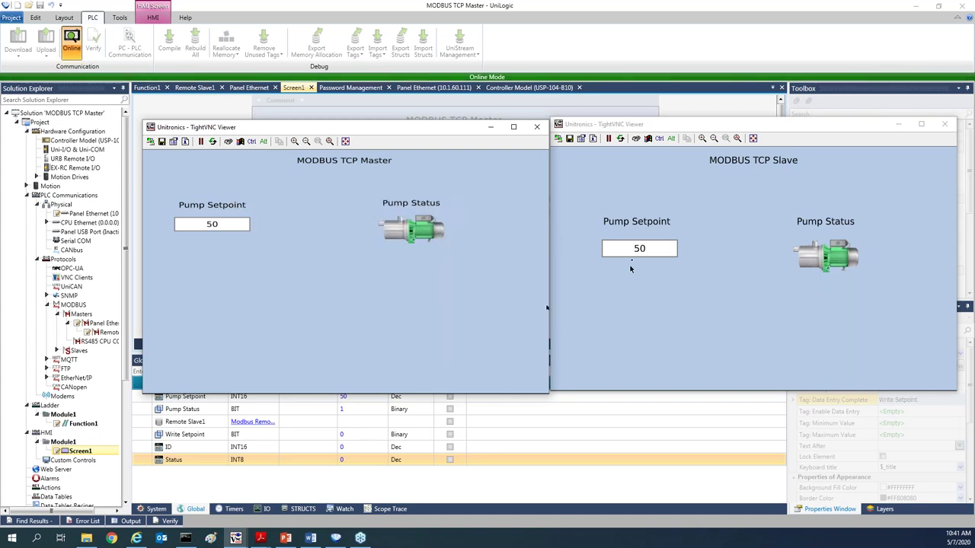
Change the Pump Setpoint on the master's VNC screen to 112.
click(221, 228)
click(271, 266)
click(270, 267)
click(320, 267)
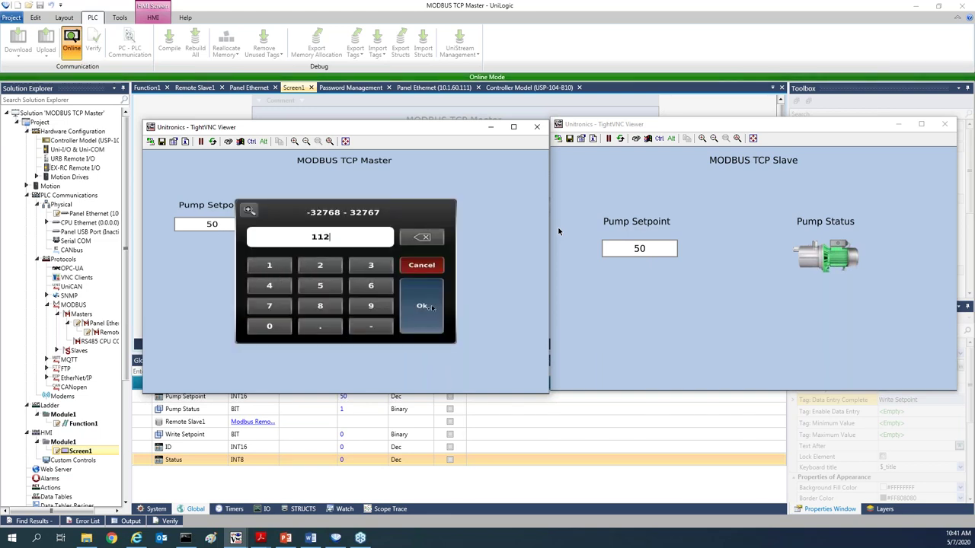
click(422, 309)
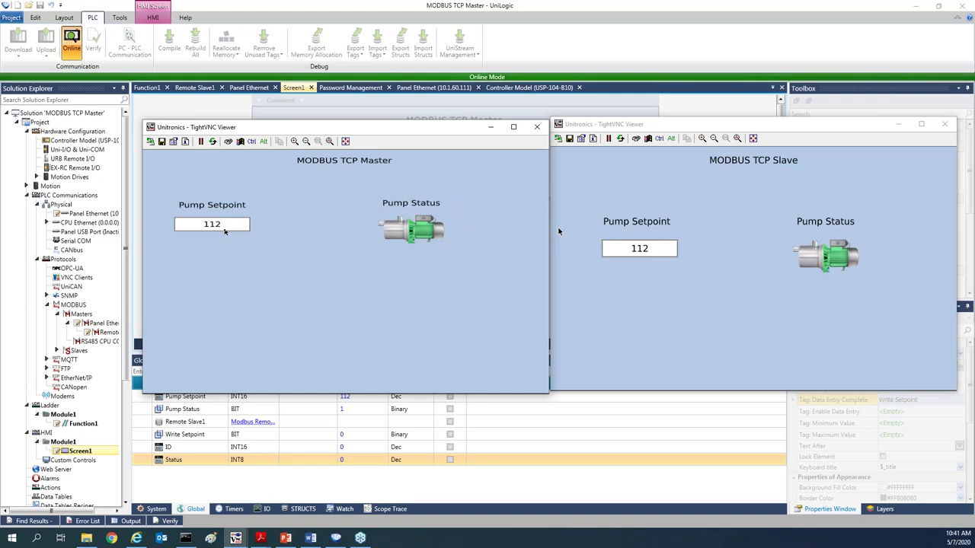
Minimize both VNC viewers and open the Remote Slave1 struct in the global tags to inspect its communication counters online.
click(491, 128)
click(898, 123)
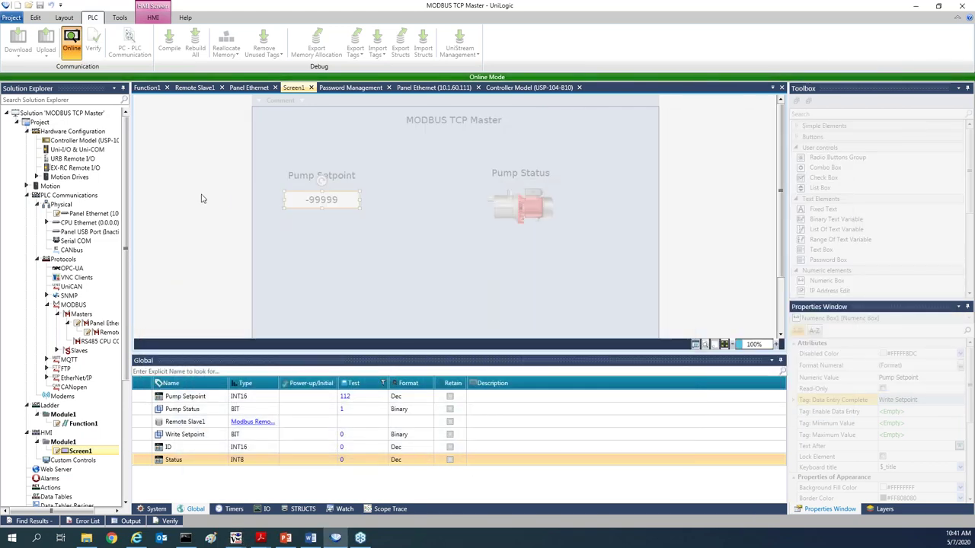
click(257, 424)
double_click(259, 425)
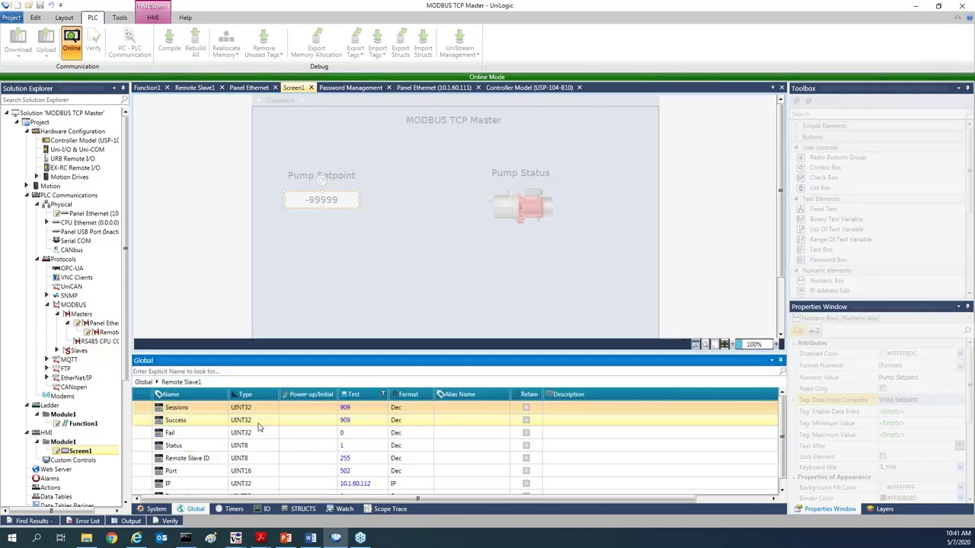
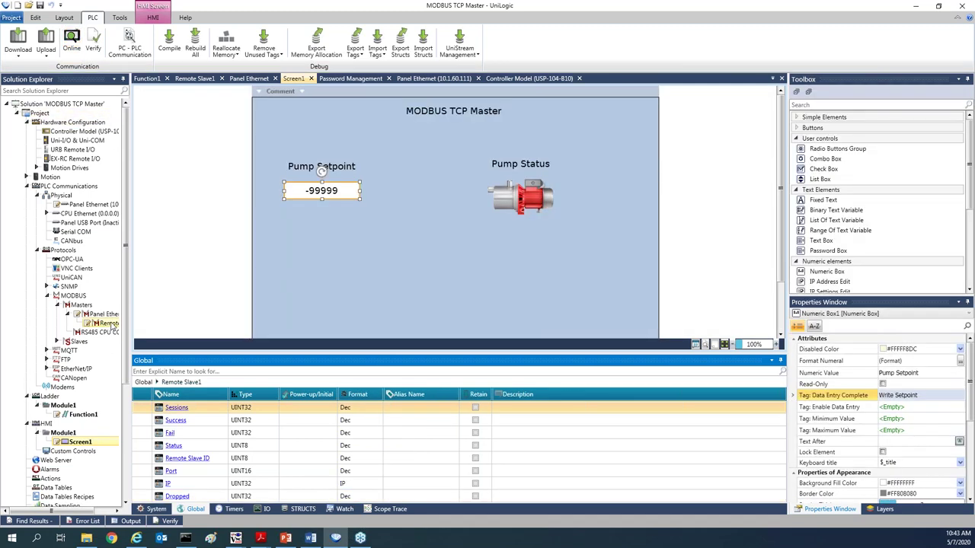
Open the Remote Slave1 configuration and examine its periodic coil operations.
click(112, 323)
double_click(112, 322)
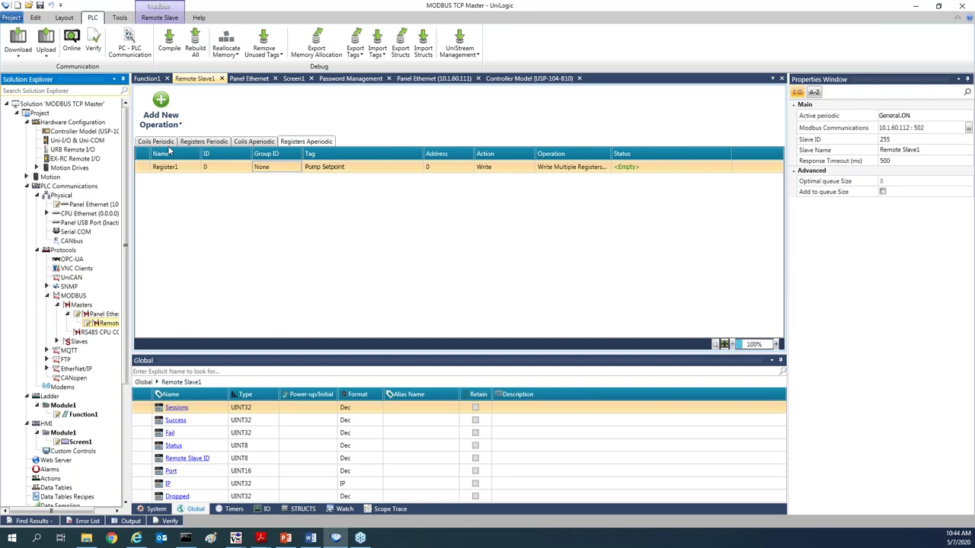
click(157, 141)
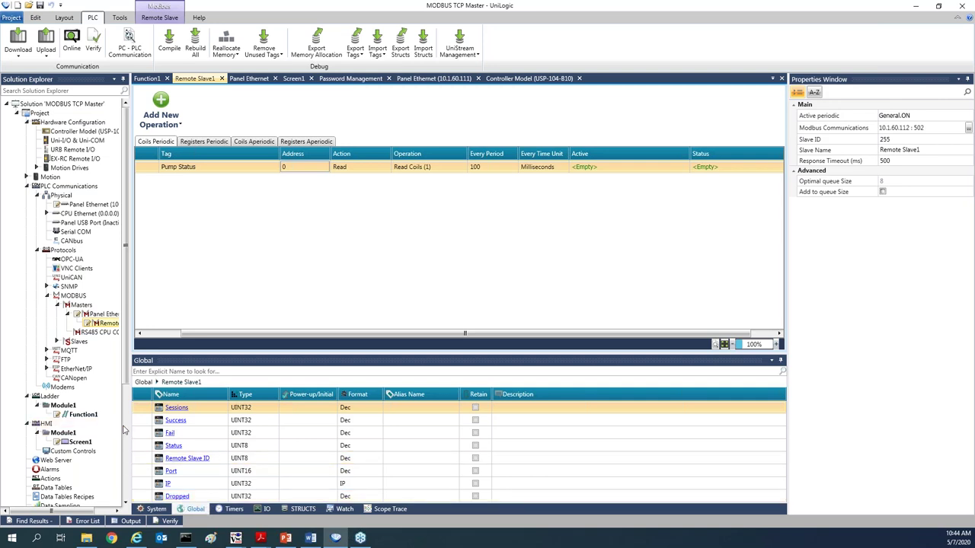
click(111, 324)
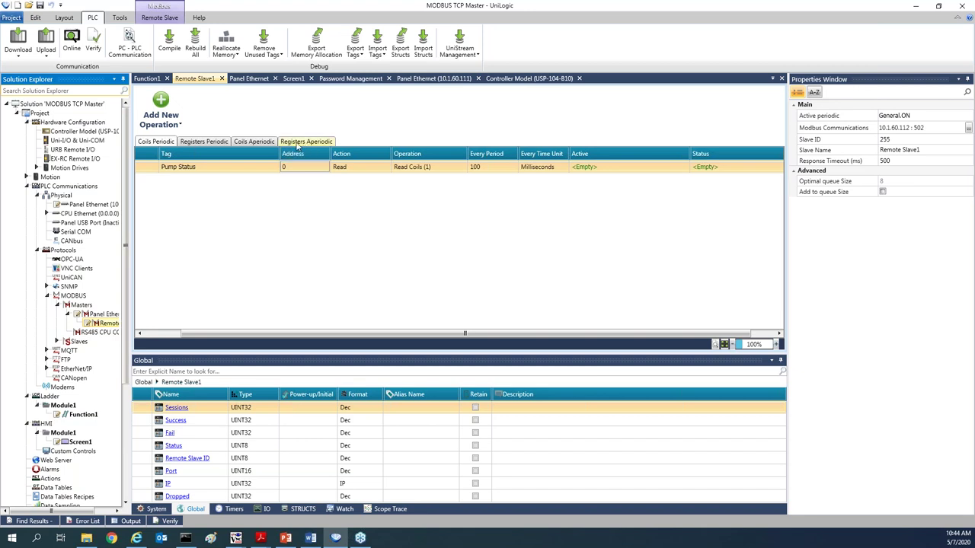
Add a periodic register read operation to Remote Slave1 and create a global INT16 array tag named Temperature with length 10 for it.
click(225, 144)
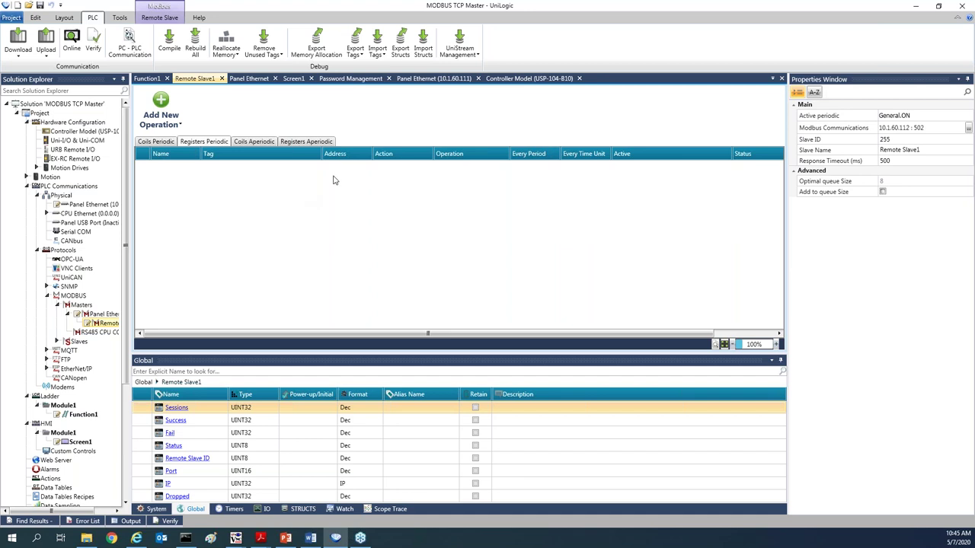
click(160, 107)
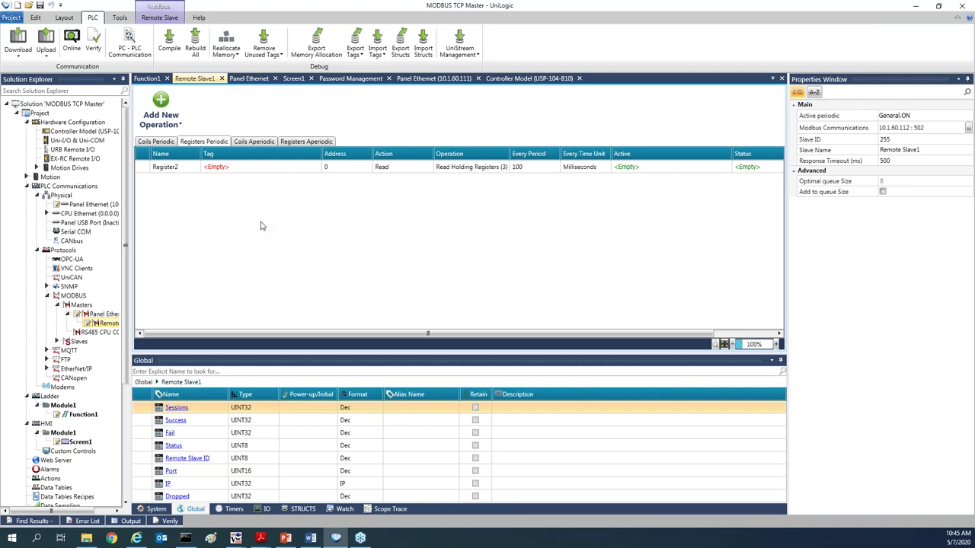
click(214, 167)
click(316, 169)
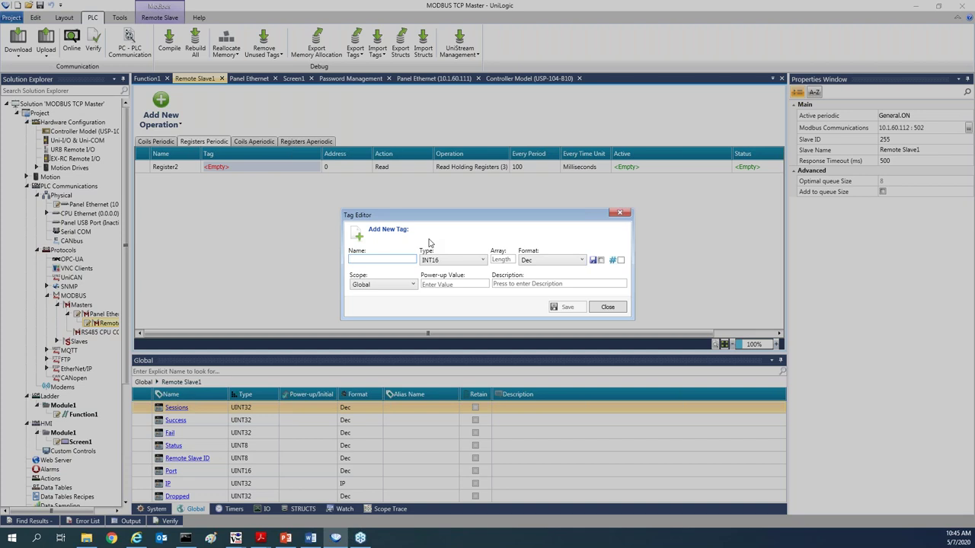
text(Temp)
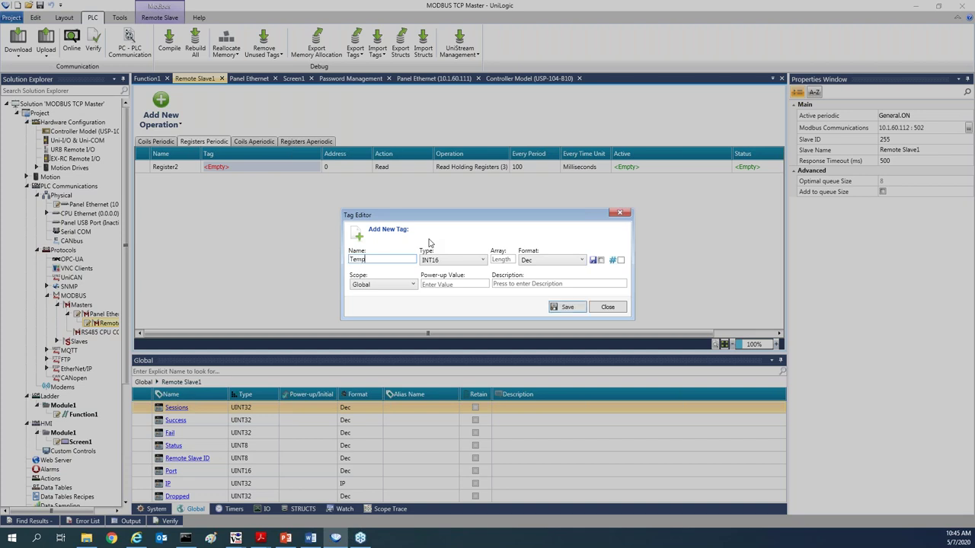
text(erature)
click(495, 259)
text(10)
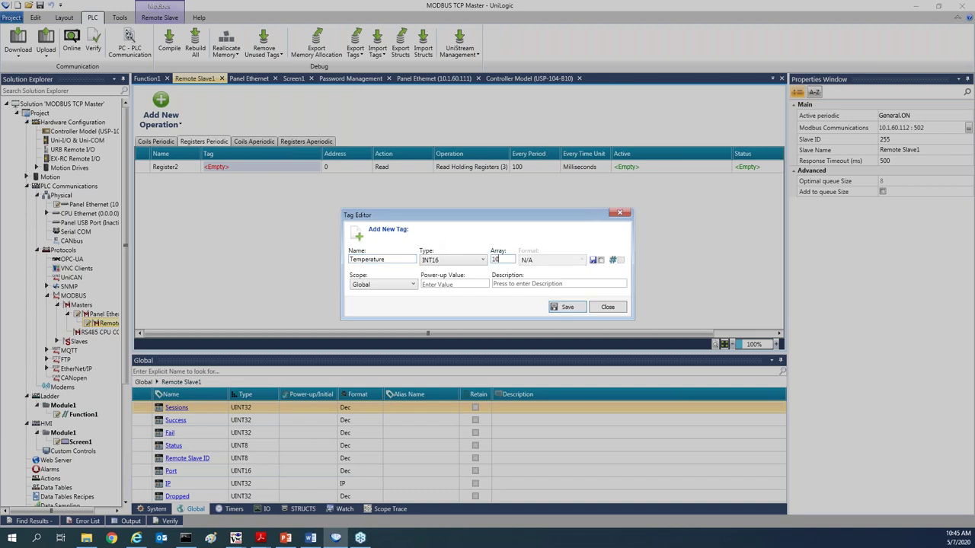
click(583, 307)
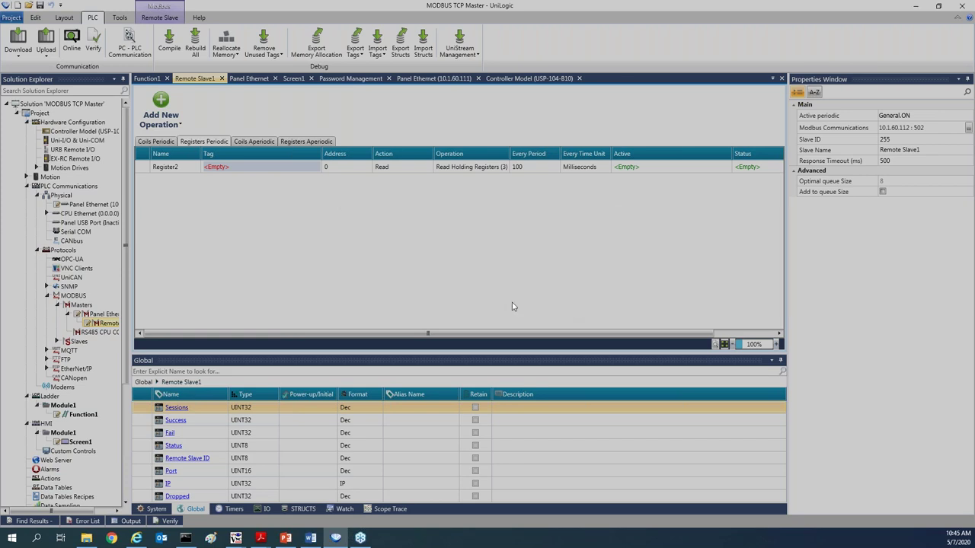
Open the Function1 ladder and add a MODBUS APeriodic Trigger element to rung 2, linked to Remote Slave1's Register1 operation.
mouse_move(257, 170)
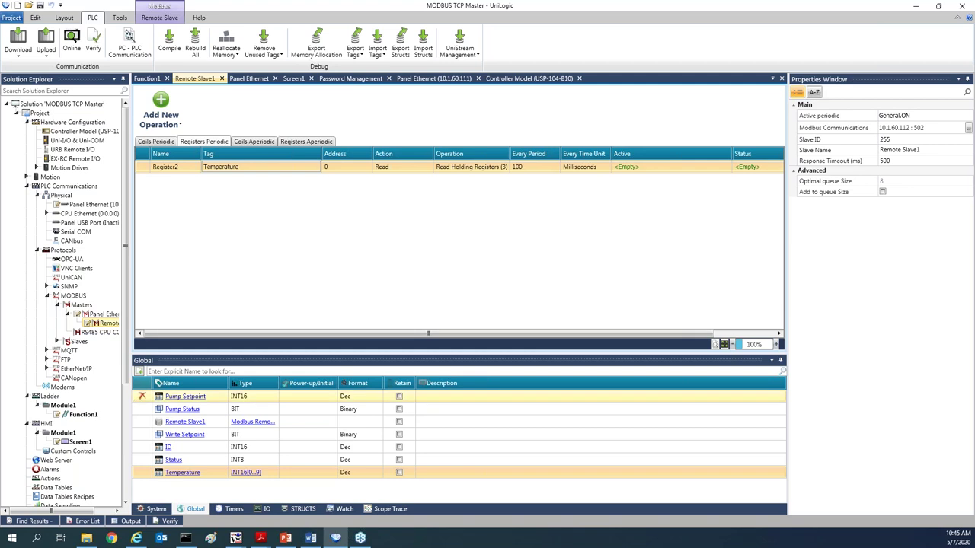
double_click(84, 414)
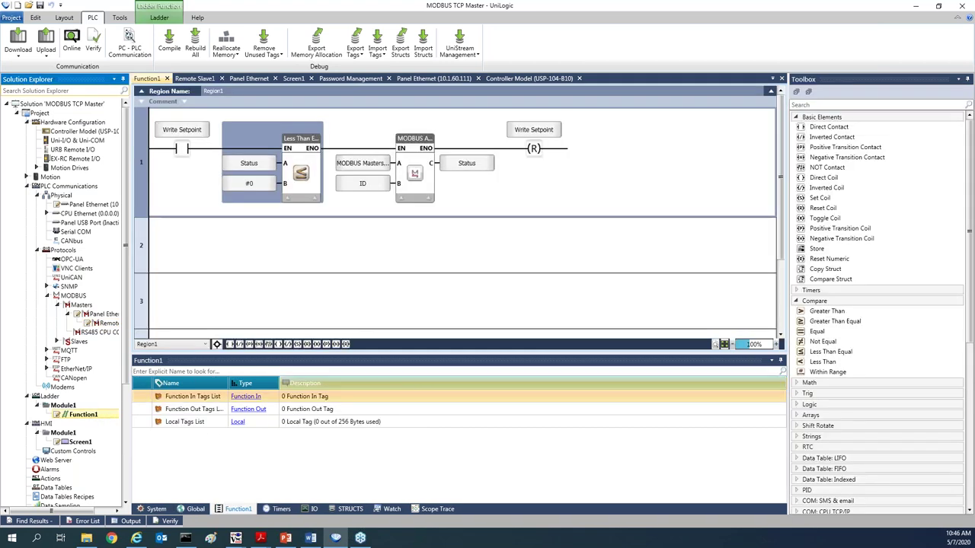
drag(971, 298, 972, 460)
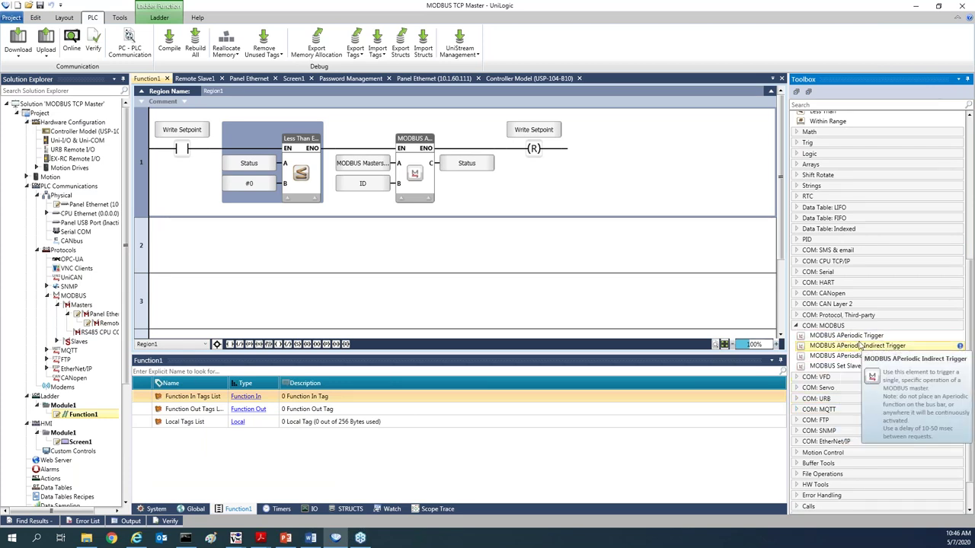
drag(845, 336, 153, 243)
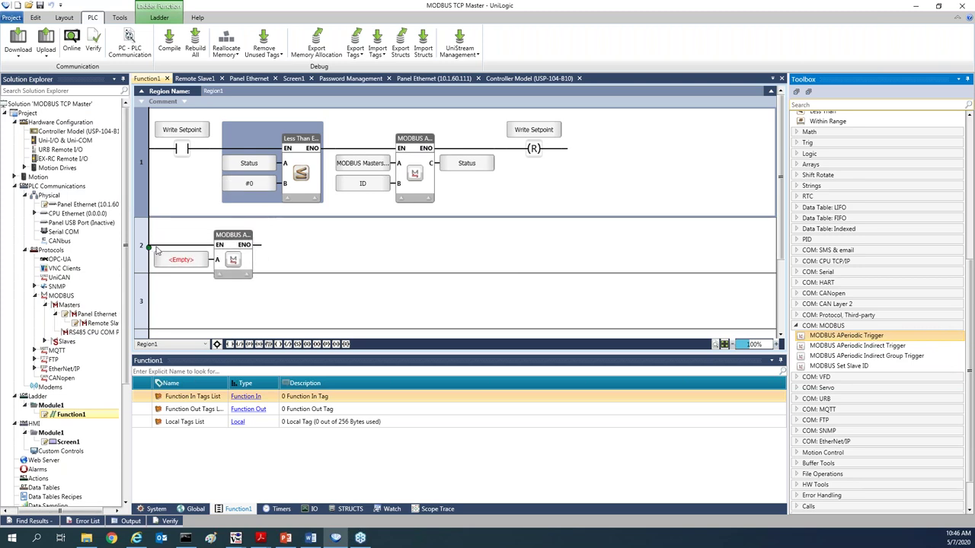
click(188, 275)
click(192, 284)
click(196, 284)
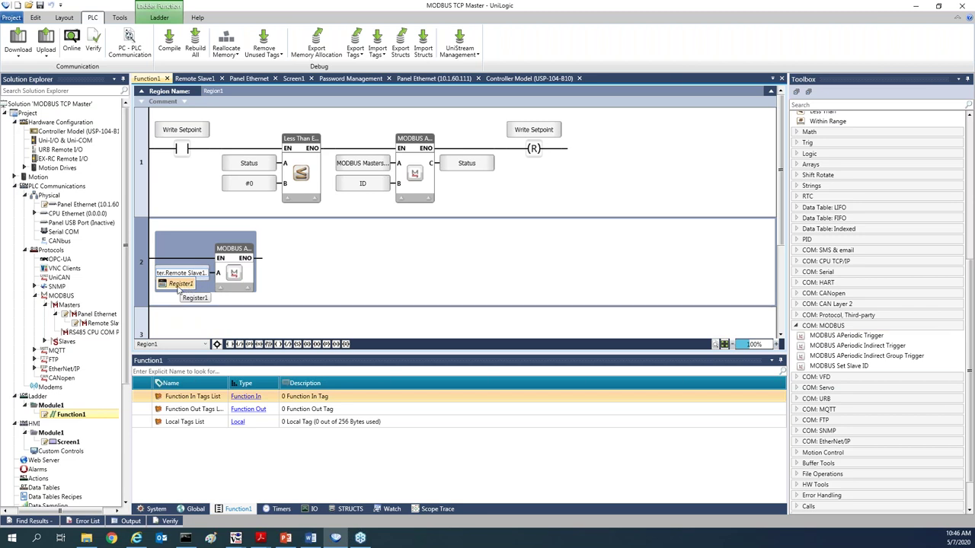
click(179, 284)
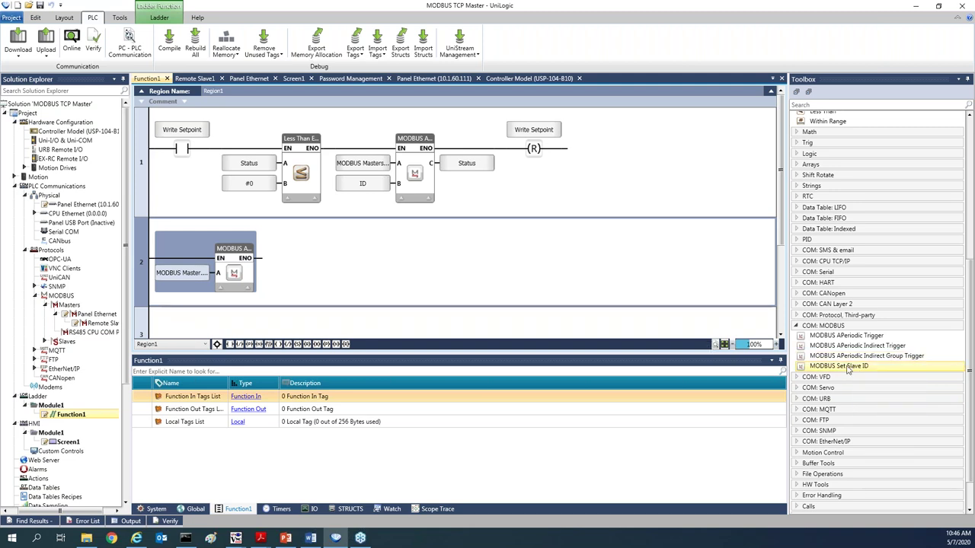
Add a MODBUS APeriodic Indirect Group Trigger to rung 2 with Panel Ethernet as its master, followed by a MODBUS Set Slave ID element.
drag(861, 356, 259, 285)
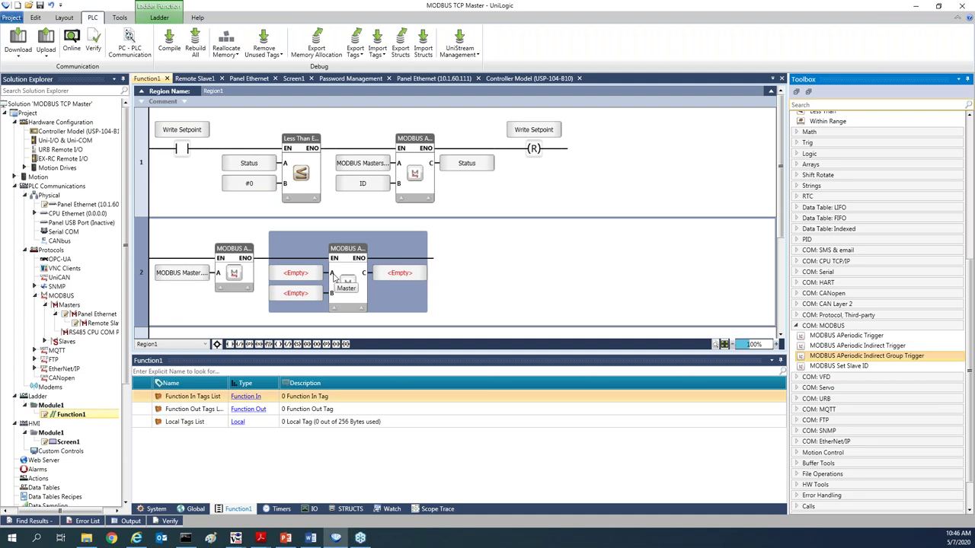
click(296, 273)
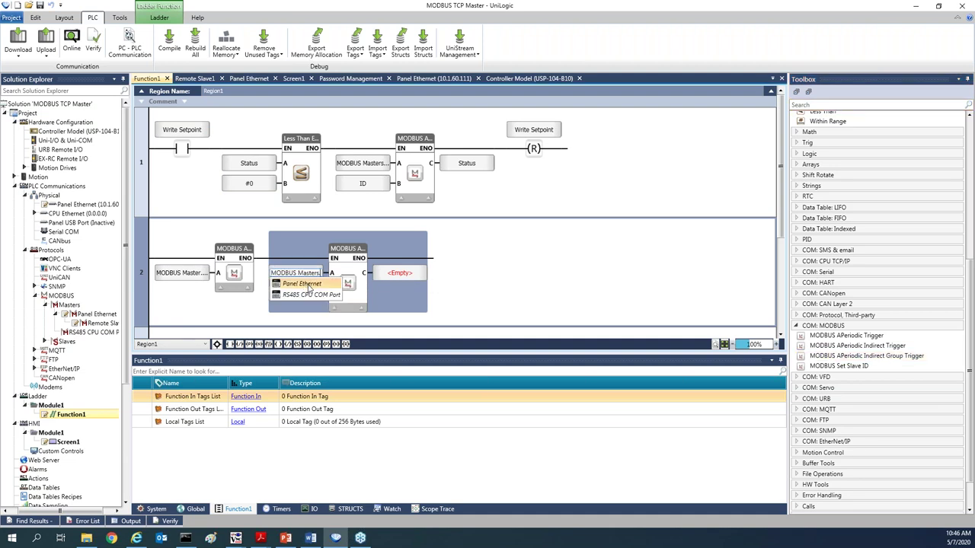
click(309, 285)
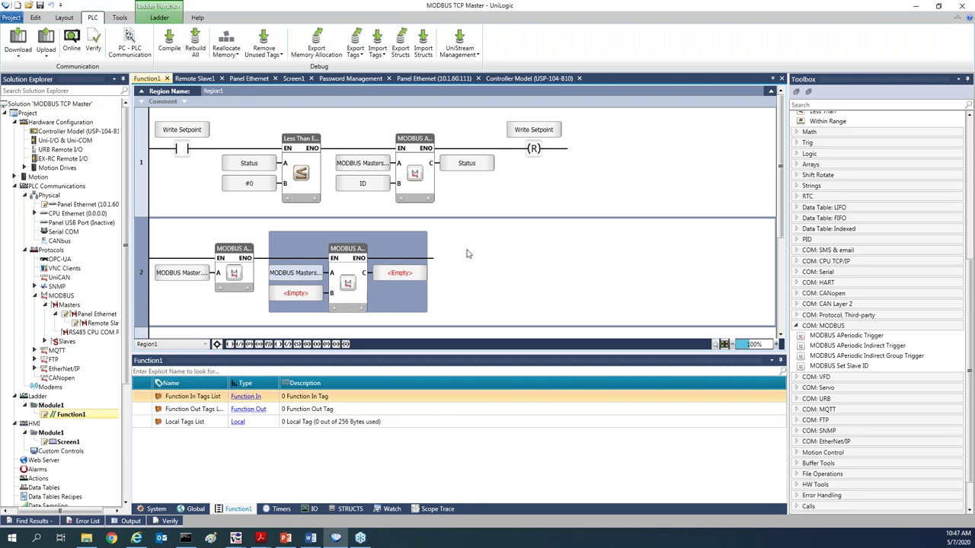
drag(817, 368, 473, 289)
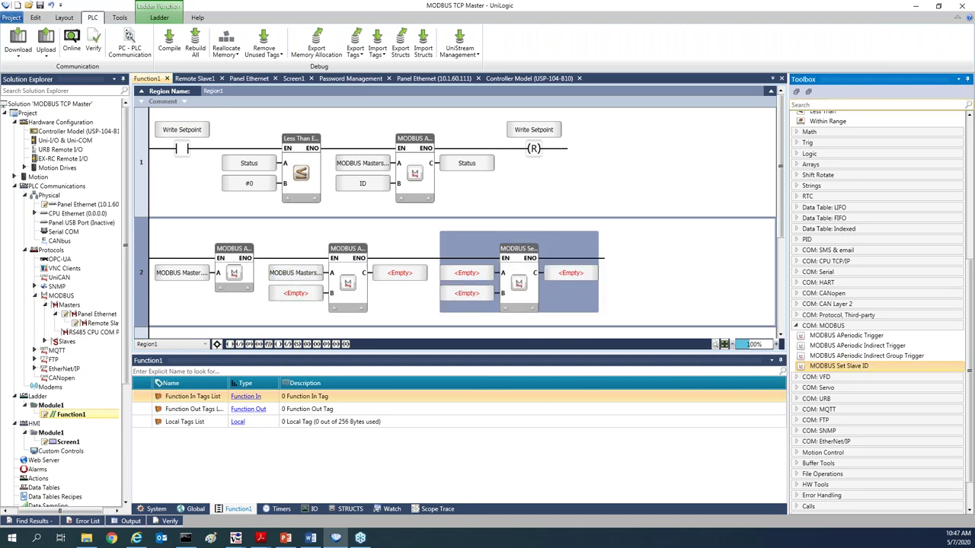